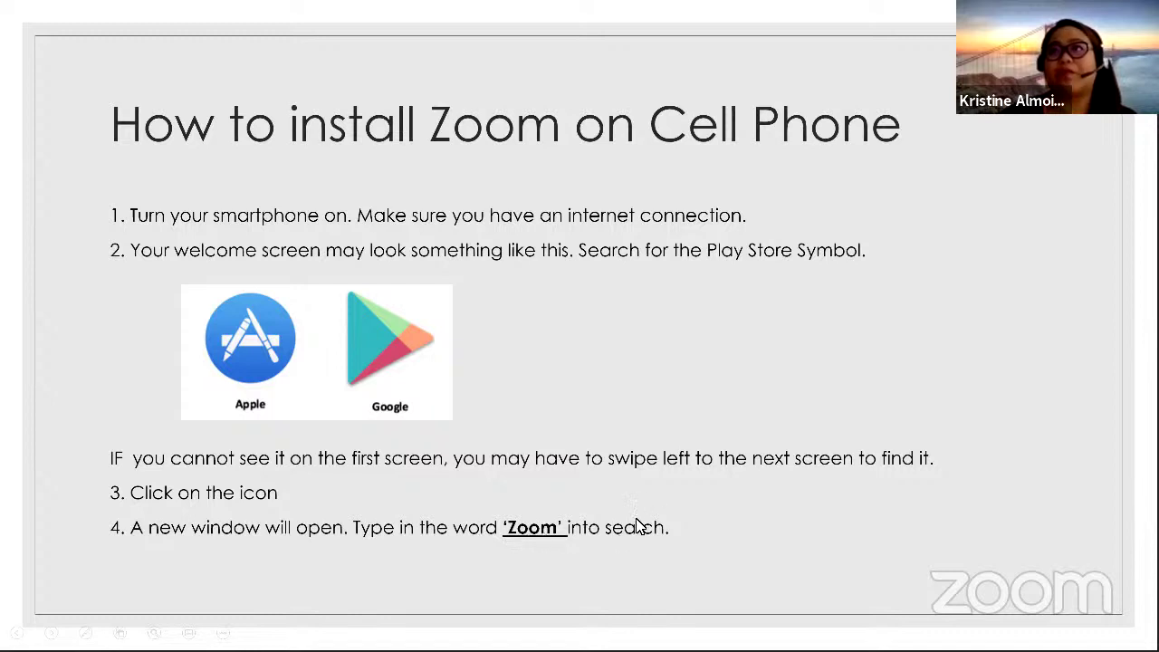
Step: Advance the slideshow past the phone install steps to the 'How does it work:' slide
key("Right")
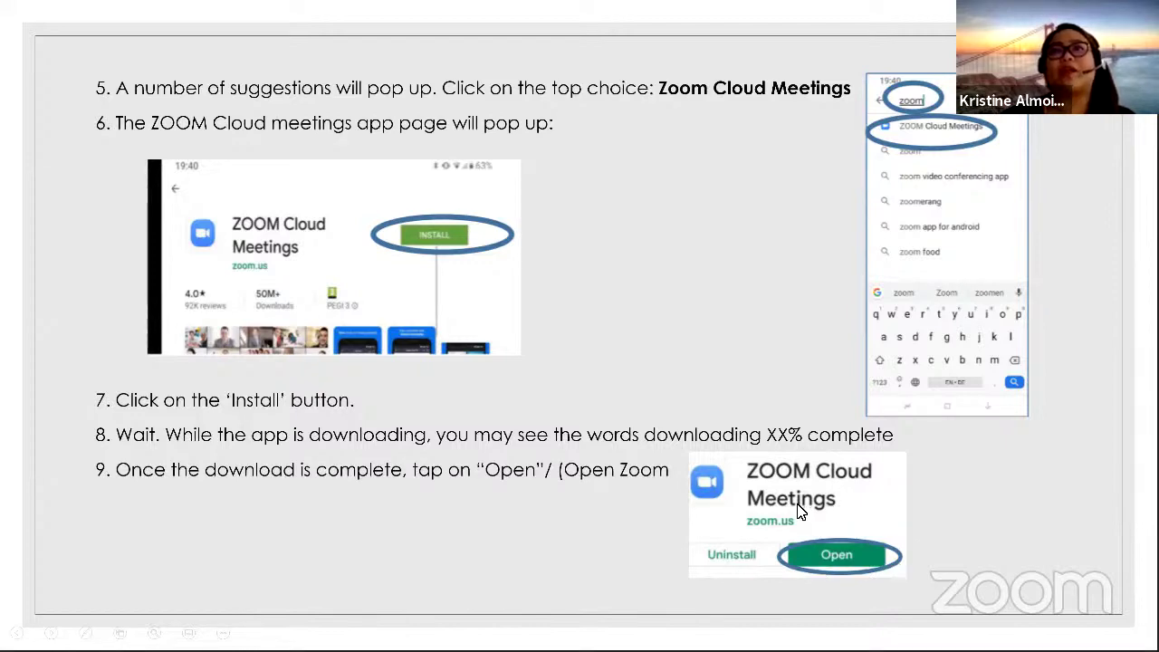
left_click(766, 480)
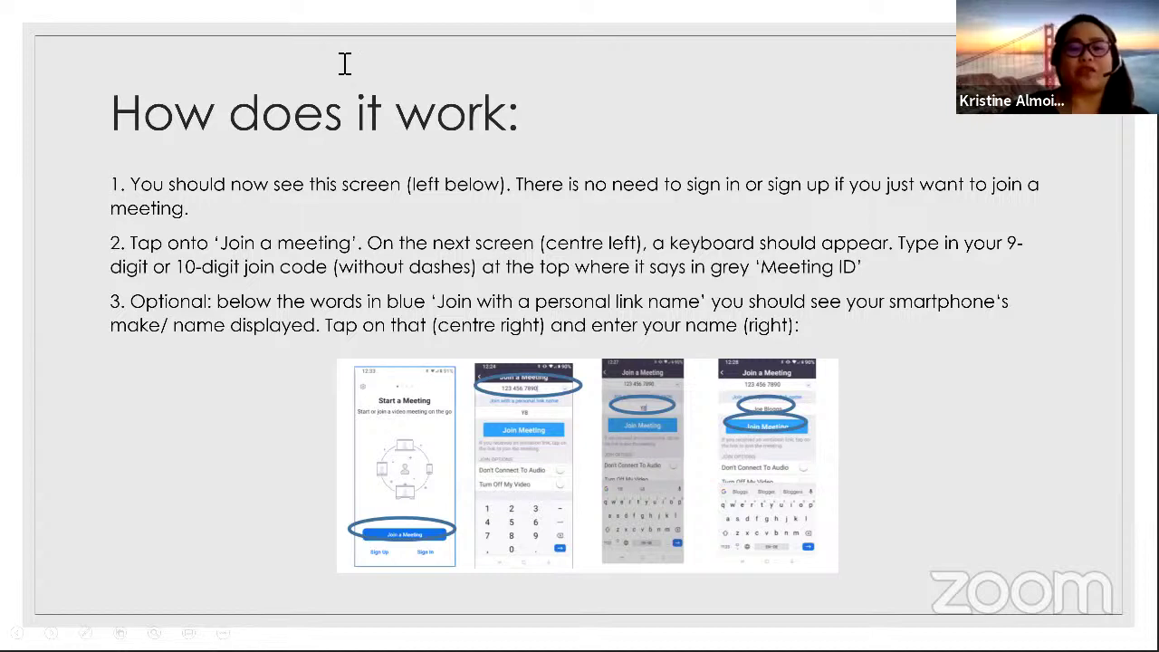
Step: Go to zoom.us in the browser and start the free sign-up
key("alt+Tab")
type("zoom.us")
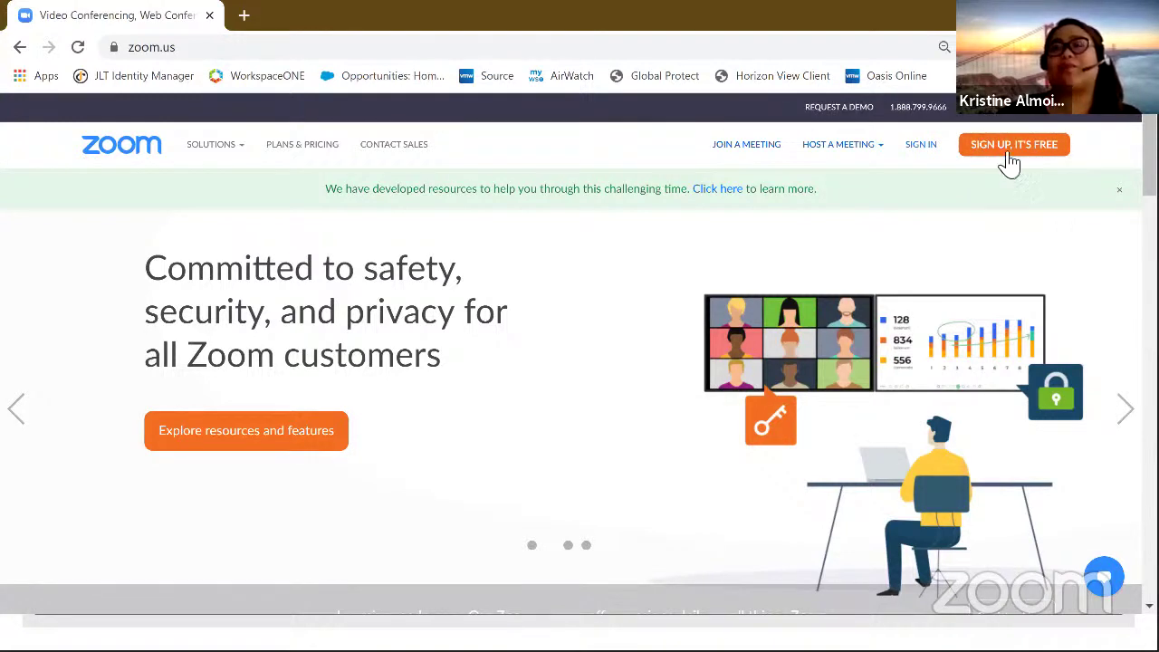
left_click(1009, 162)
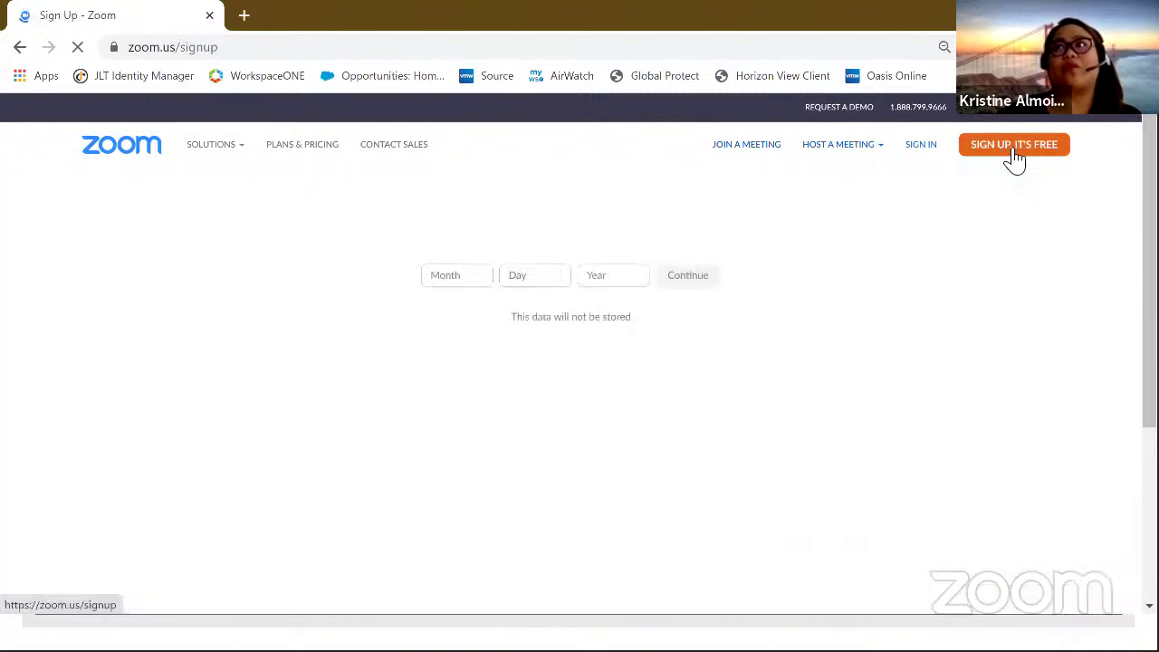
Step: Choose the birth month, day and year for the date-of-birth verification
left_click(477, 288)
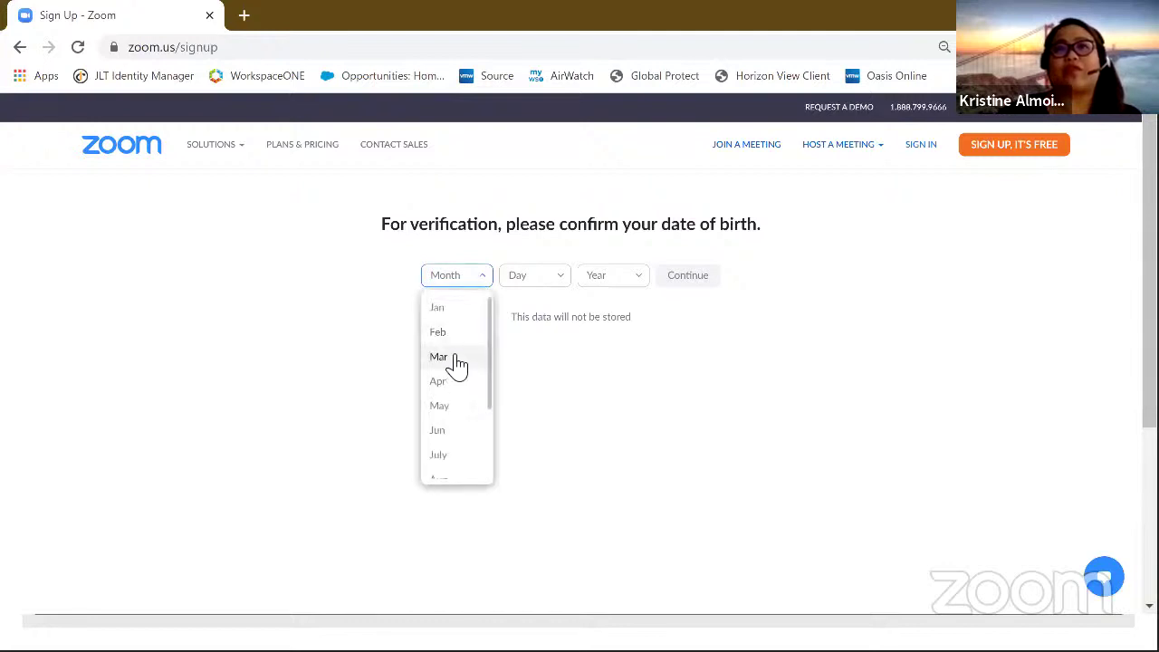
left_click(453, 362)
left_click(542, 290)
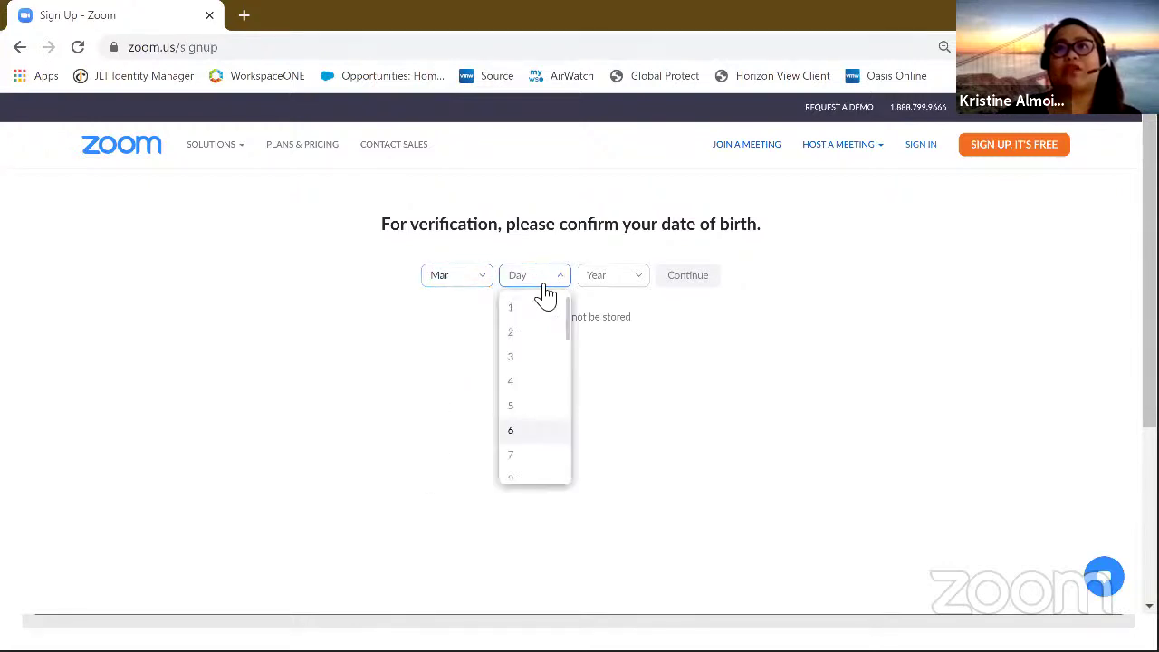
scroll(534, 321, "down", 3)
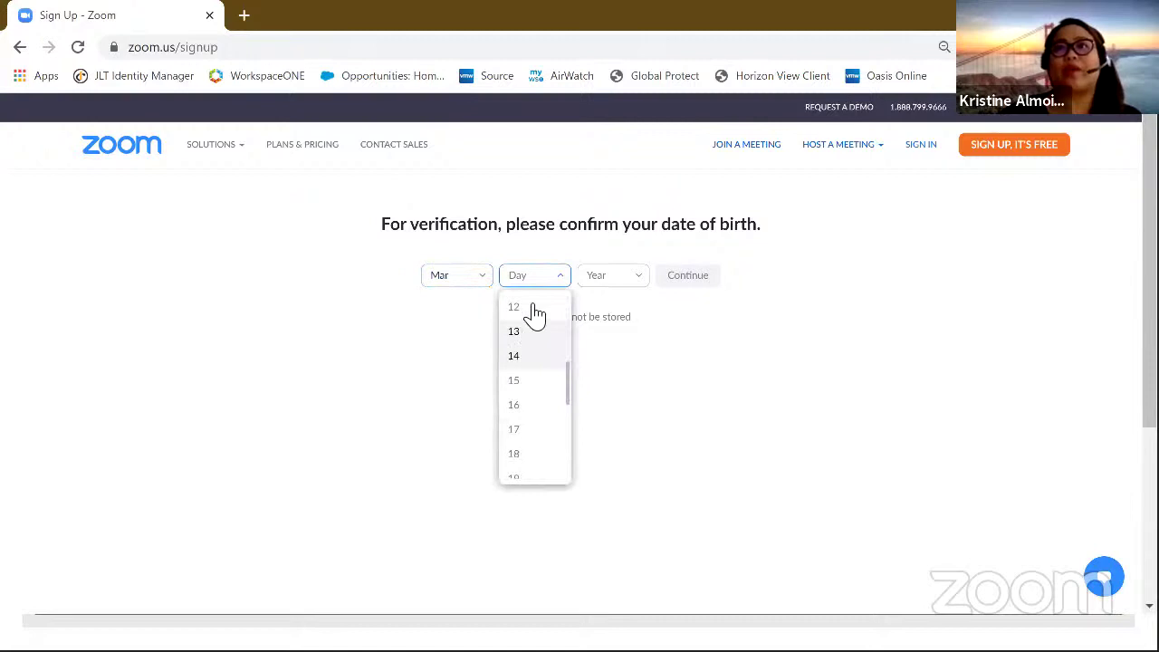
left_click(534, 313)
left_click(603, 284)
scroll(621, 407, "down", 5)
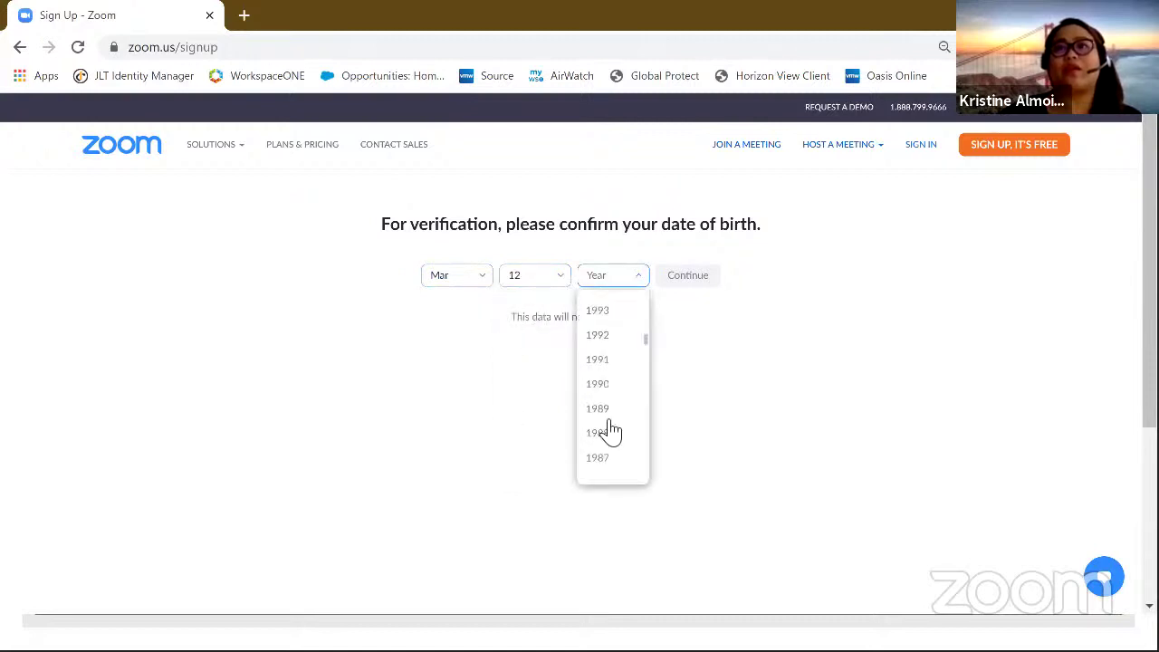
scroll(611, 427, "down", 3)
left_click(603, 427)
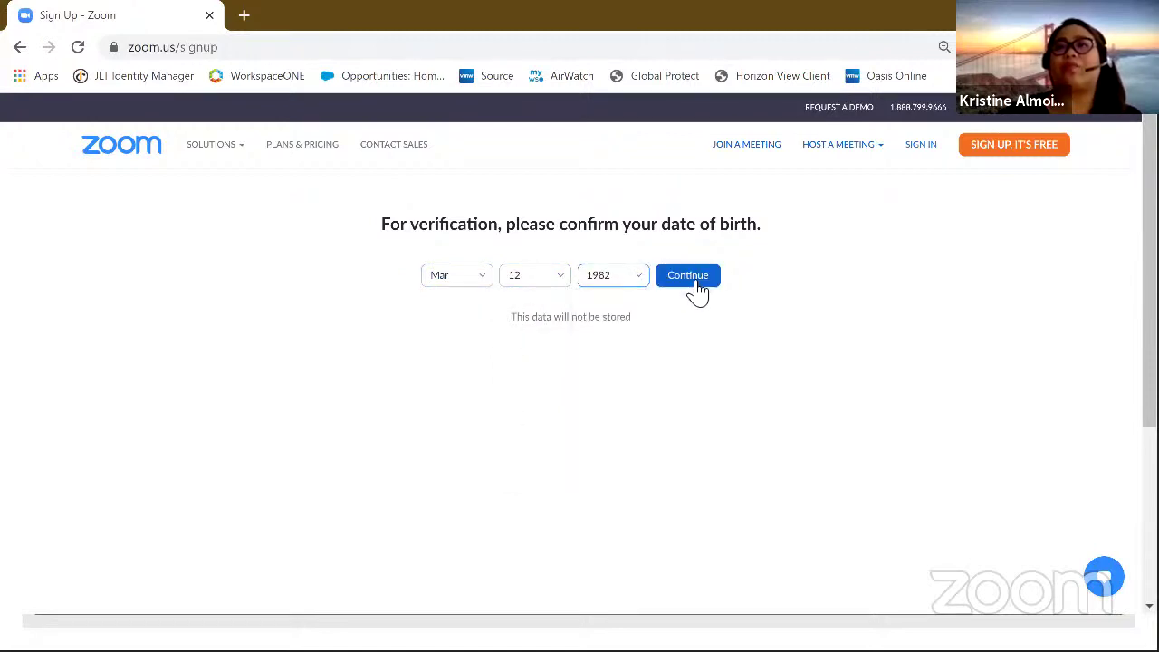
Step: Confirm the date of birth and go to the Join a Meeting page
left_click(695, 285)
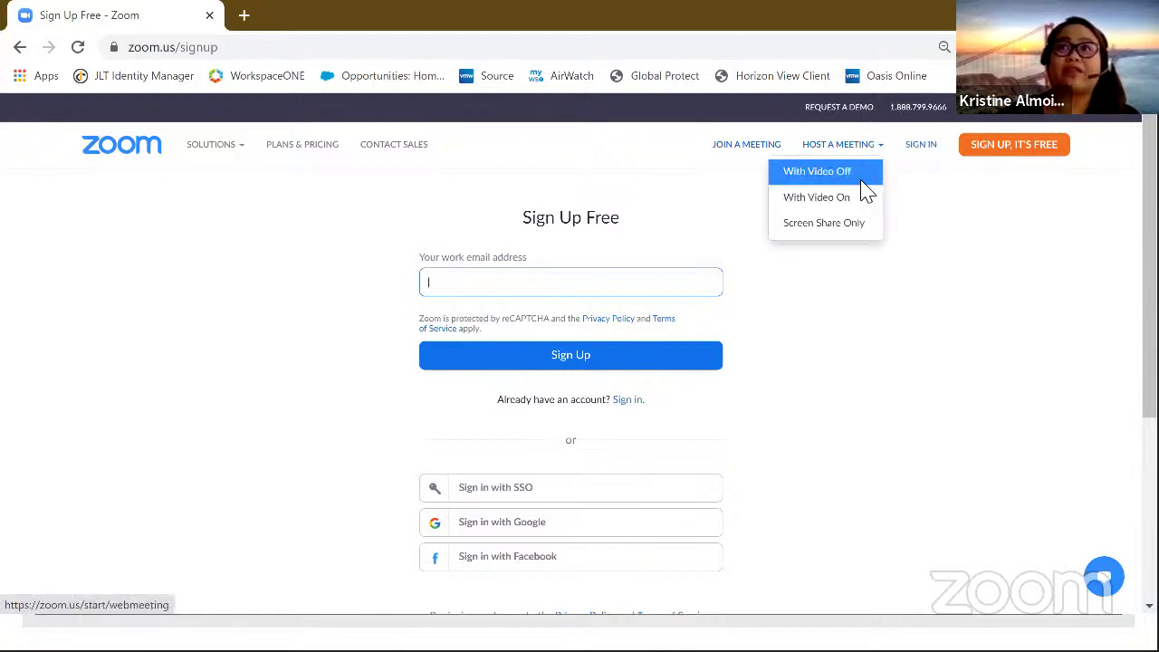
left_click(748, 163)
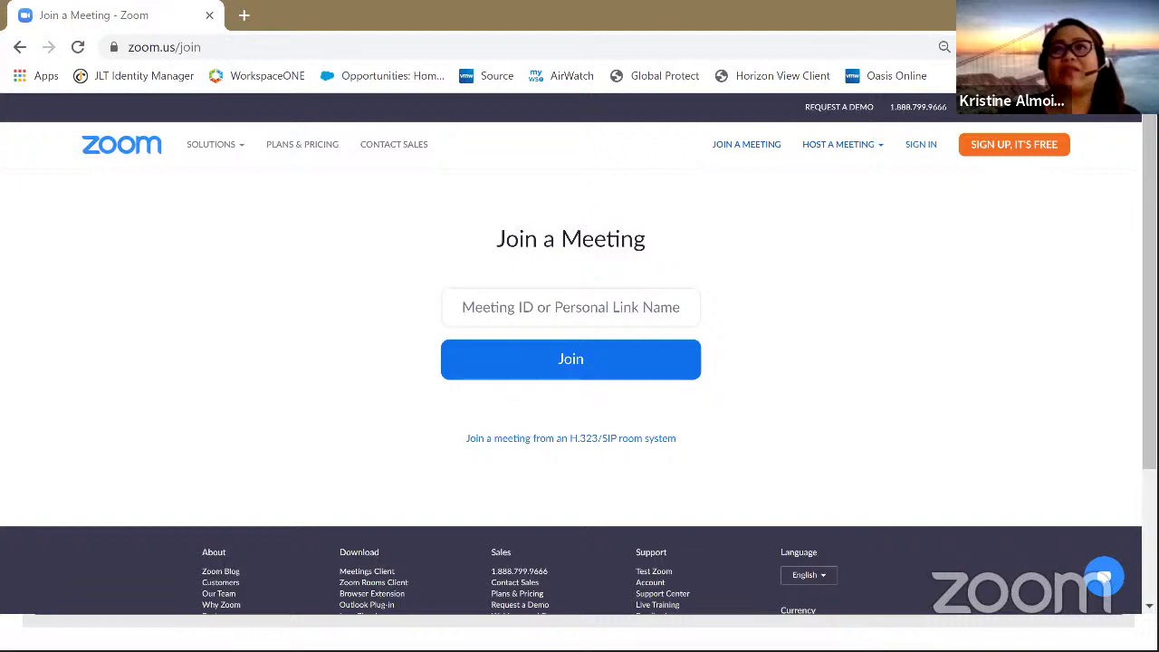
Step: Copy the meeting ID from the WhatsApp invite and paste it into the browser's join field
key("alt+Tab")
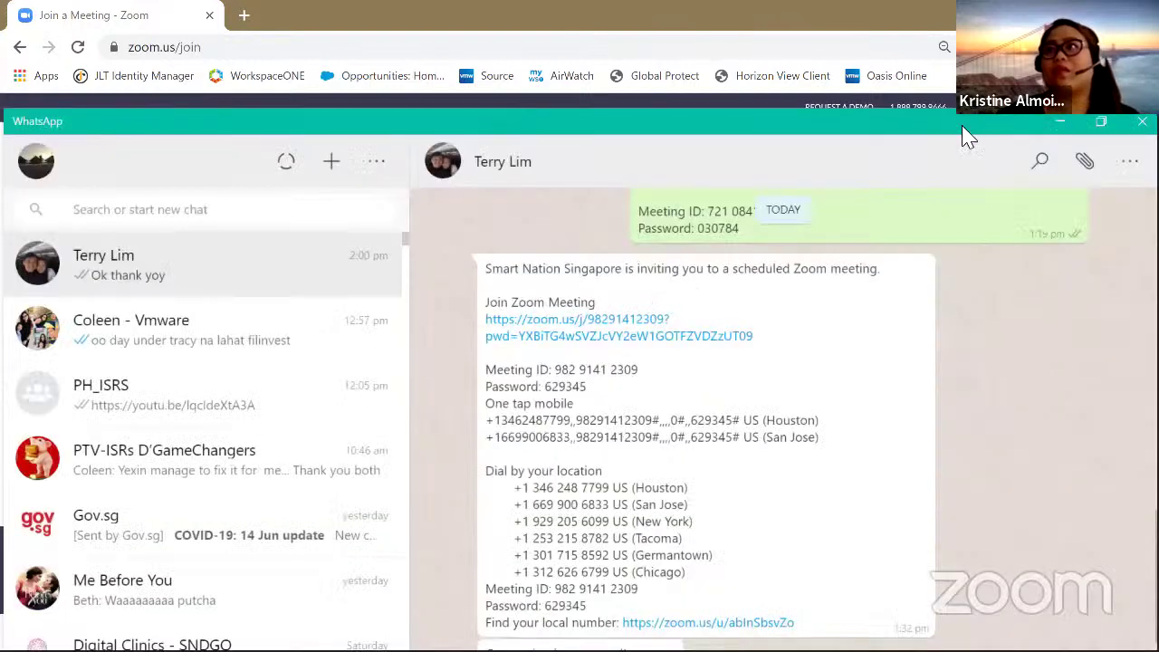
scroll(784, 405, "up", 2)
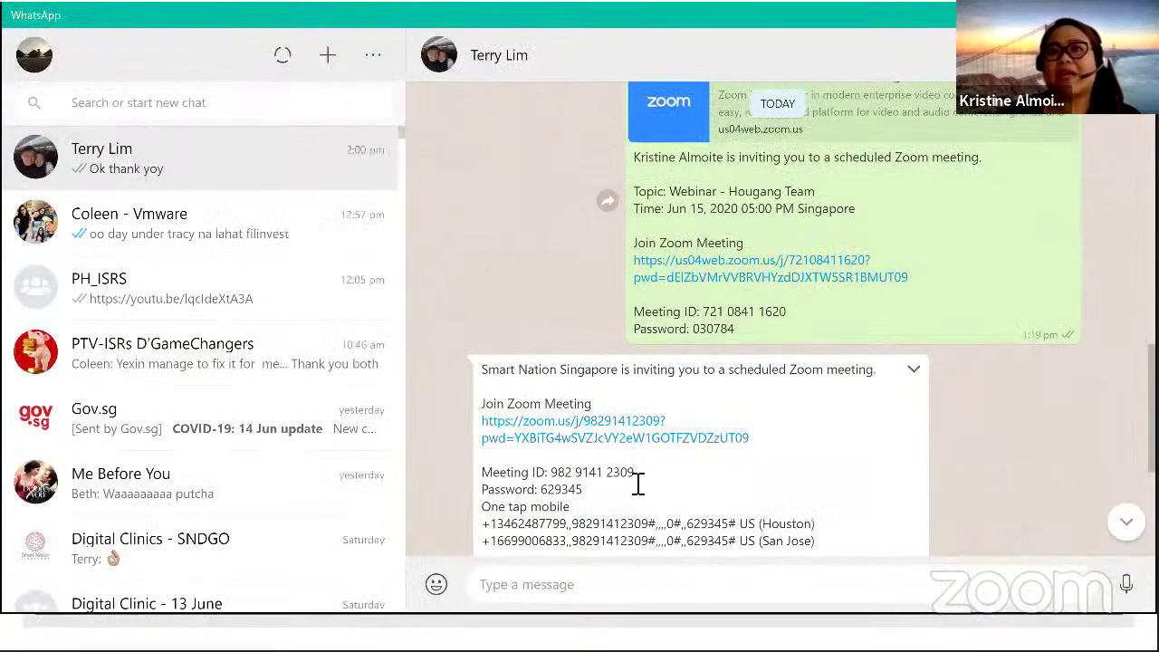
left_click_drag(638, 482, 551, 482)
right_click(561, 483)
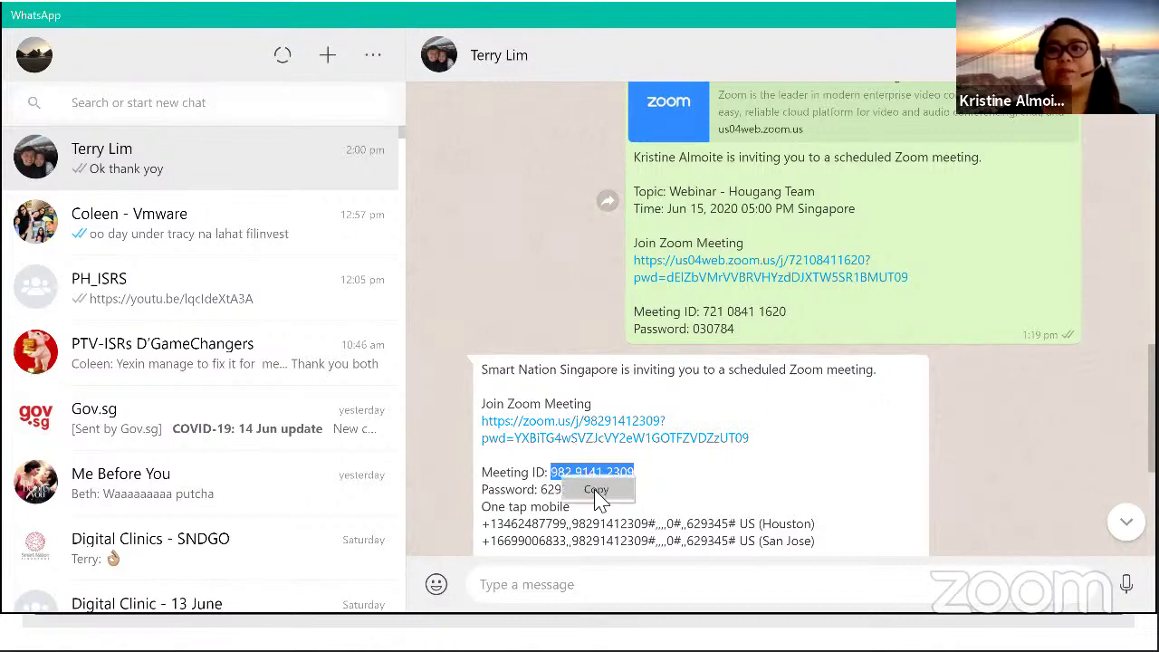
left_click(593, 492)
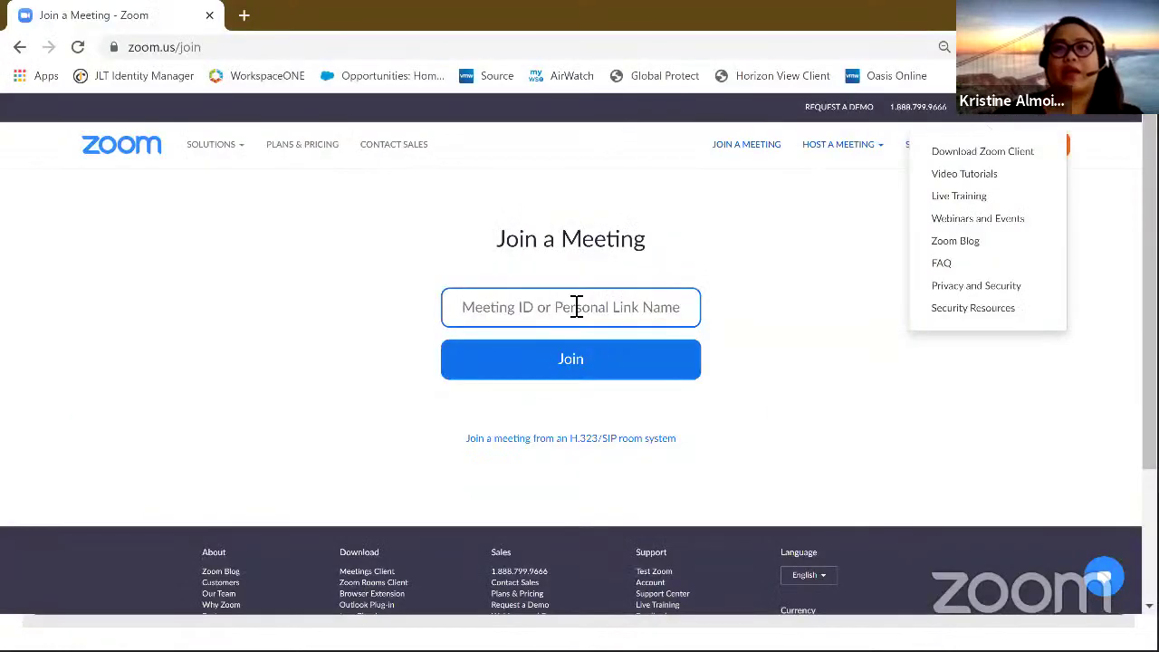
key("ctrl+v")
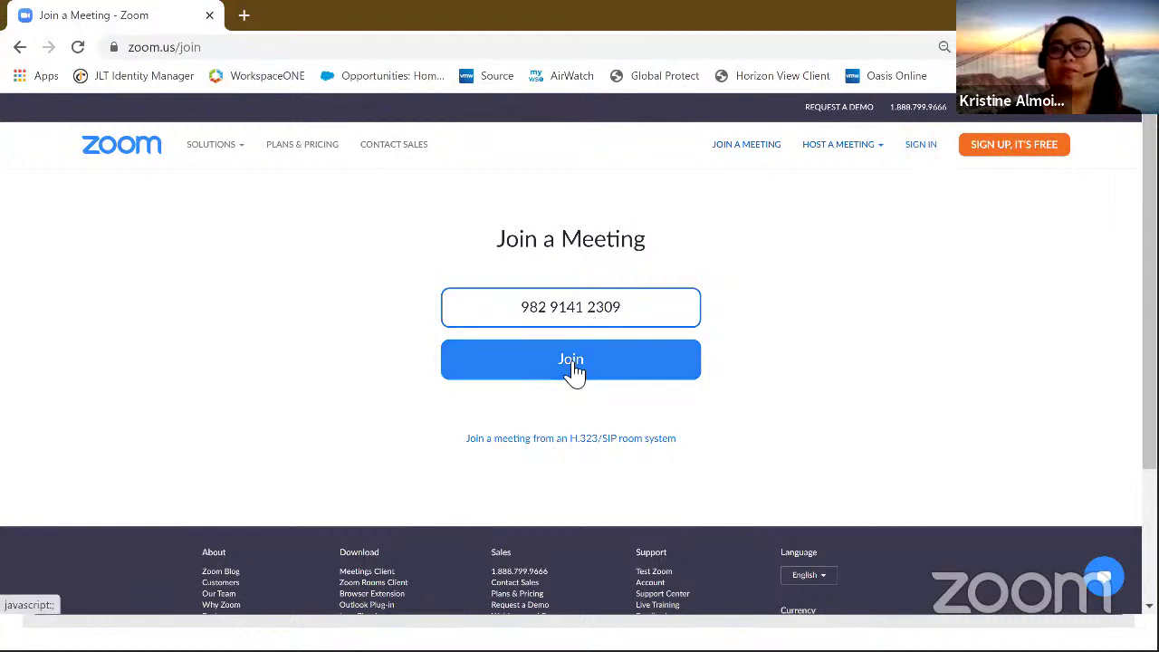
Step: Submit the meeting ID and dismiss the prompt to open the Zoom app
left_click(570, 369)
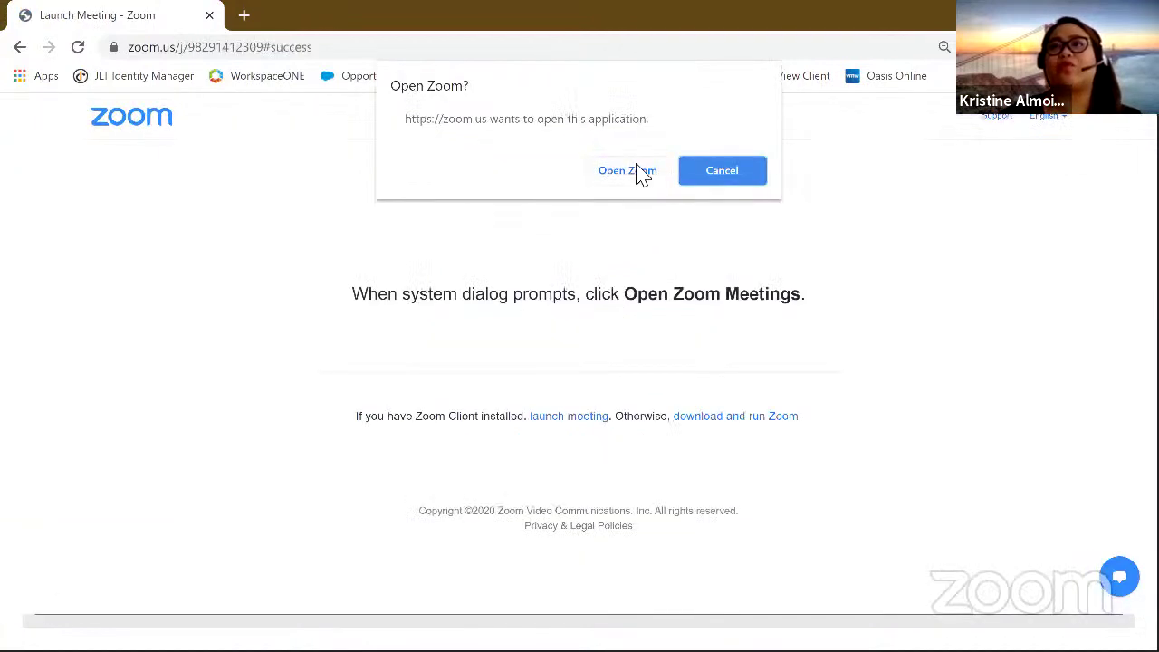
left_click(633, 176)
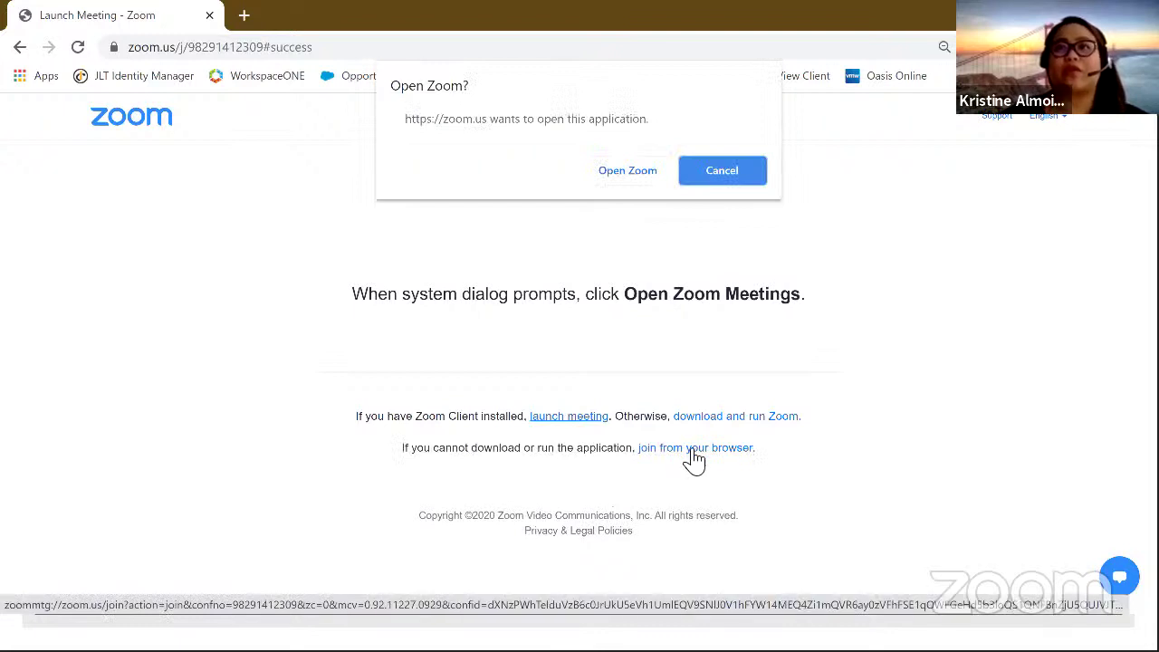
left_click(634, 177)
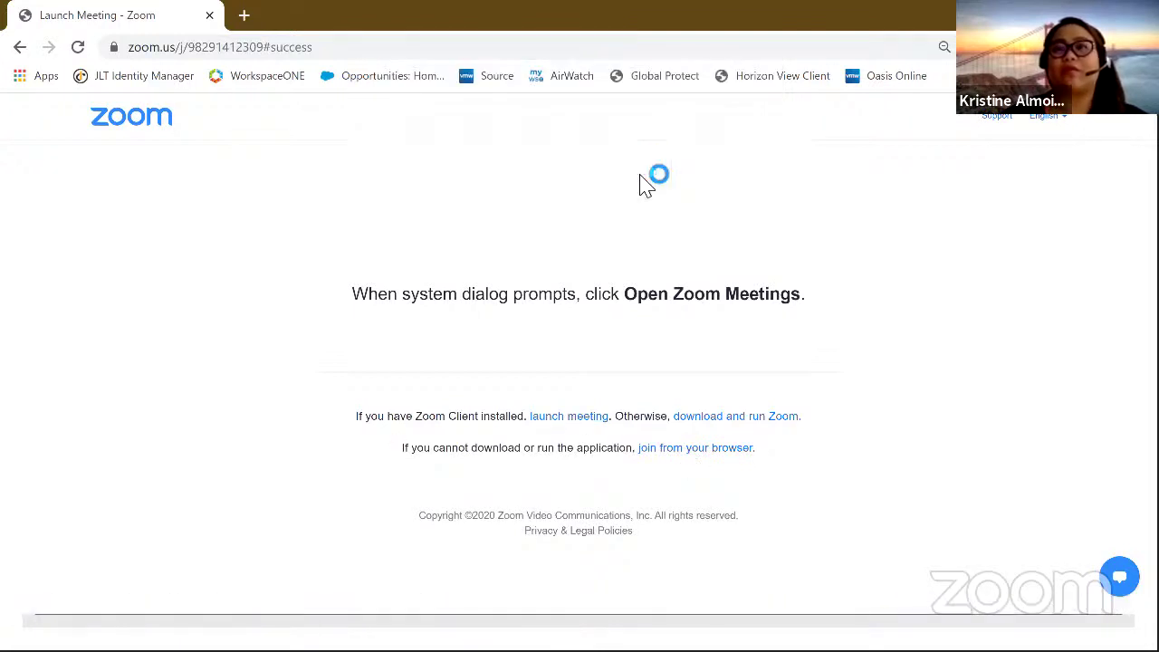
Step: Join from the browser with the participant's display name and pass the not-a-robot check
left_click(698, 450)
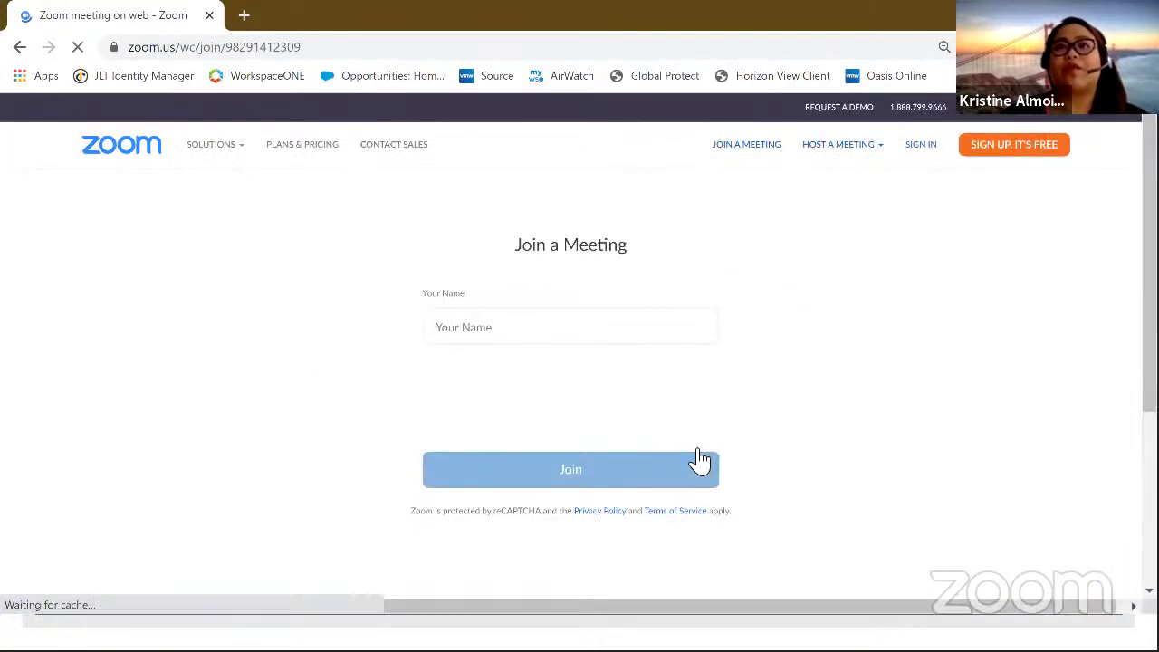
left_click(539, 342)
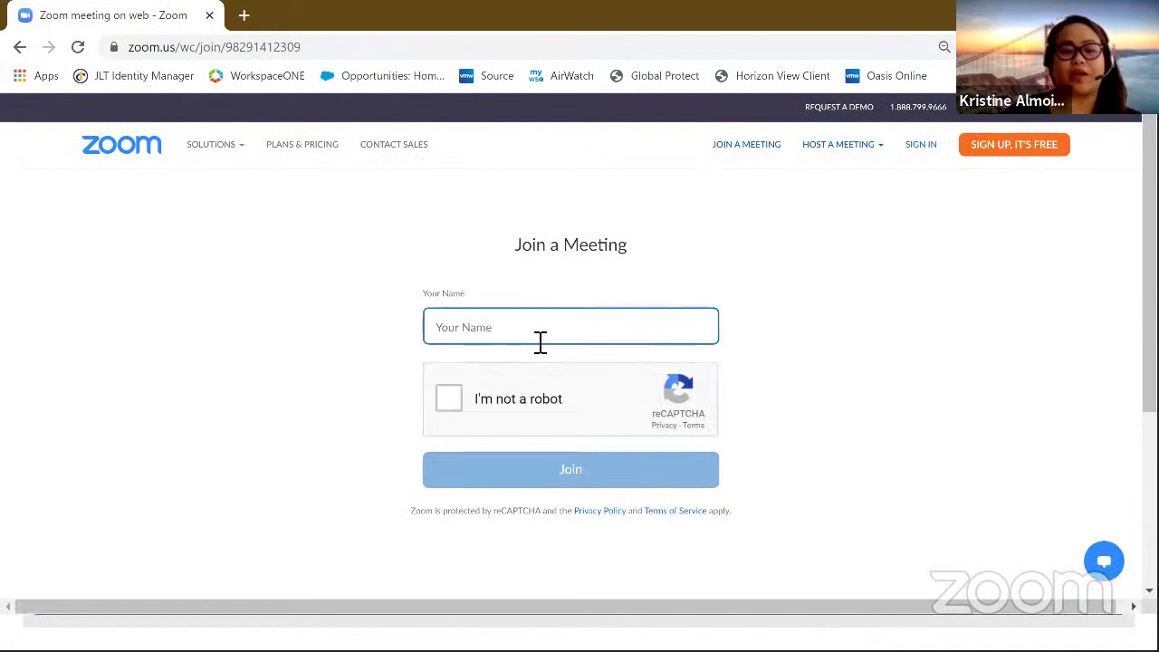
type("Kristine")
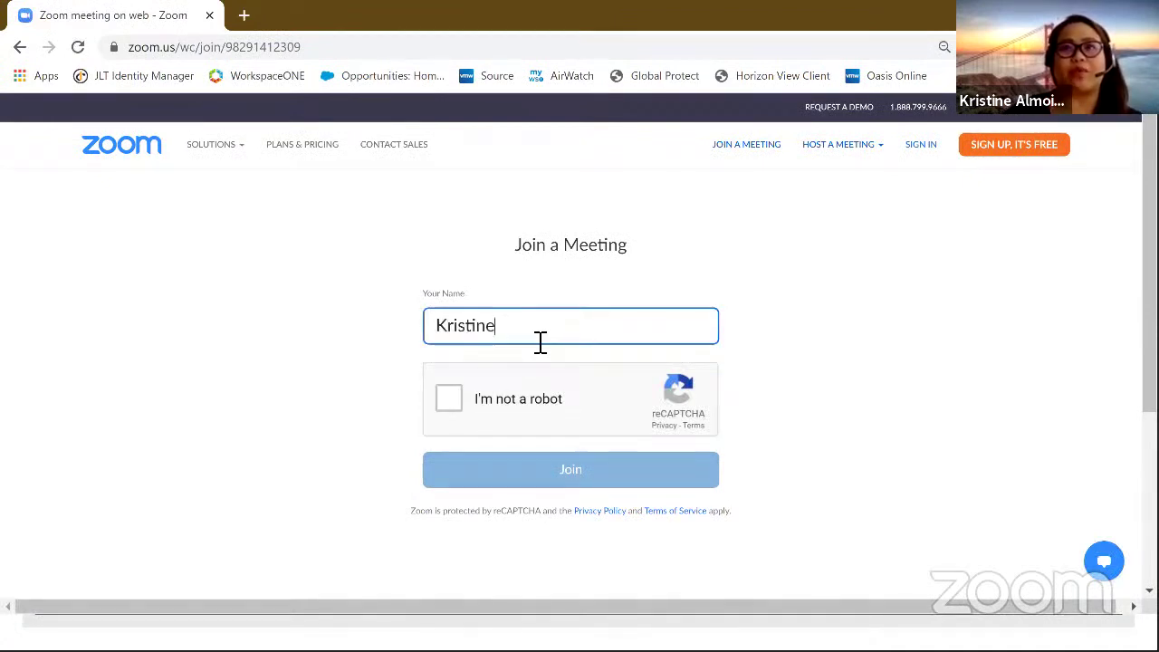
left_click(449, 409)
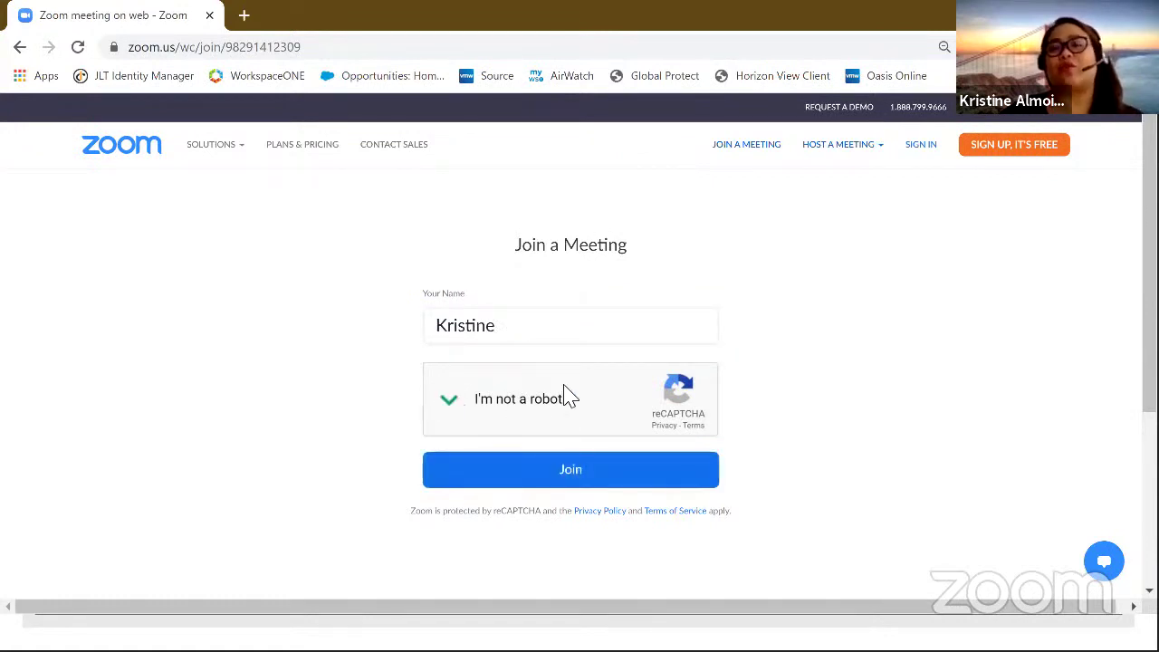
left_click(534, 484)
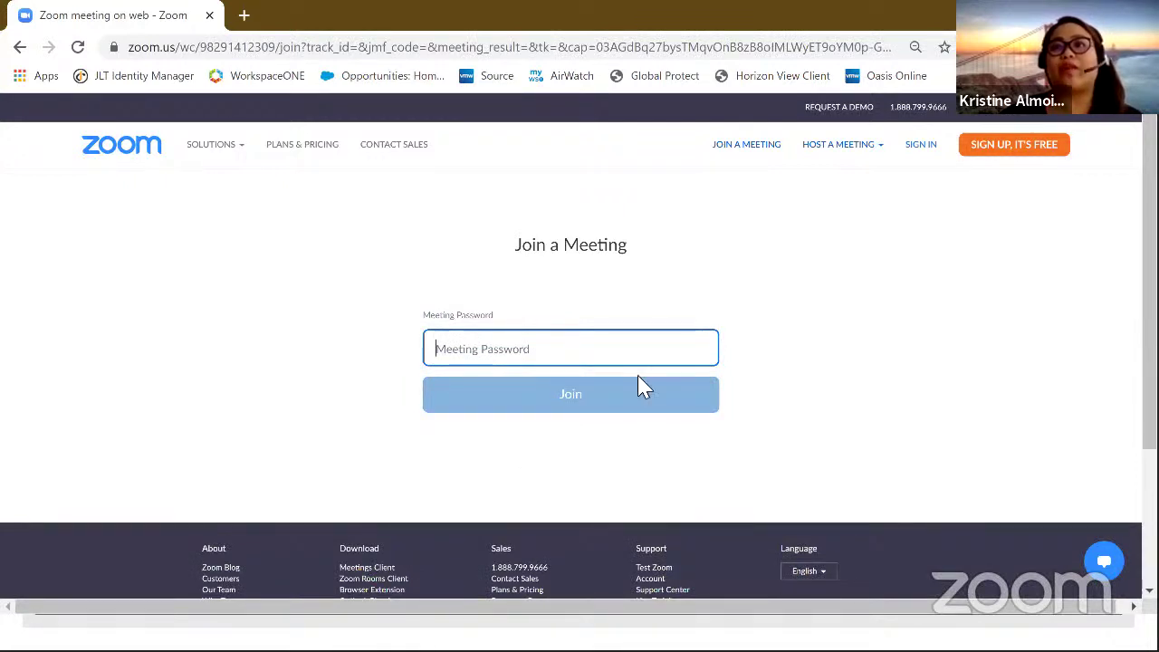
Step: Copy the meeting password from the WhatsApp invite into the Meeting Password field
key("alt+Tab")
left_click_drag(584, 490, 536, 480)
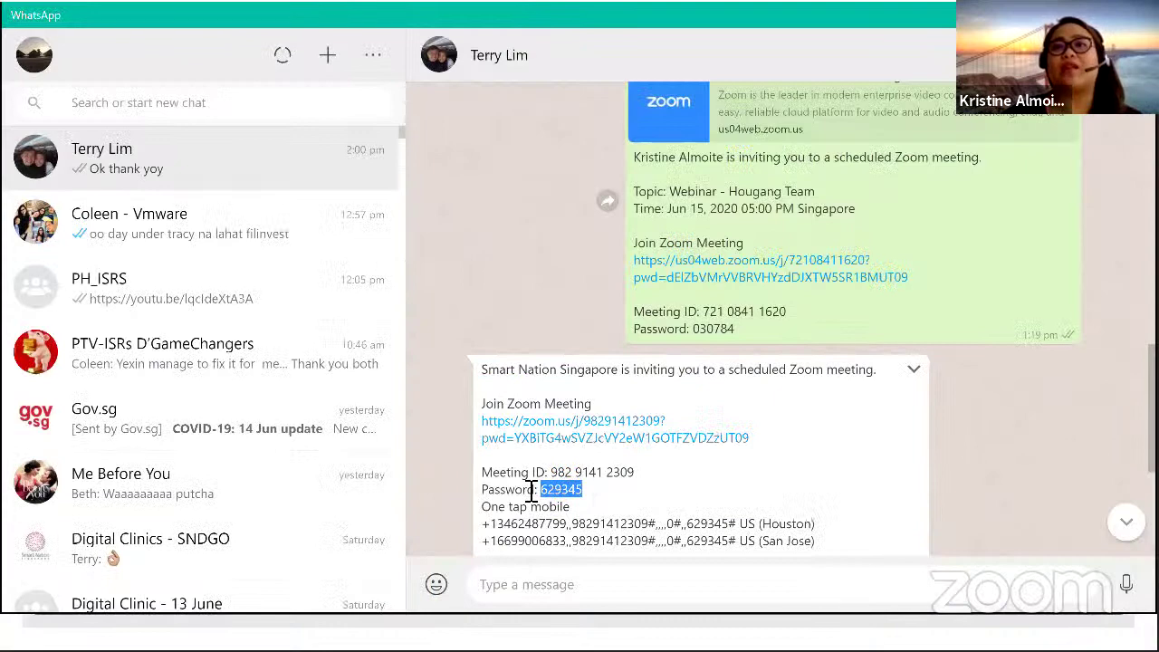
right_click(569, 494)
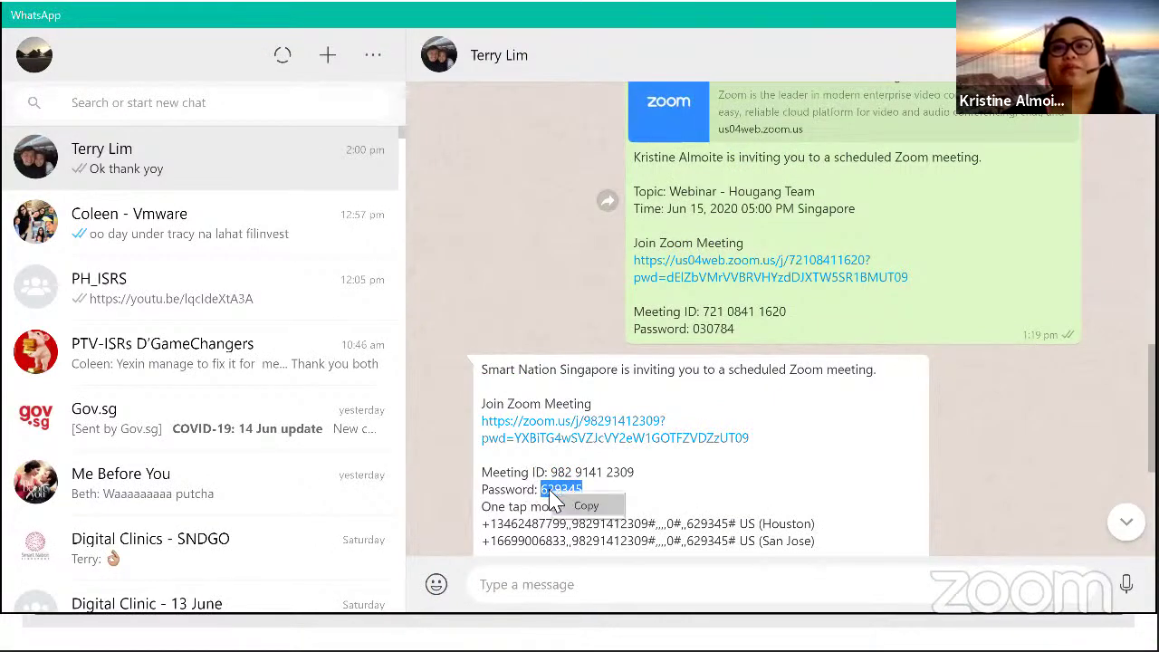
left_click(587, 506)
key("alt+Tab")
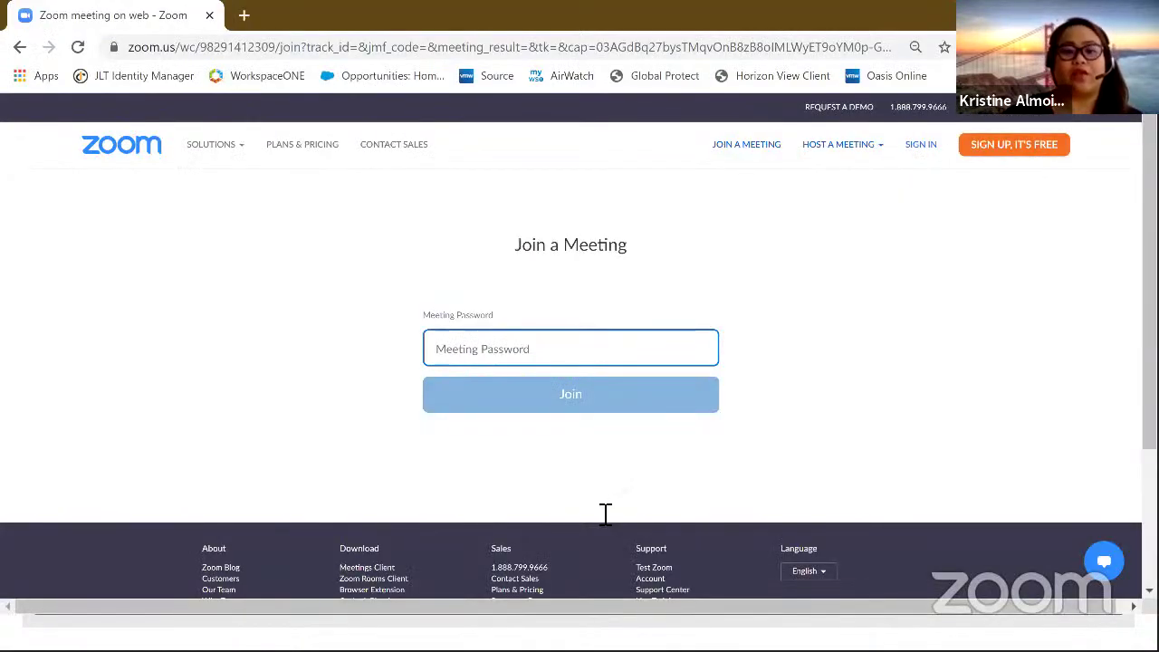
key("ctrl+v")
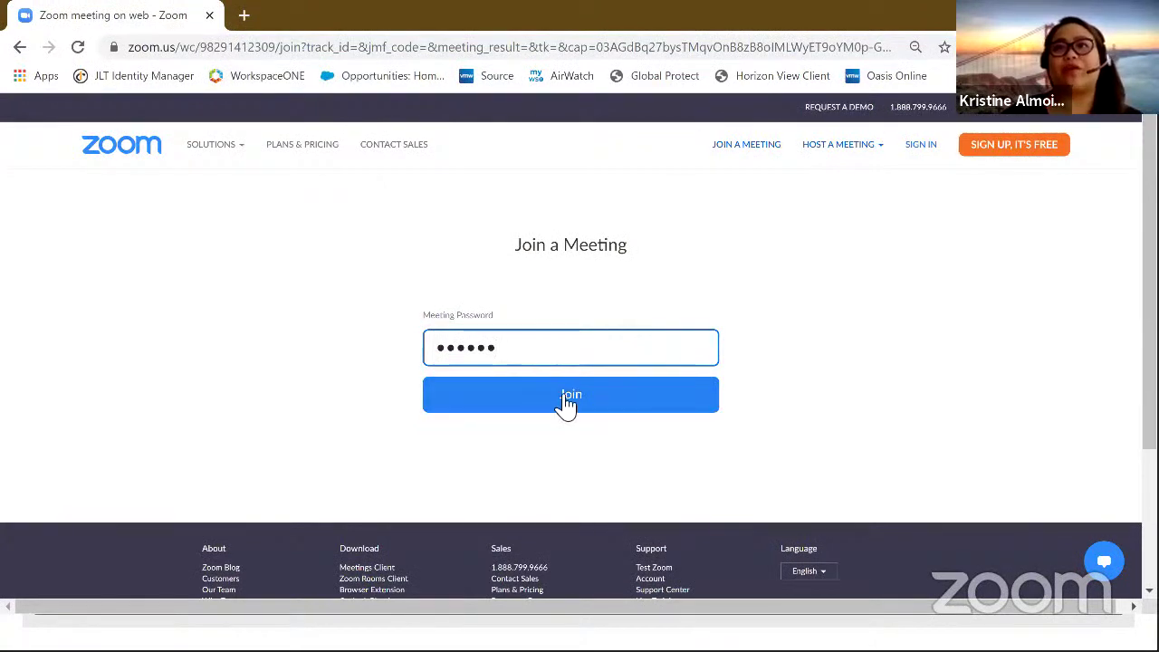
Step: Join the meeting and connect audio by computer instead of phone dial-in
left_click(567, 404)
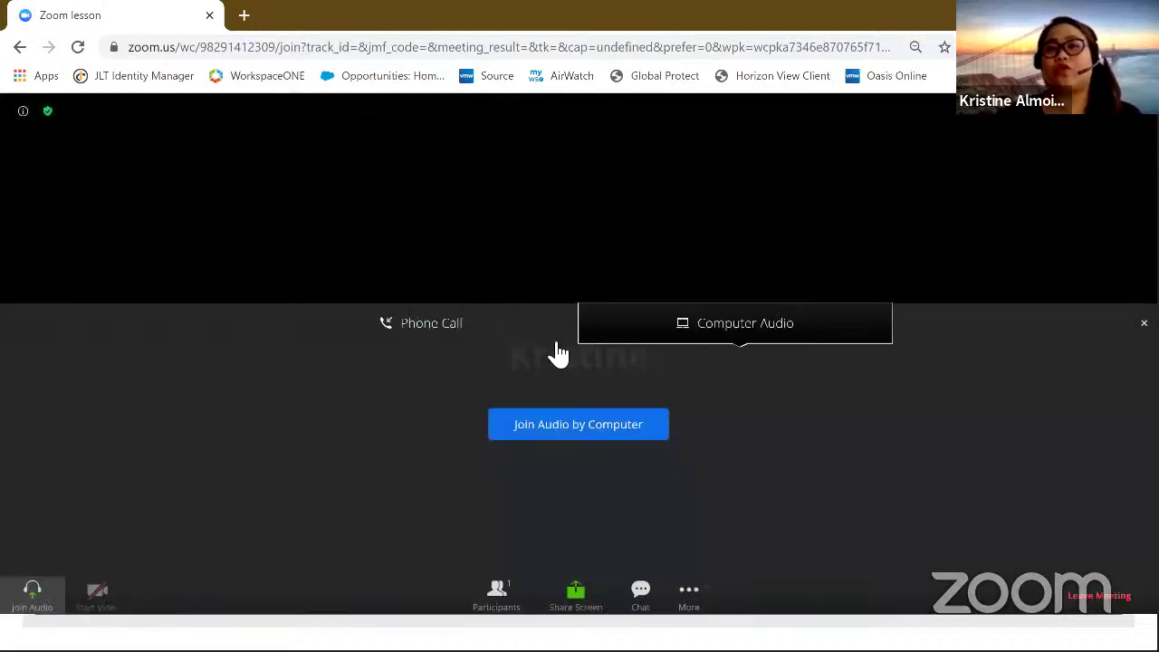
left_click(425, 328)
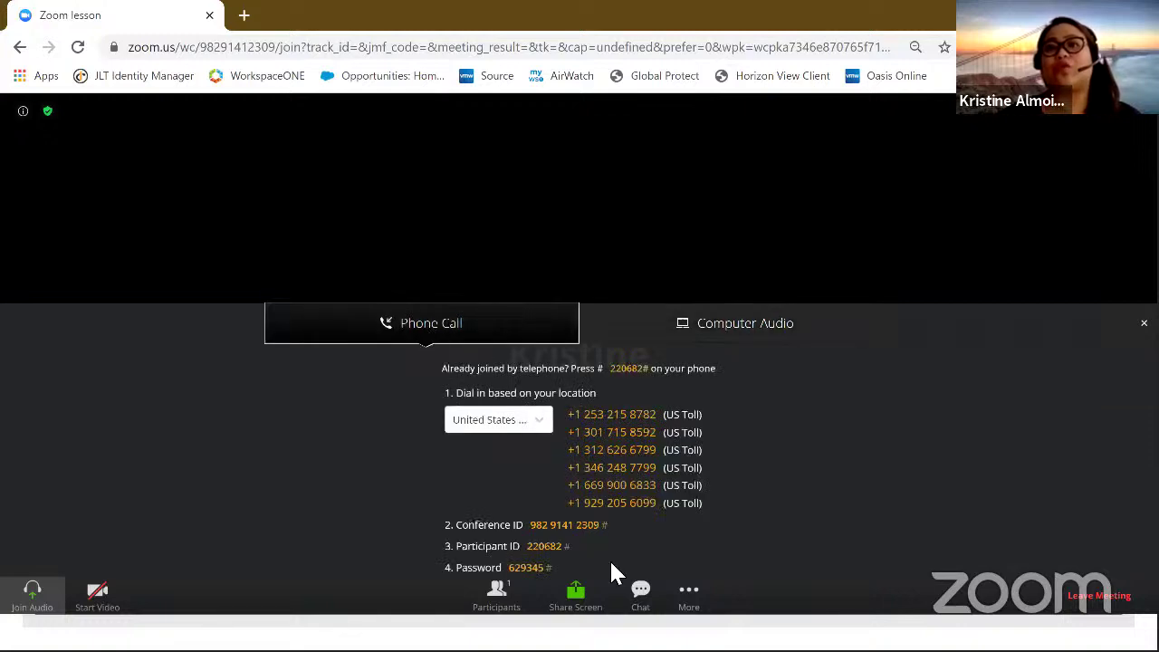
left_click(721, 333)
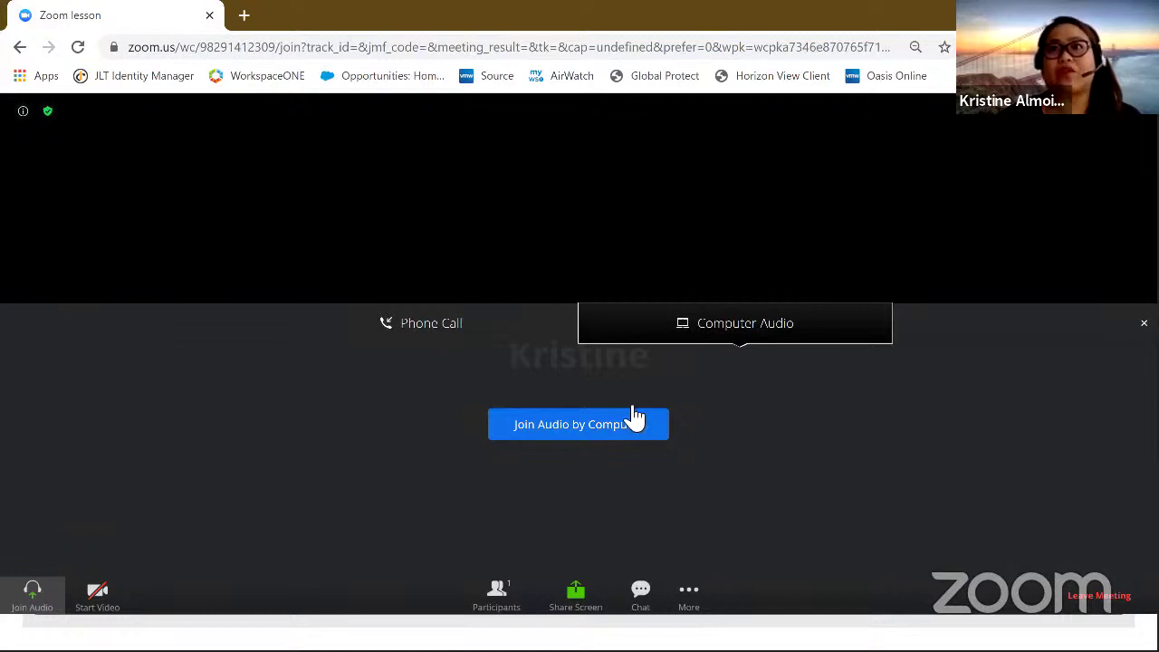
left_click(577, 426)
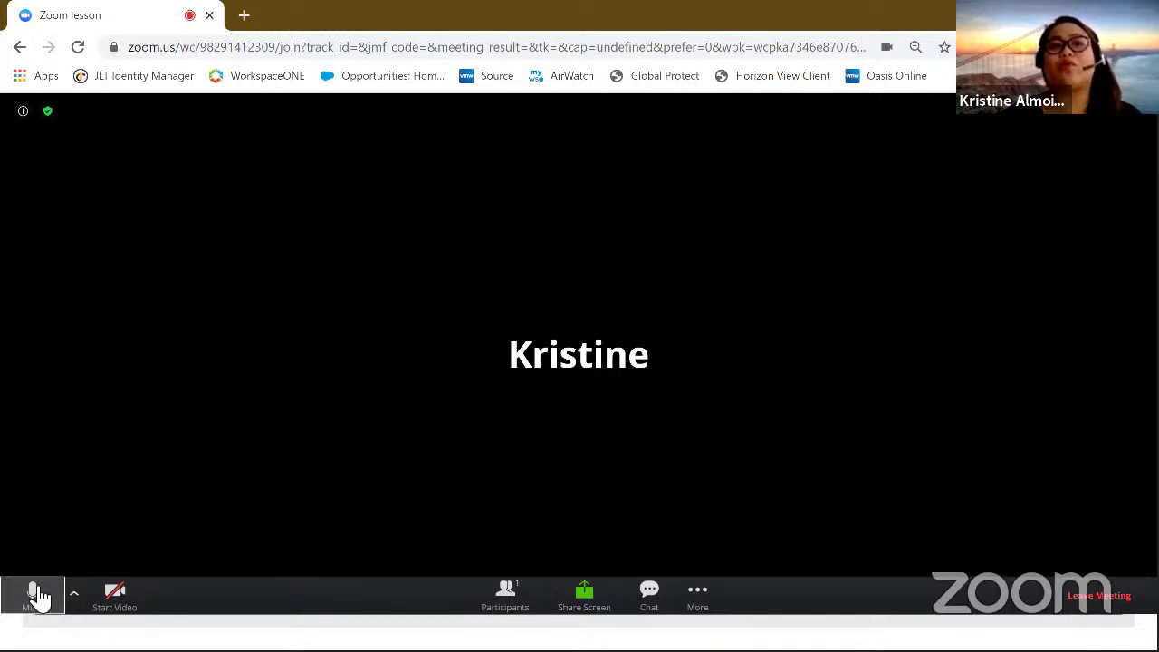
Step: Mute the microphone and attempt to start video, leaving the camera off
left_click(39, 606)
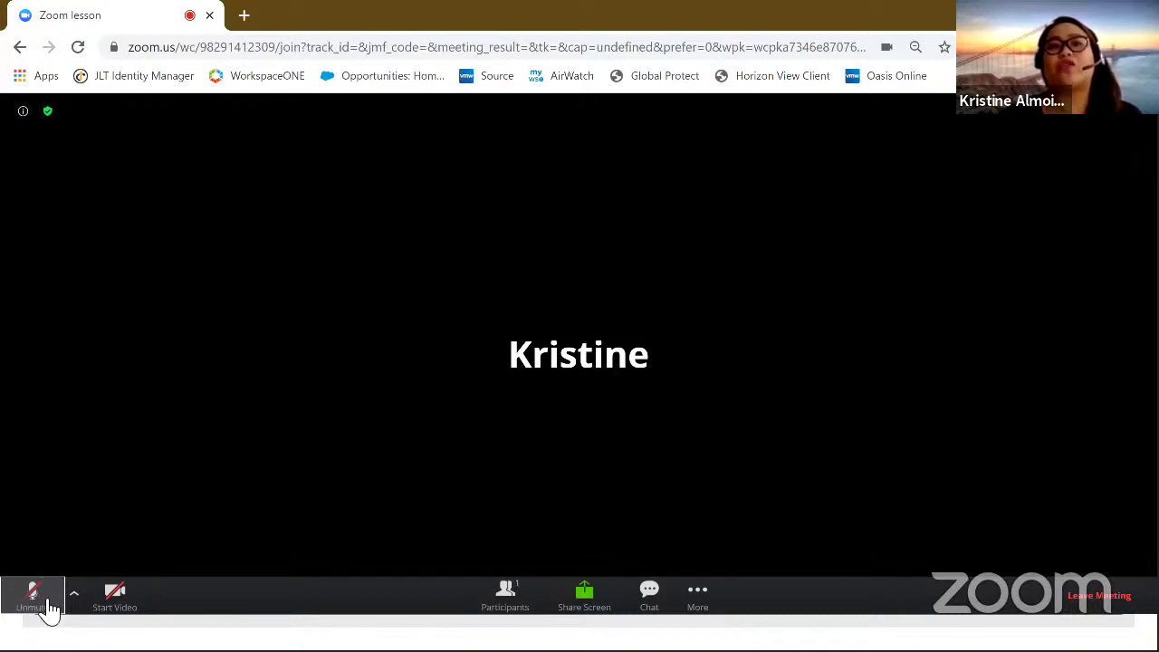
left_click(118, 599)
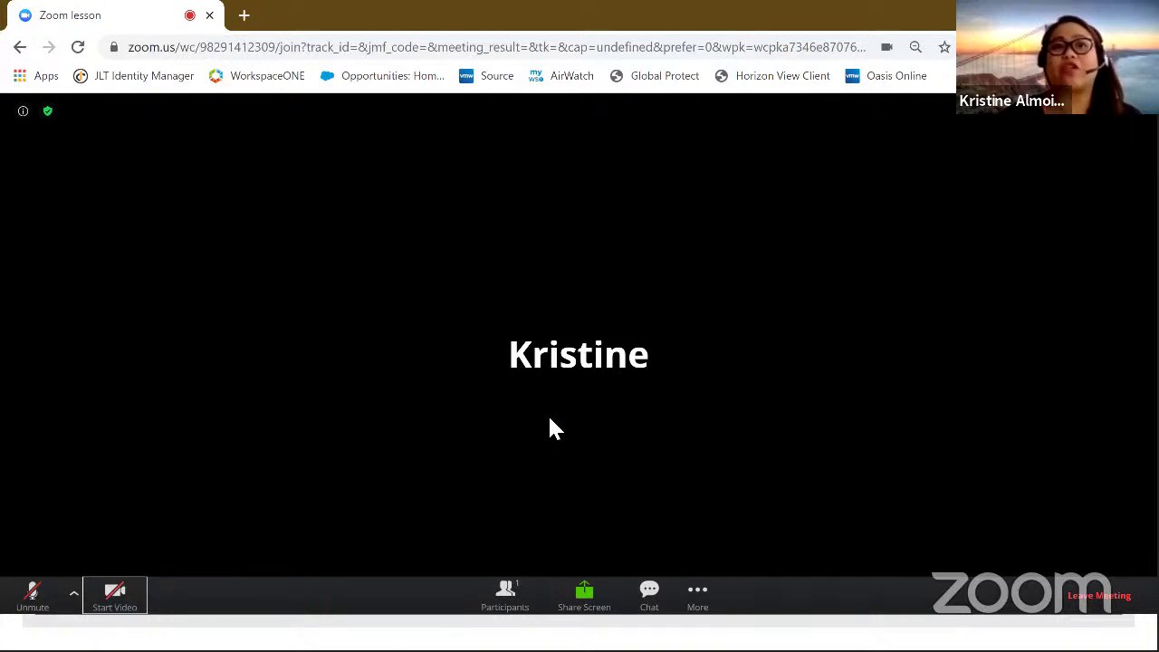
mouse_move(329, 468)
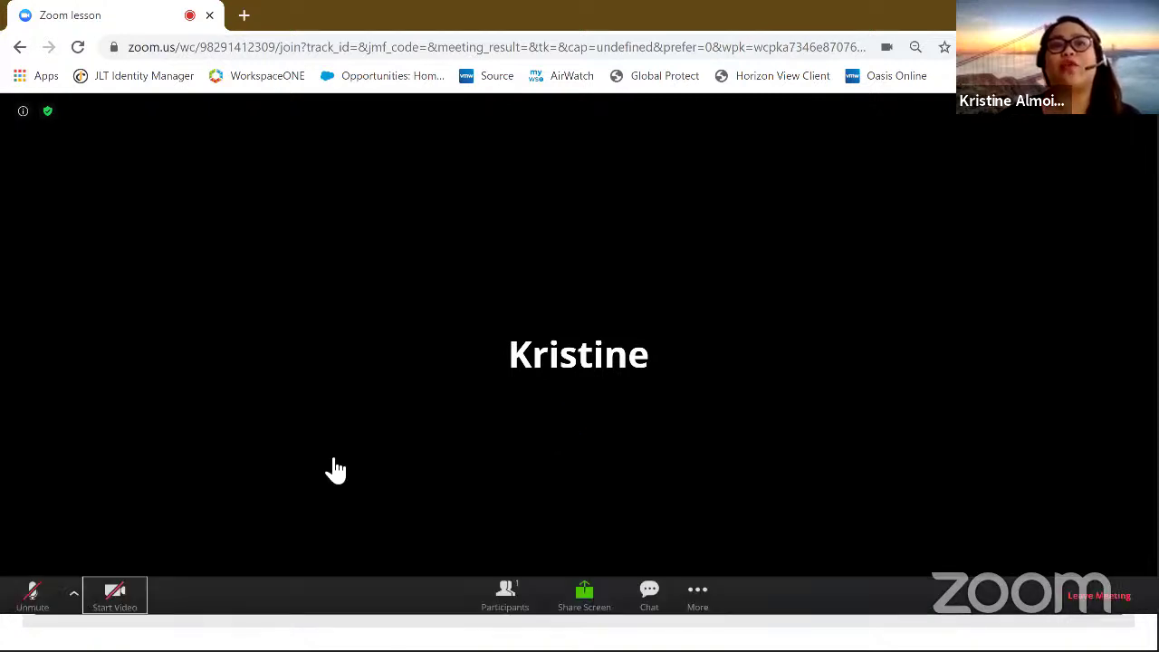
left_click(124, 602)
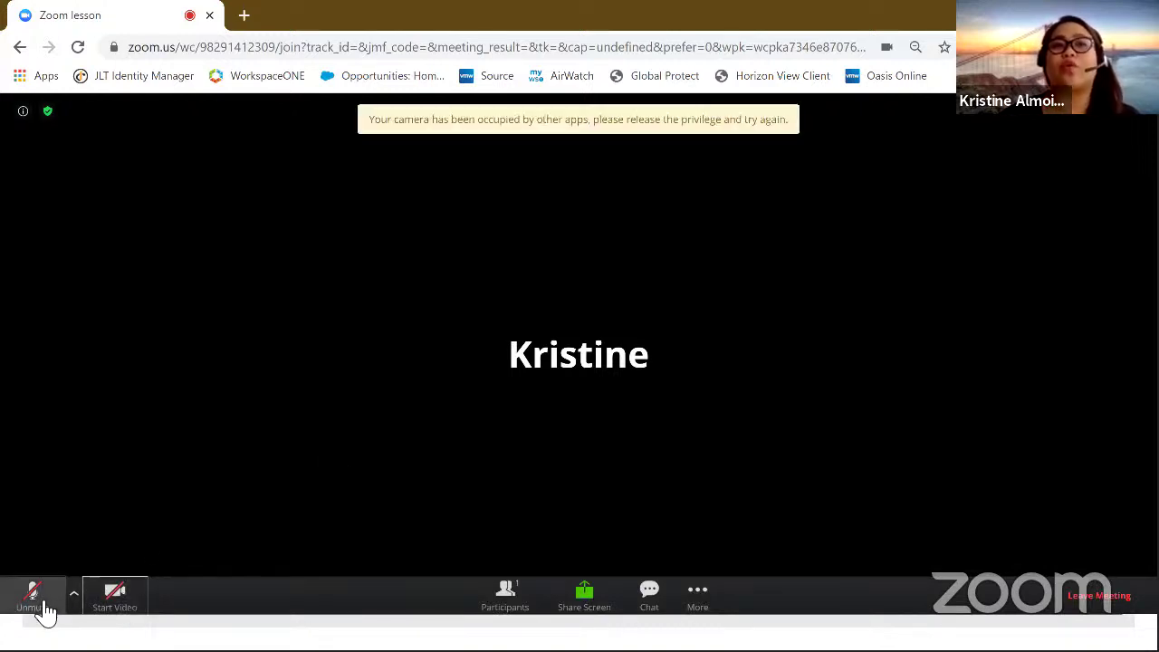
left_click(34, 593)
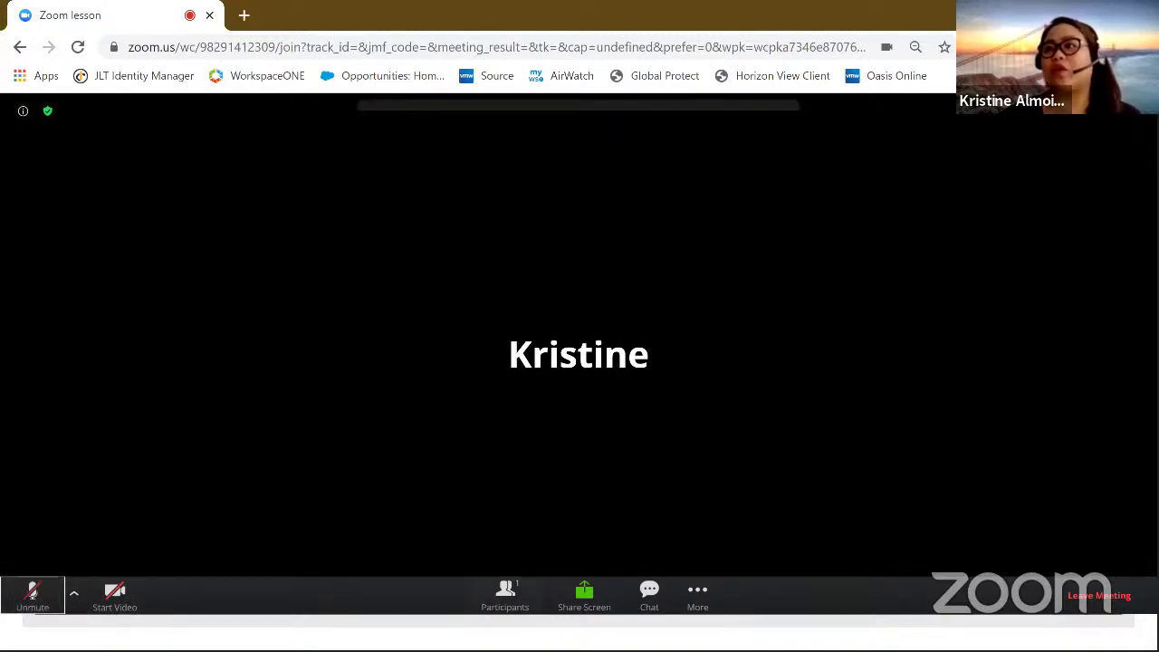
Step: Leave the browser meeting and sign in to the Zoom account with the saved login
left_click(1099, 598)
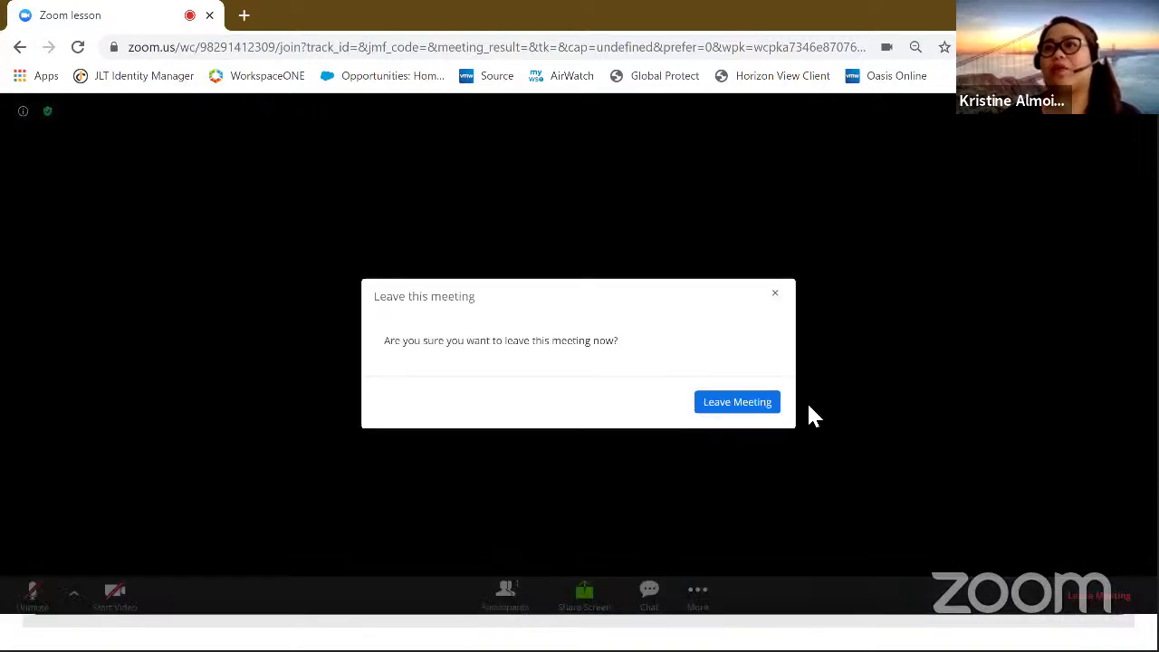
left_click(738, 404)
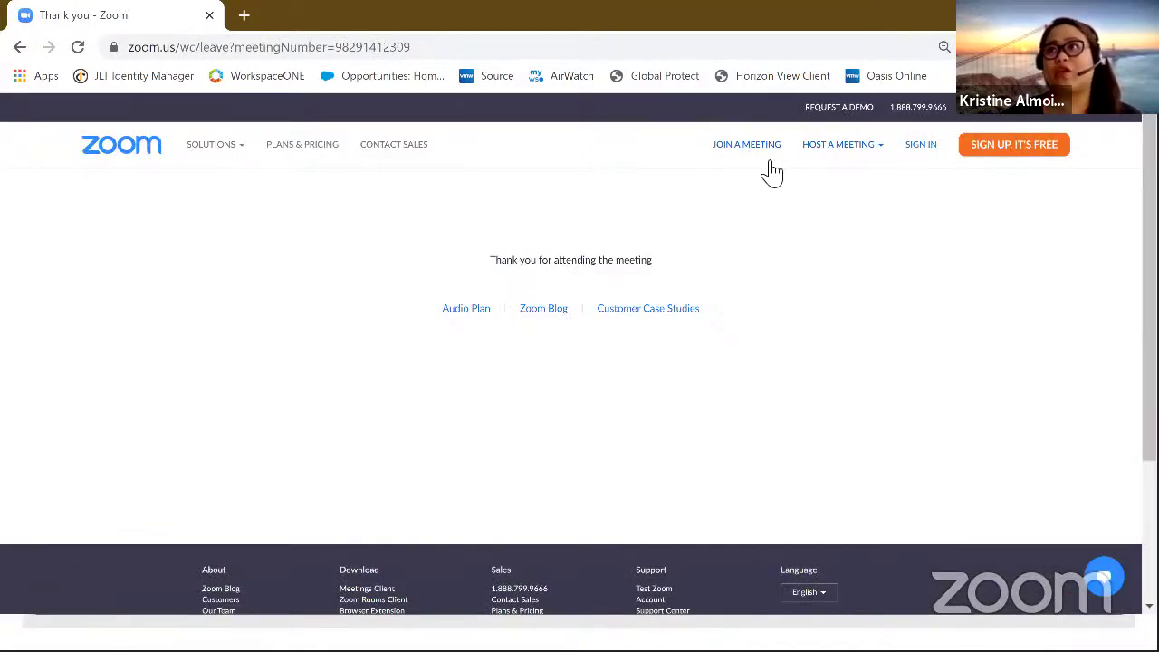
left_click(923, 147)
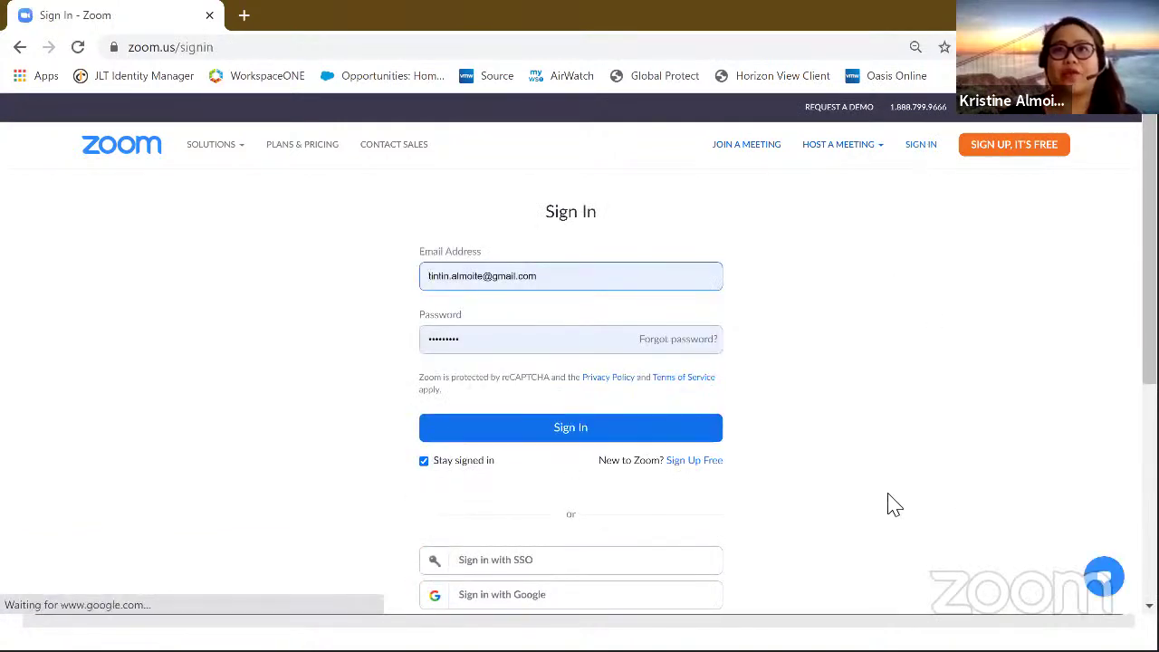
left_click(535, 286)
key("Escape")
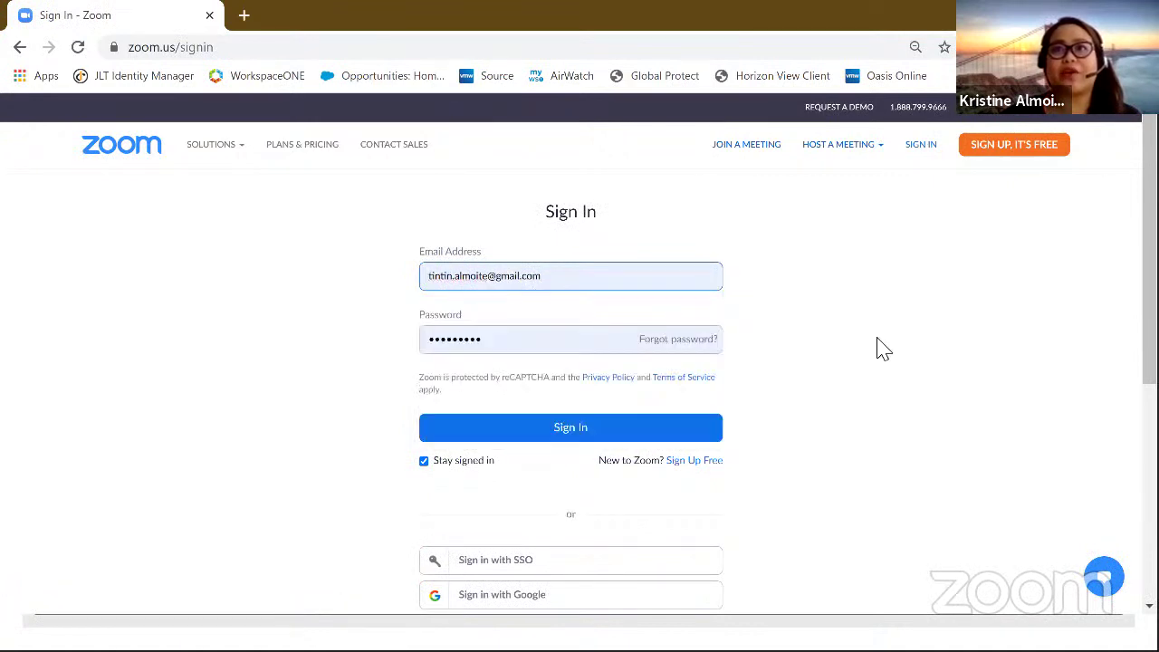
left_click(582, 412)
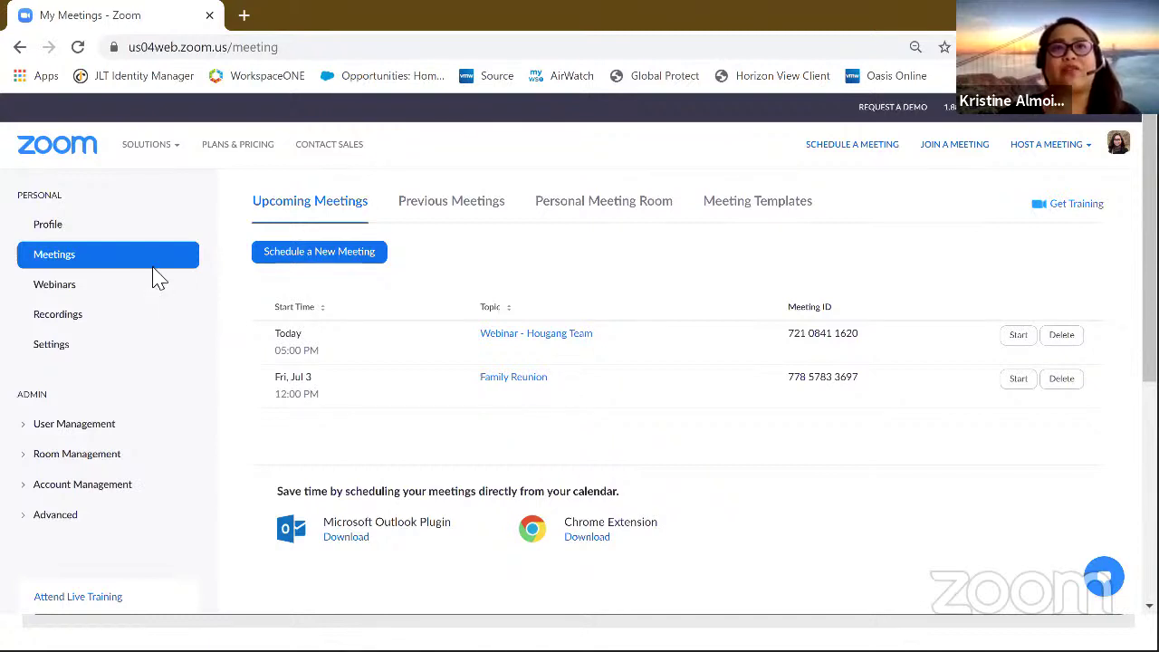
Step: On the Profile page, cancel the picture change and reveal the Personal Meeting ID and link
left_click(48, 227)
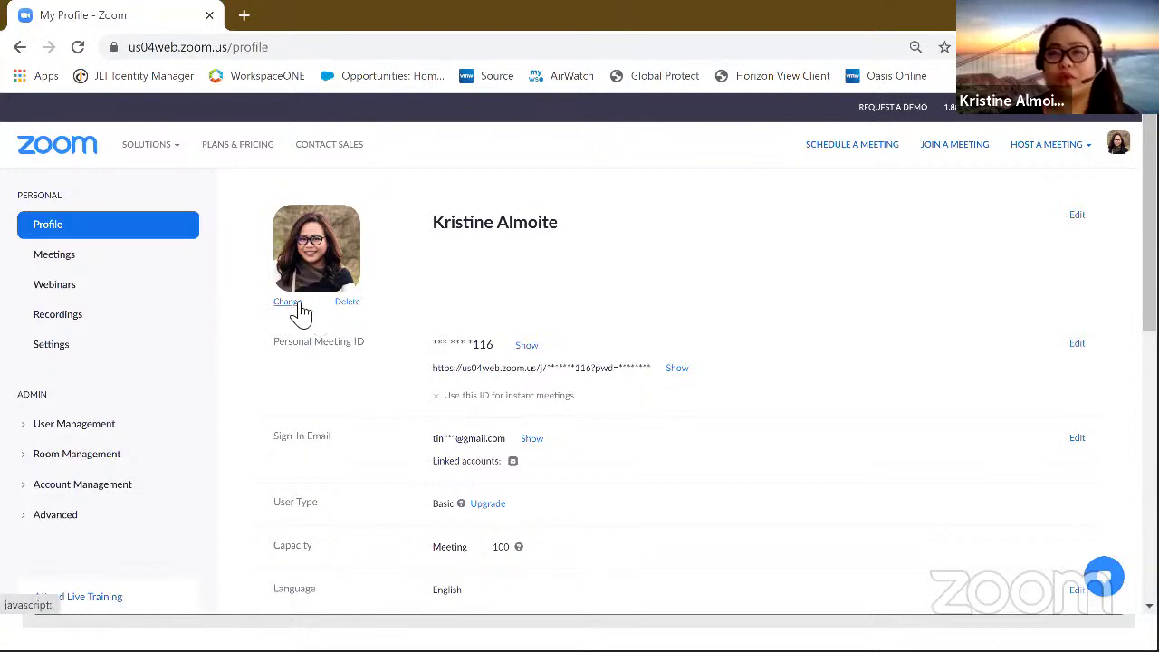
left_click(288, 302)
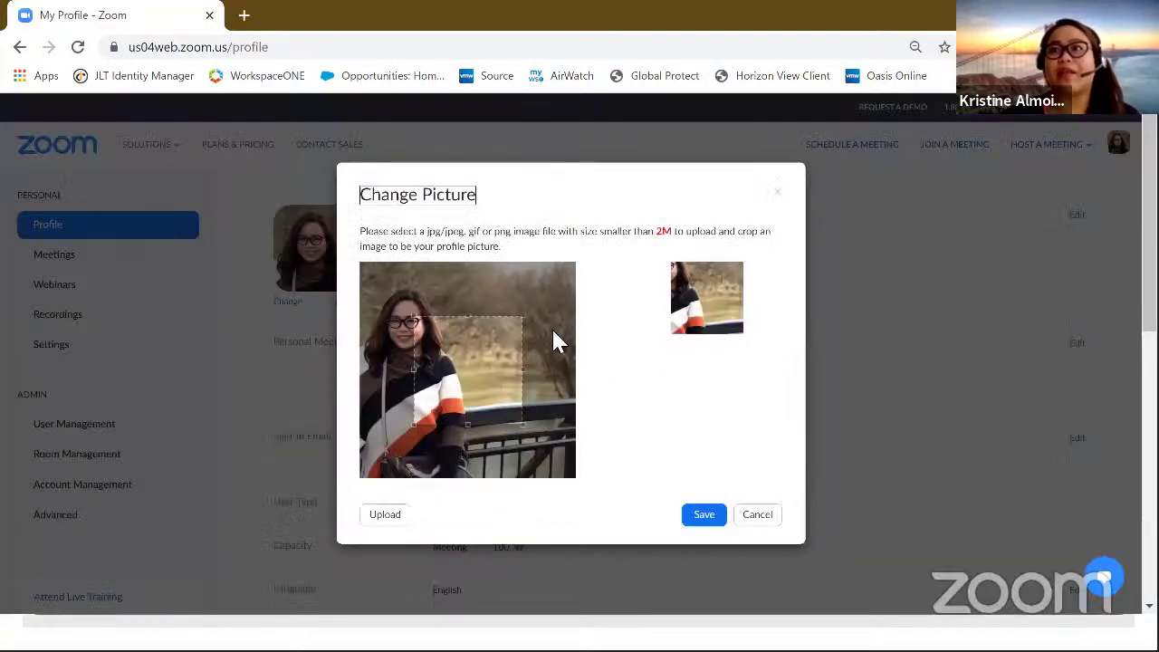
left_click(757, 514)
scroll(574, 287, "down", 1)
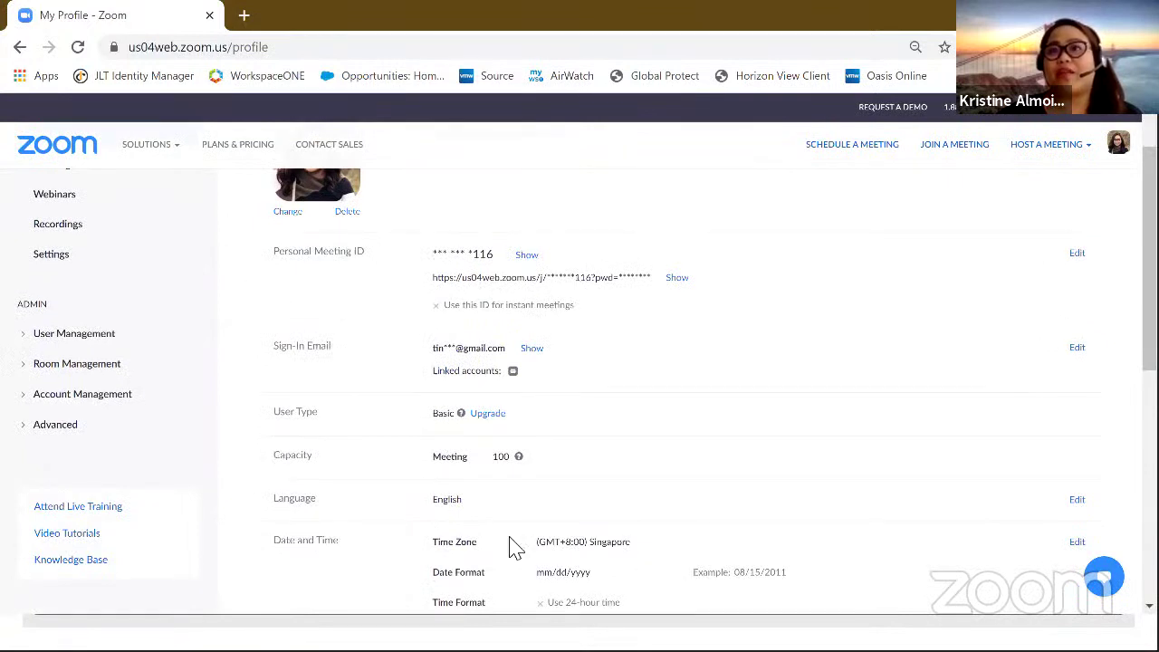
scroll(833, 480, "up", 1)
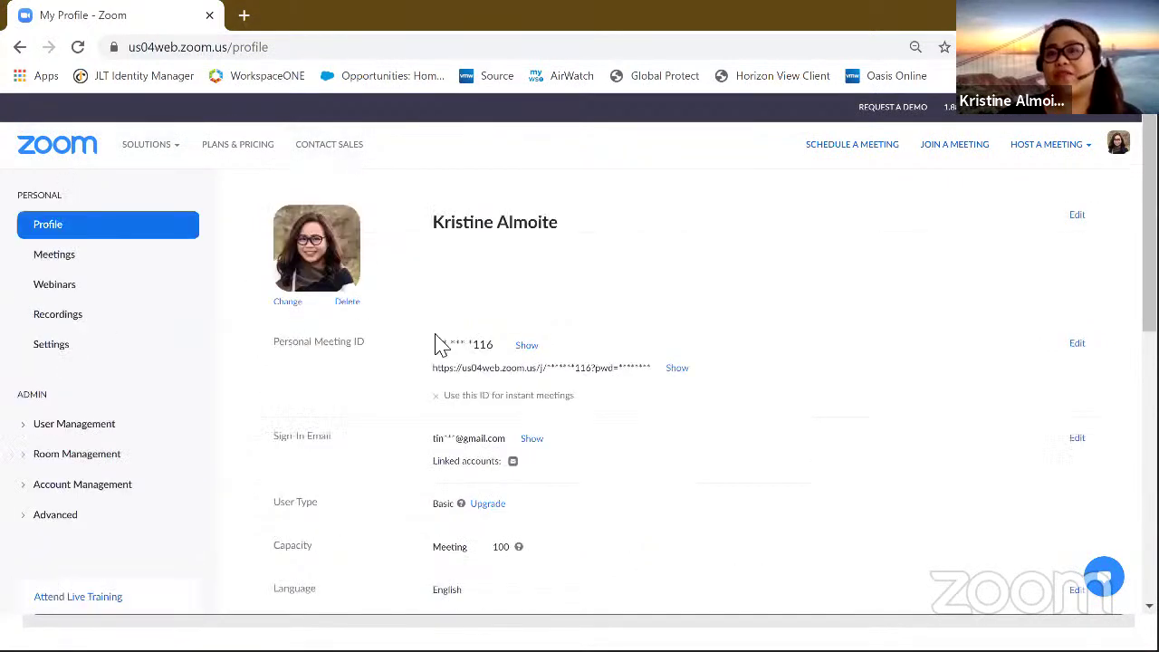
left_click(527, 347)
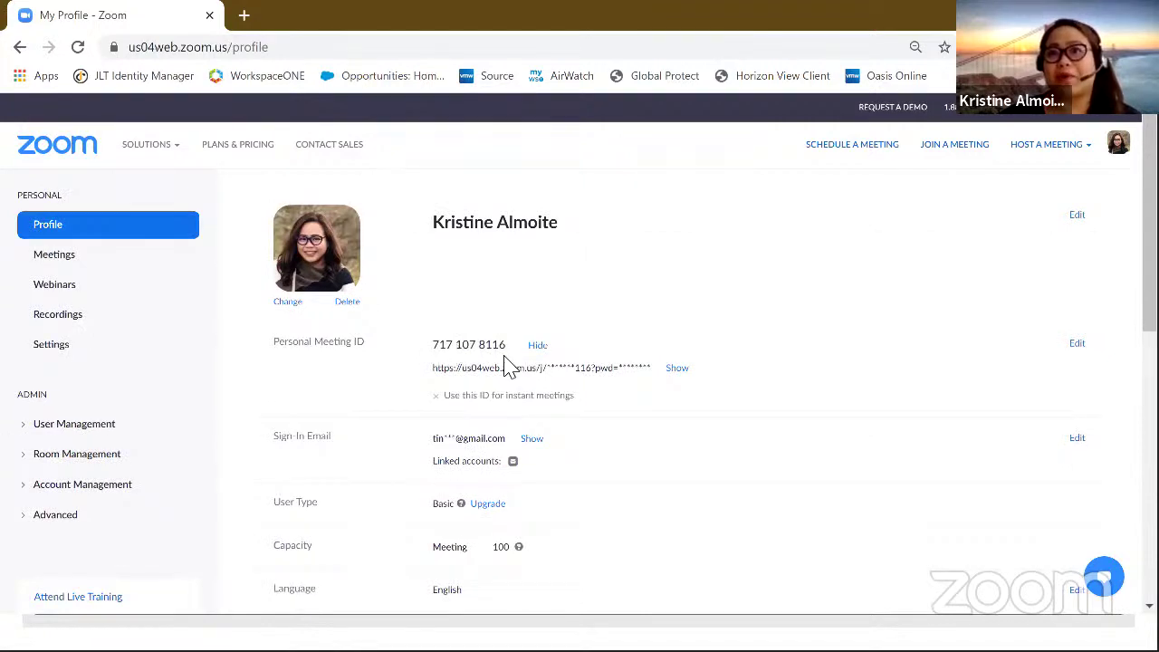
left_click(677, 368)
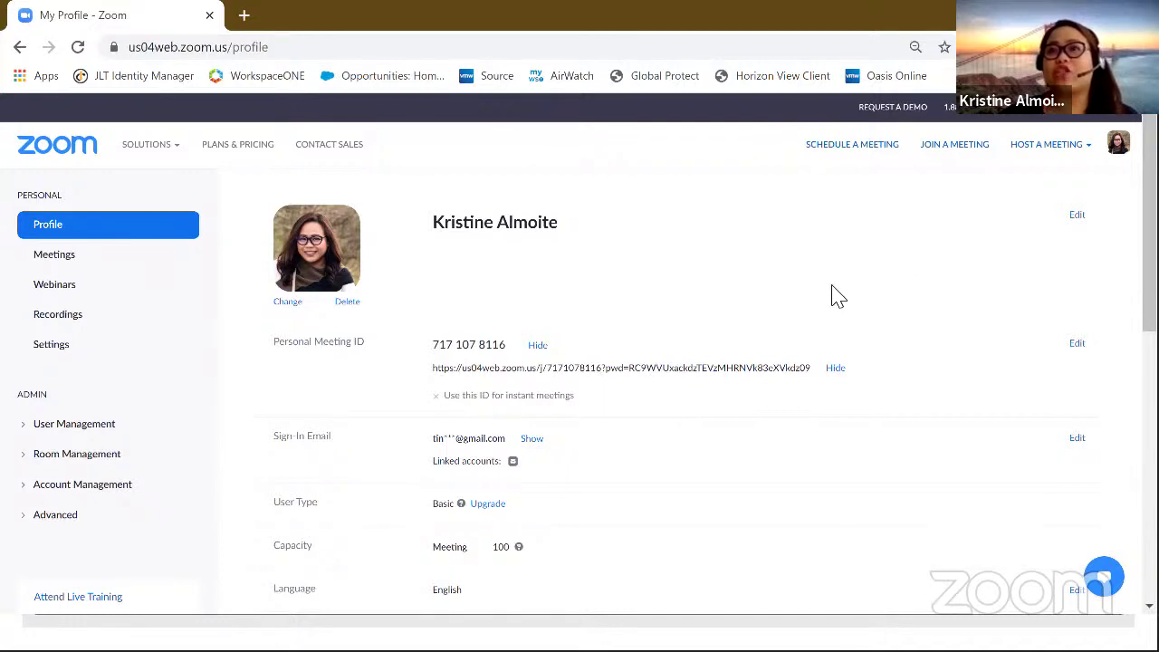
Step: Schedule a new meeting with the topic 'Anniversary - Meeting with Friends'
left_click(849, 154)
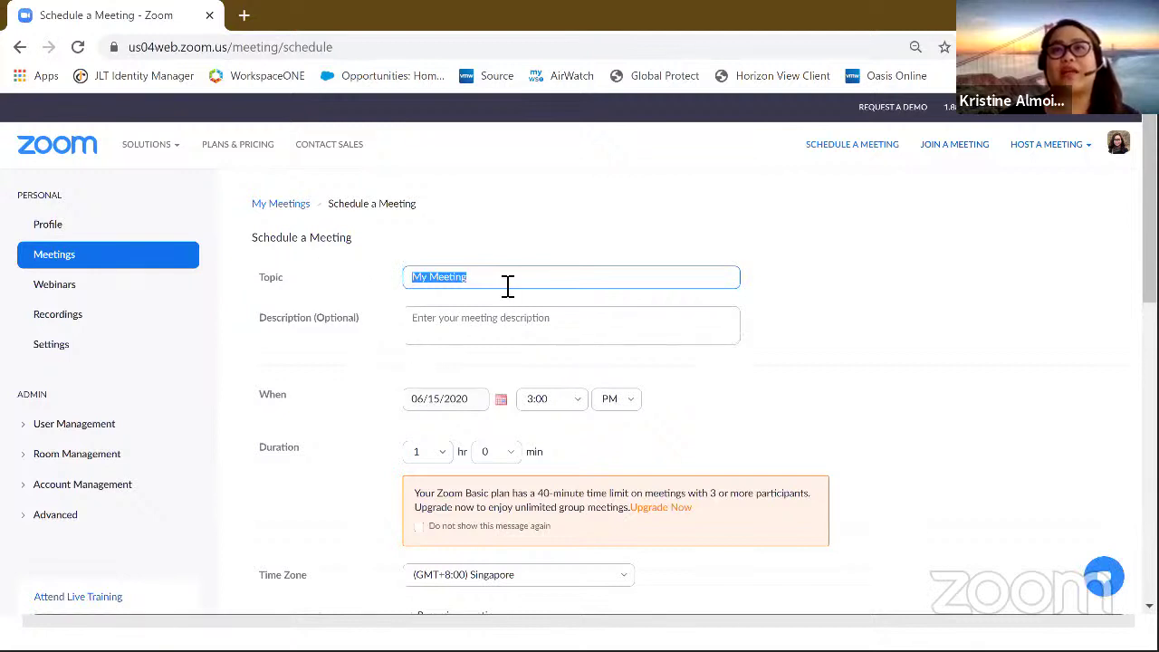
left_click_drag(507, 287, 339, 264)
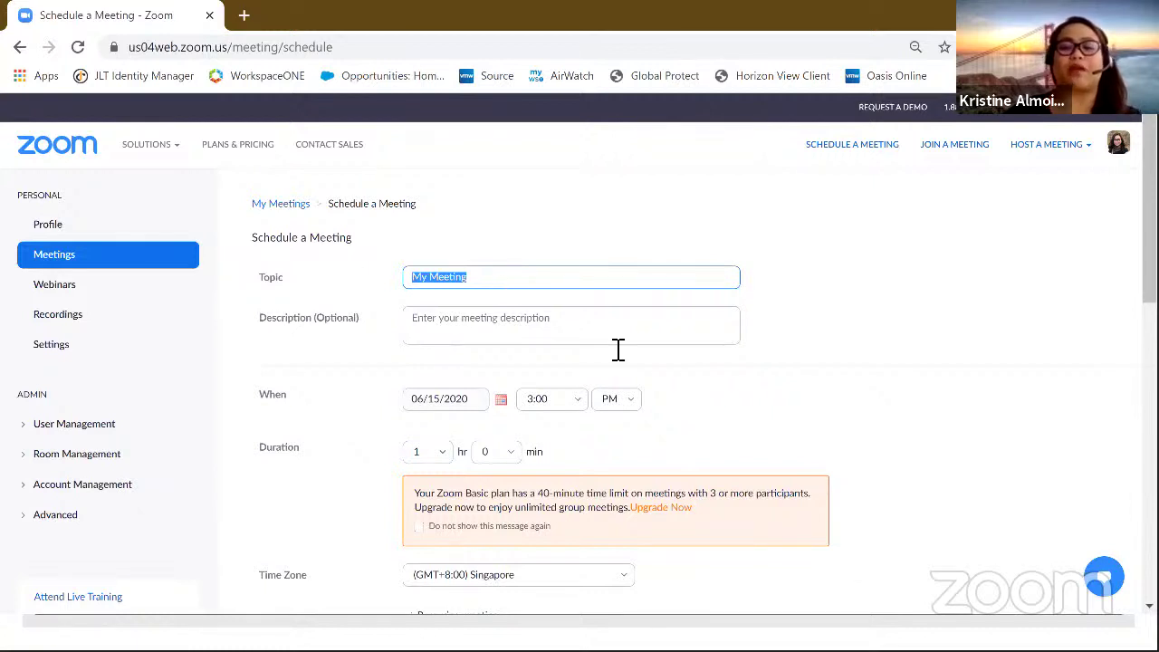
key("BackSpace")
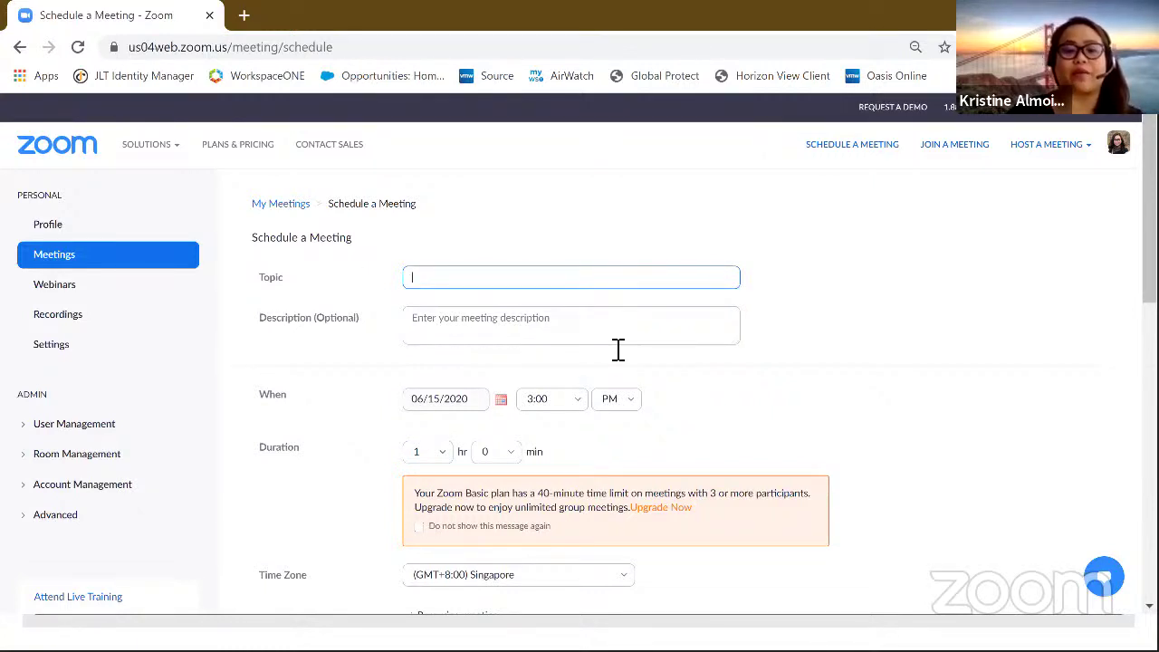
type("Anniversary - Meeting with Friends")
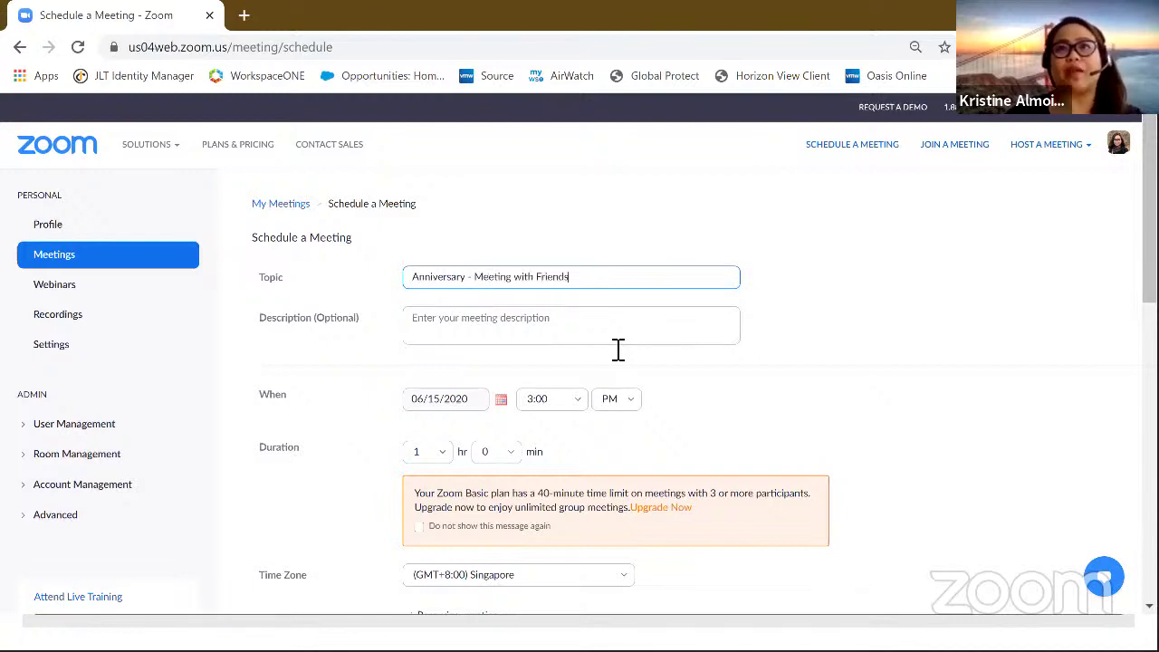
Step: Enter three invited family names in the description, one per line
left_click(617, 318)
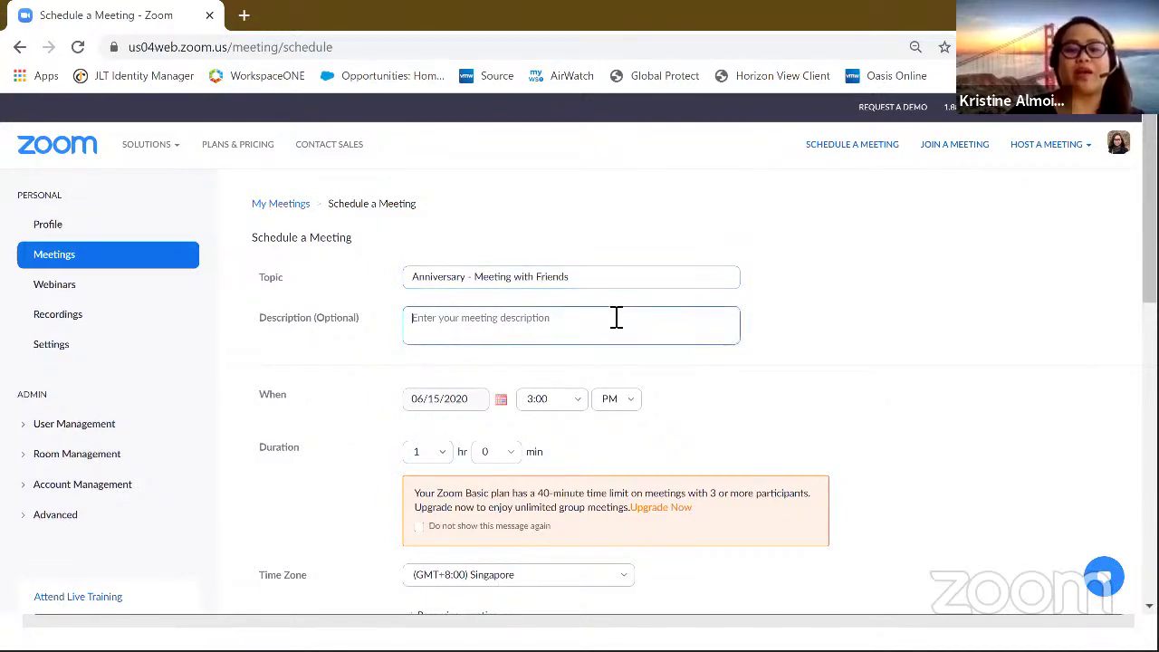
type("Almo")
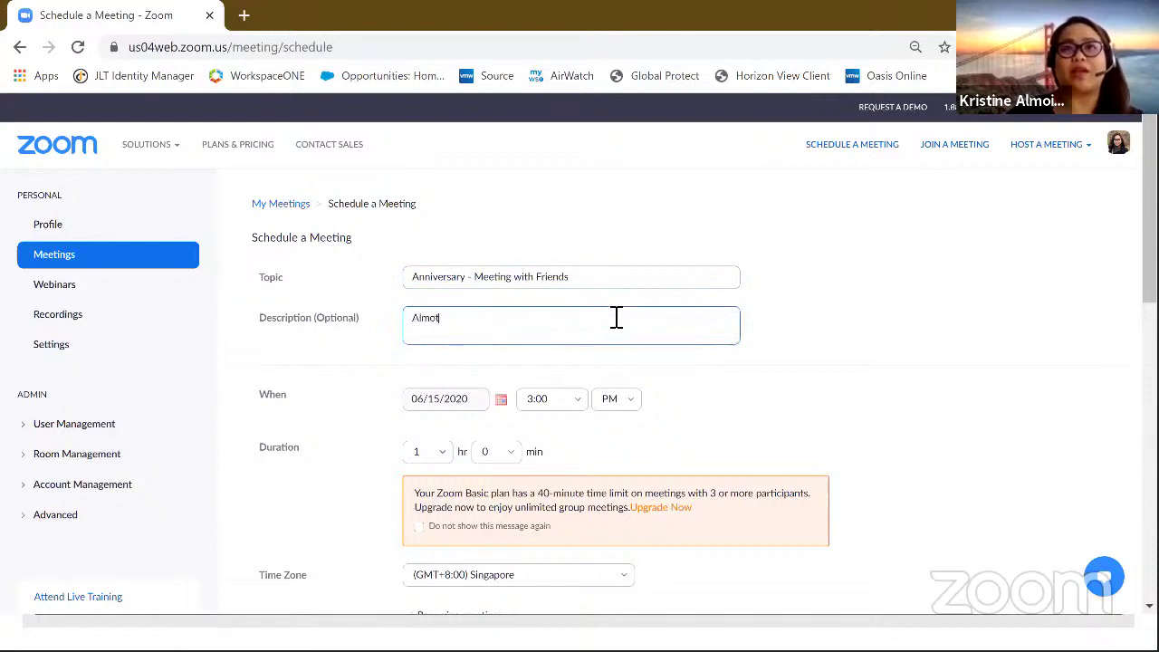
type("ite")
key("Return")
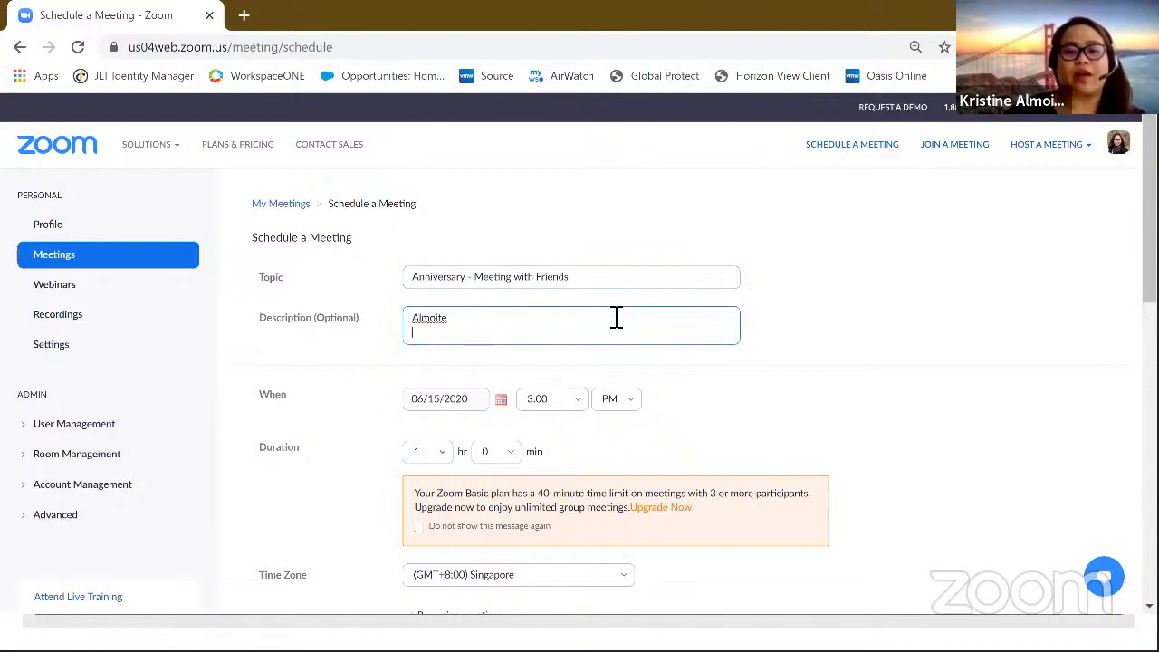
type("Hang ")
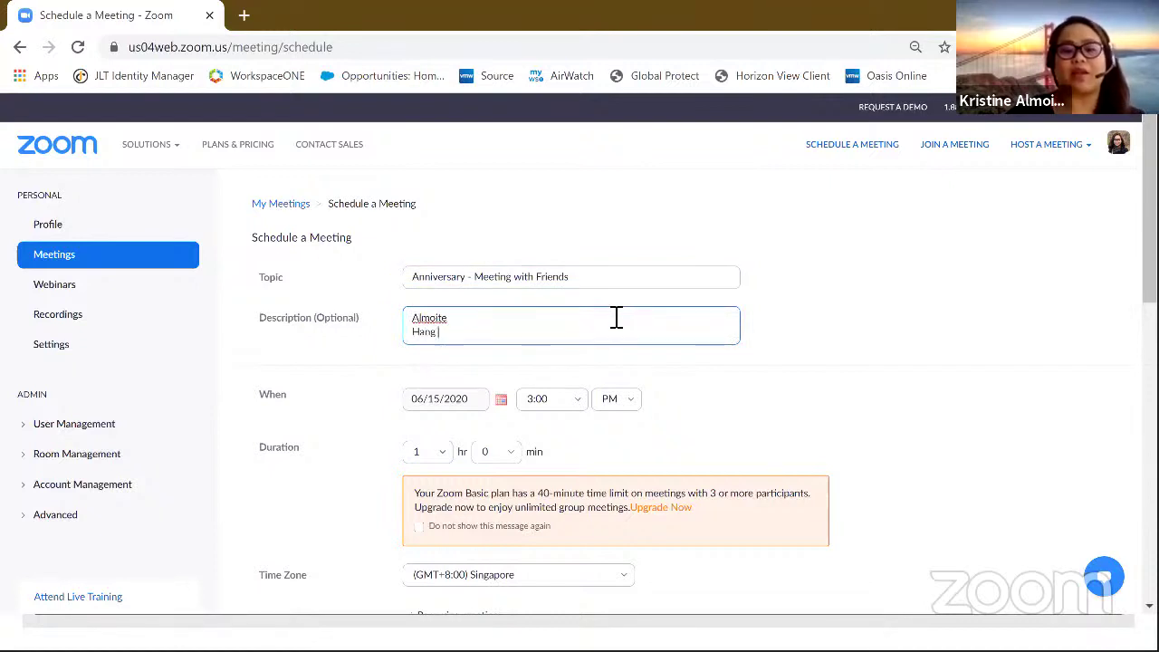
type("Family")
key("Return")
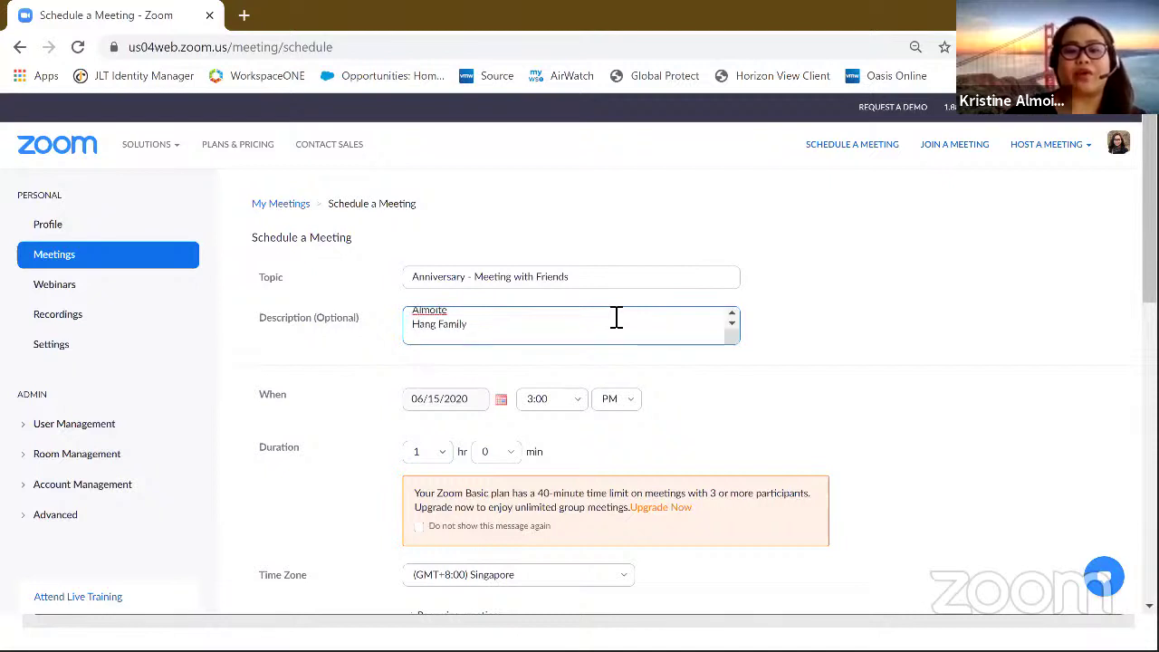
type("Lim F")
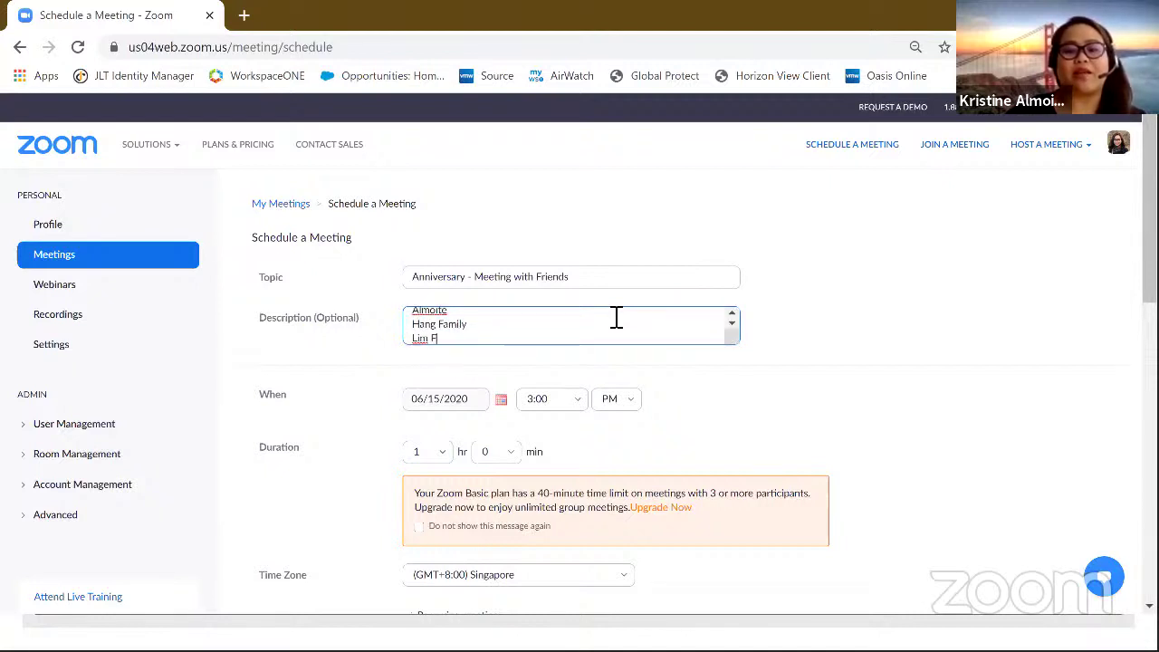
type("amily")
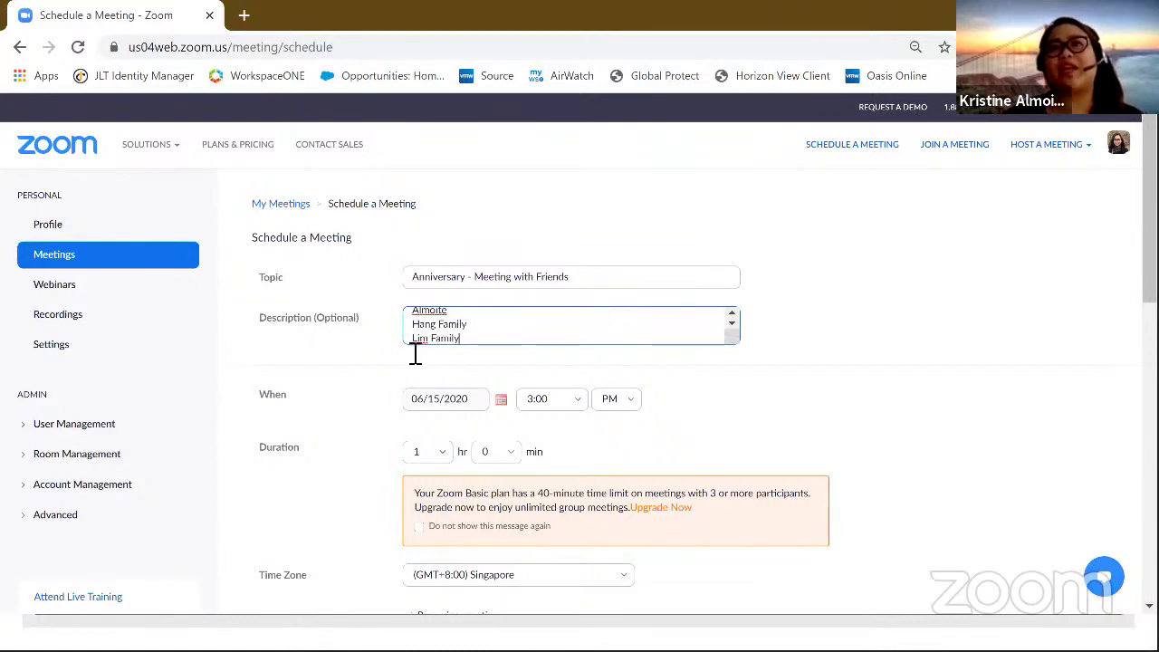
Step: Set the meeting date to 06/19/2020 with a 7:00 PM start time
left_click(503, 401)
left_click(505, 402)
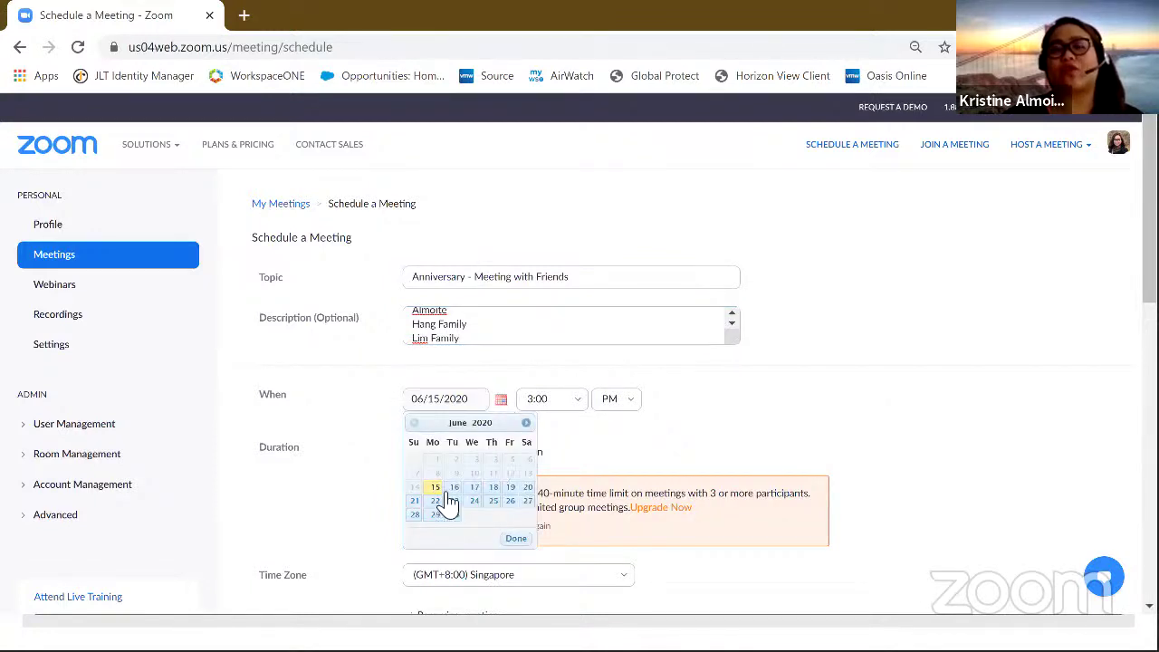
left_click(512, 488)
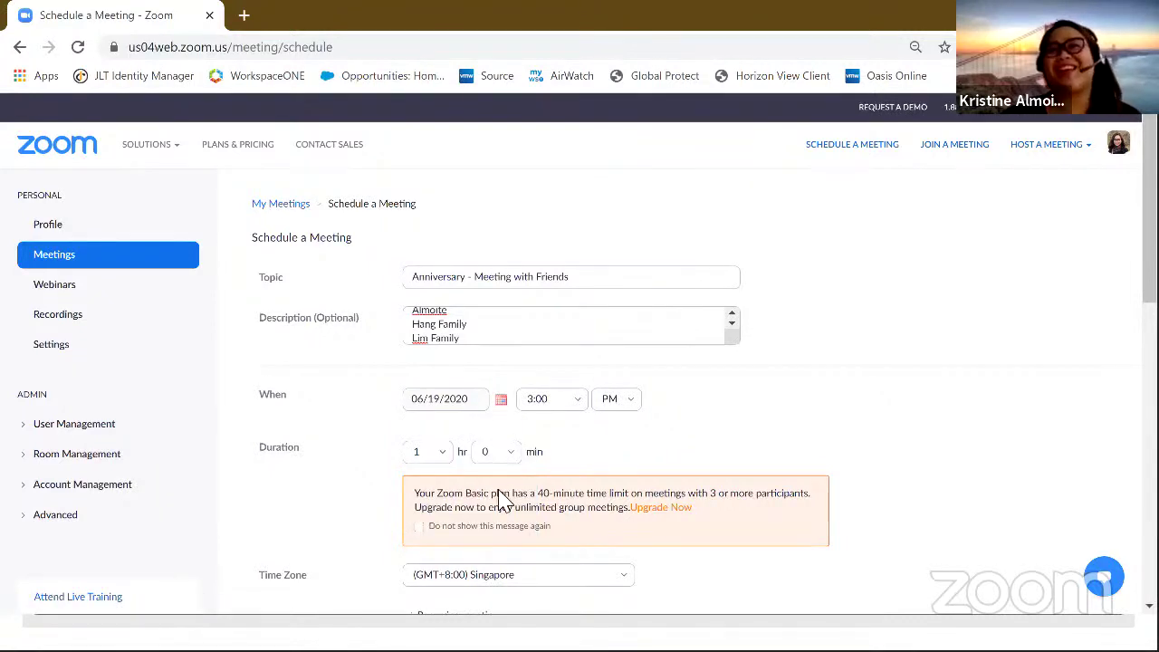
left_click(578, 401)
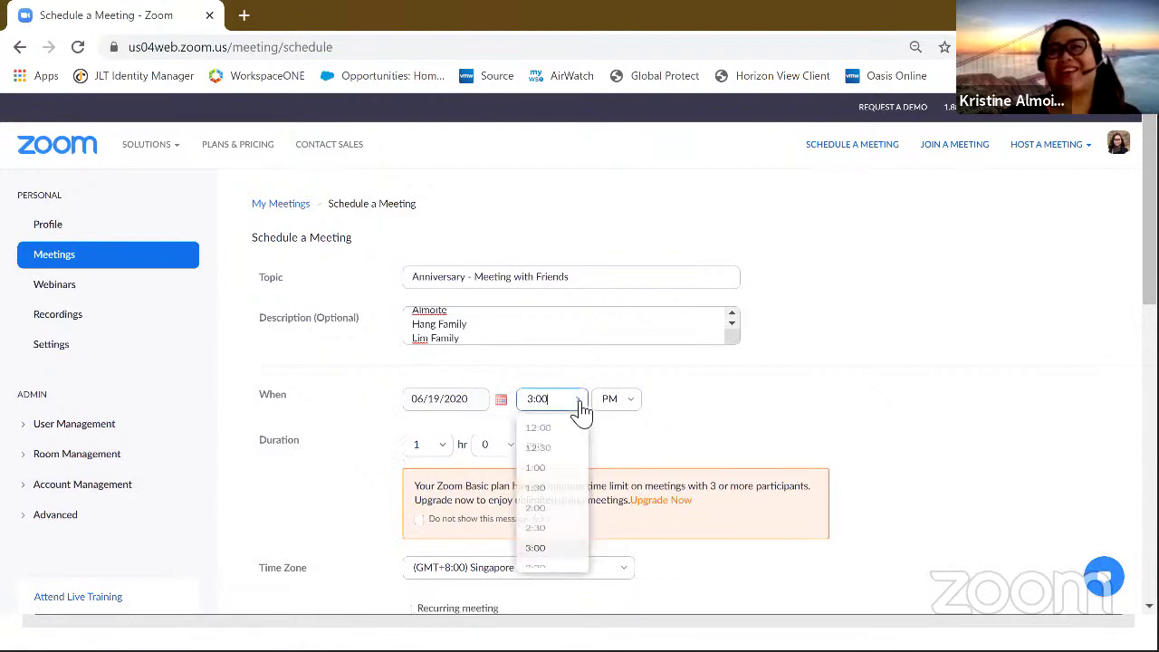
scroll(561, 571, "down", 2)
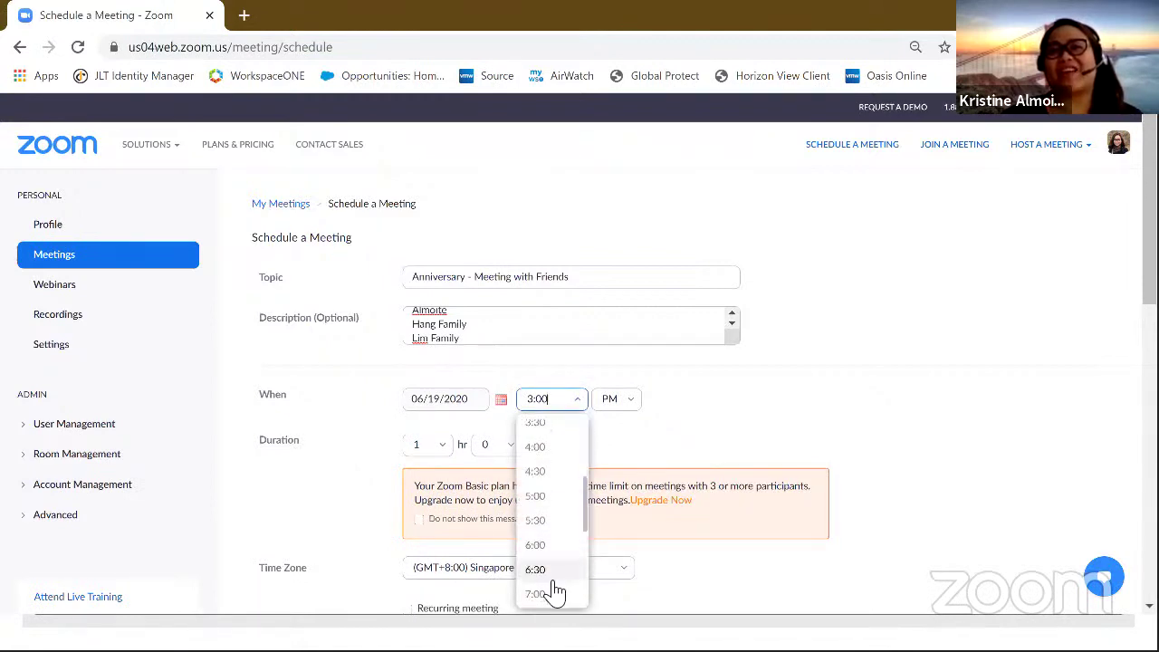
left_click(554, 596)
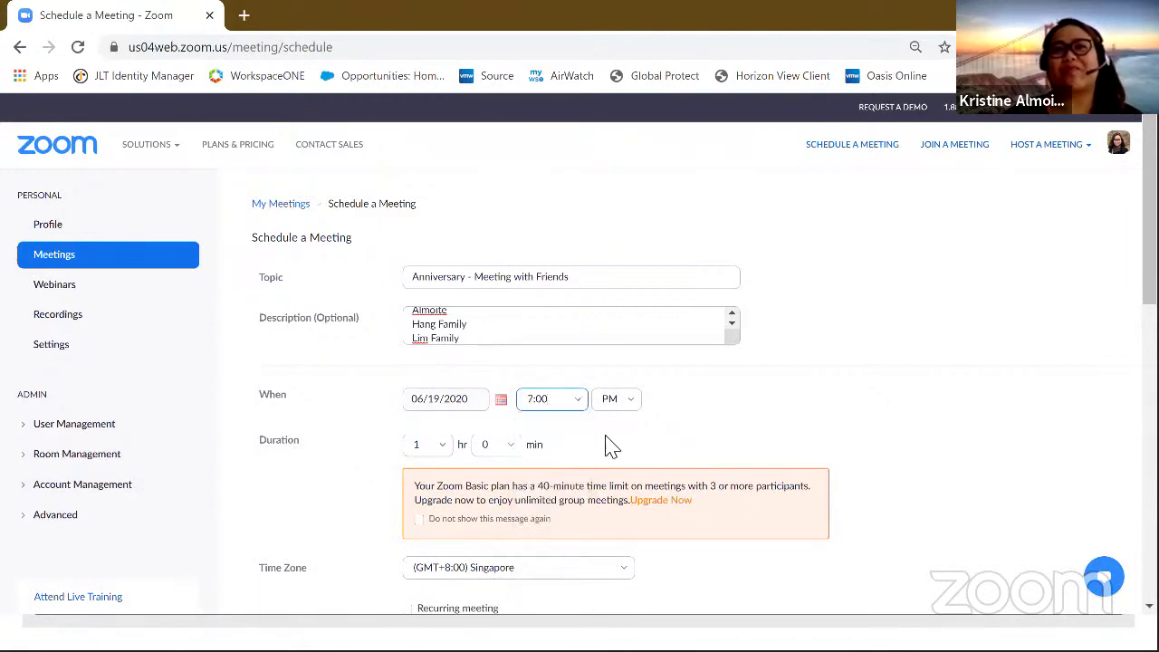
left_click(616, 443)
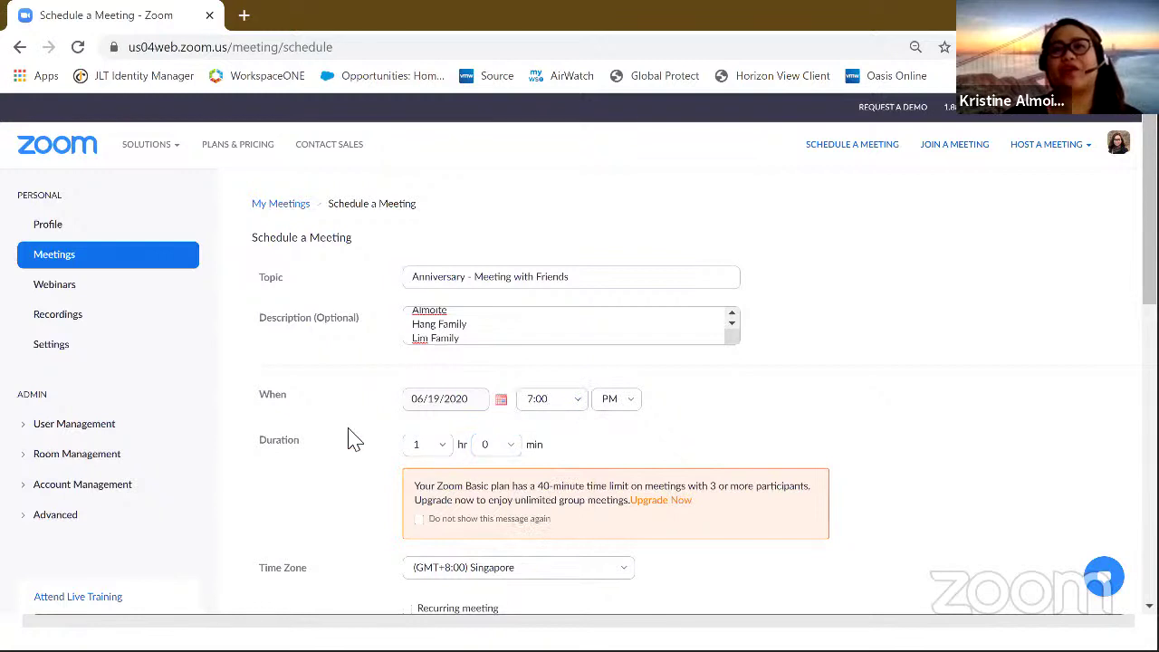
scroll(530, 357, "down", 1)
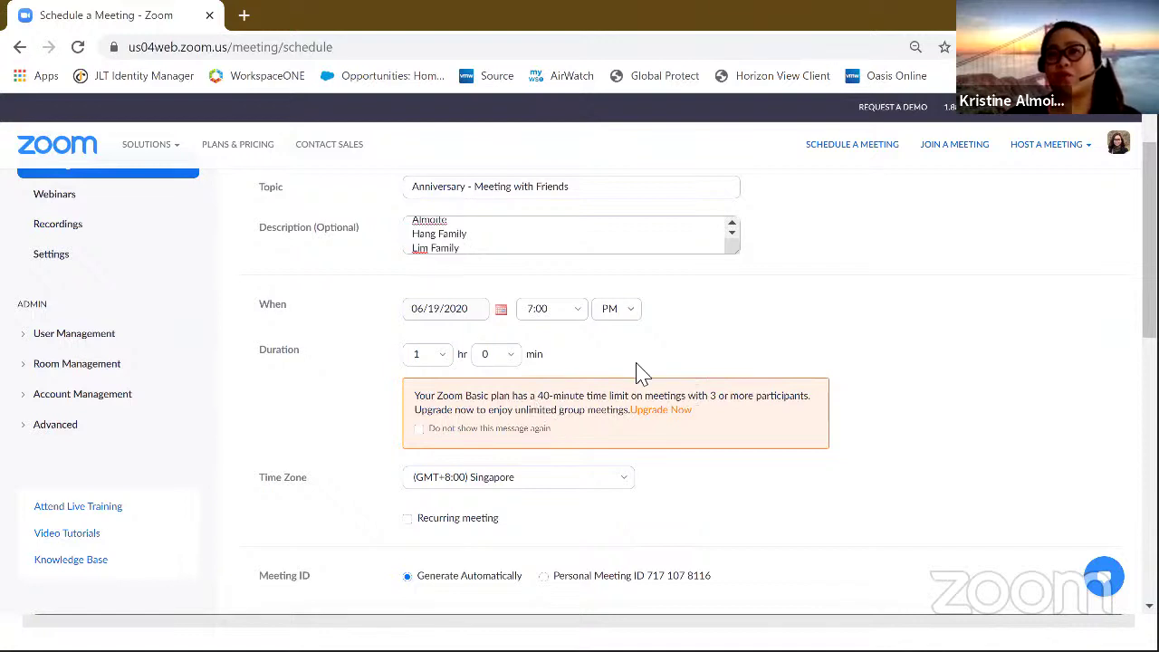
Step: Set the meeting duration to 0 hr 30 min
left_click(516, 358)
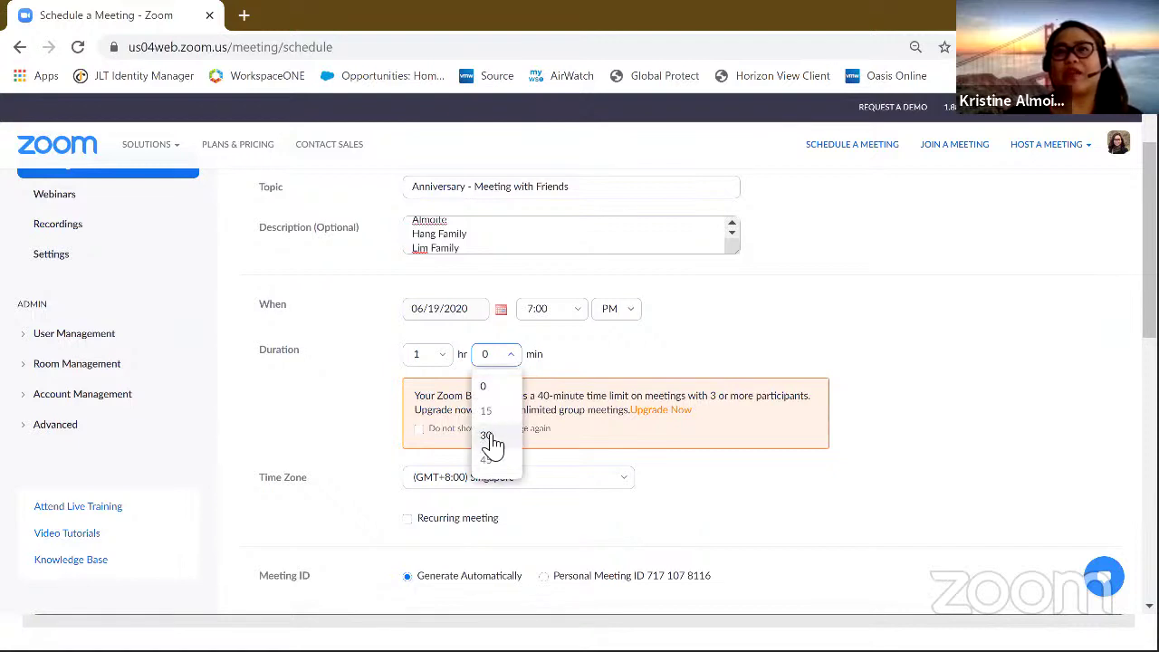
left_click(489, 439)
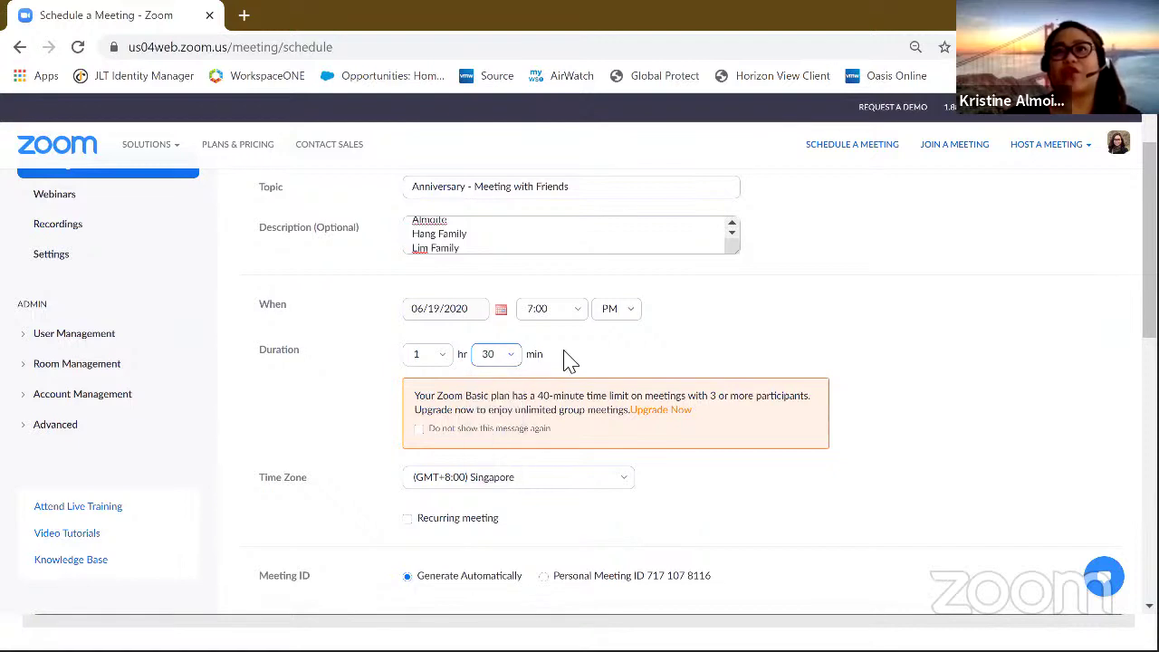
left_click(438, 364)
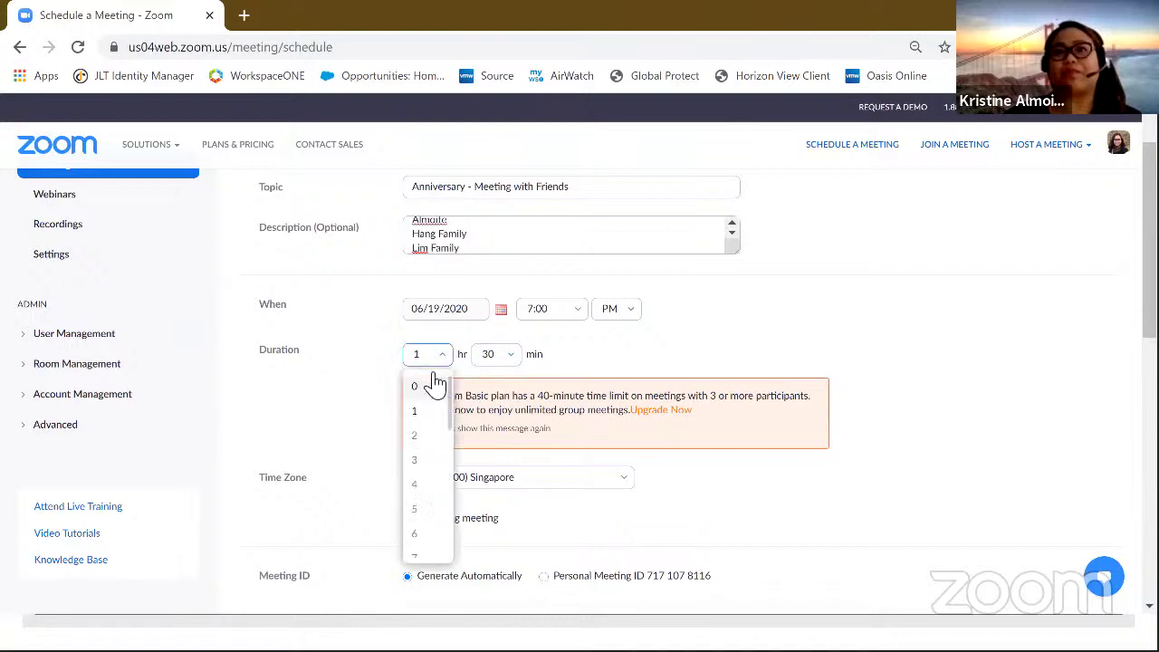
left_click(429, 388)
scroll(690, 331, "down", 1)
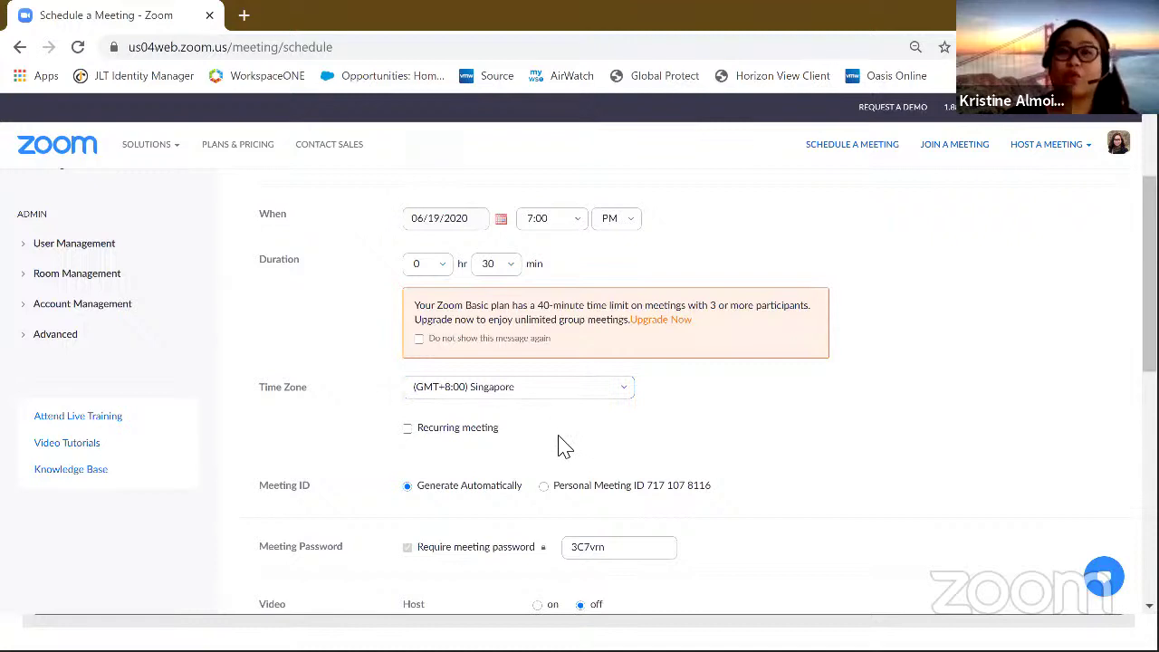
scroll(632, 445, "down", 1)
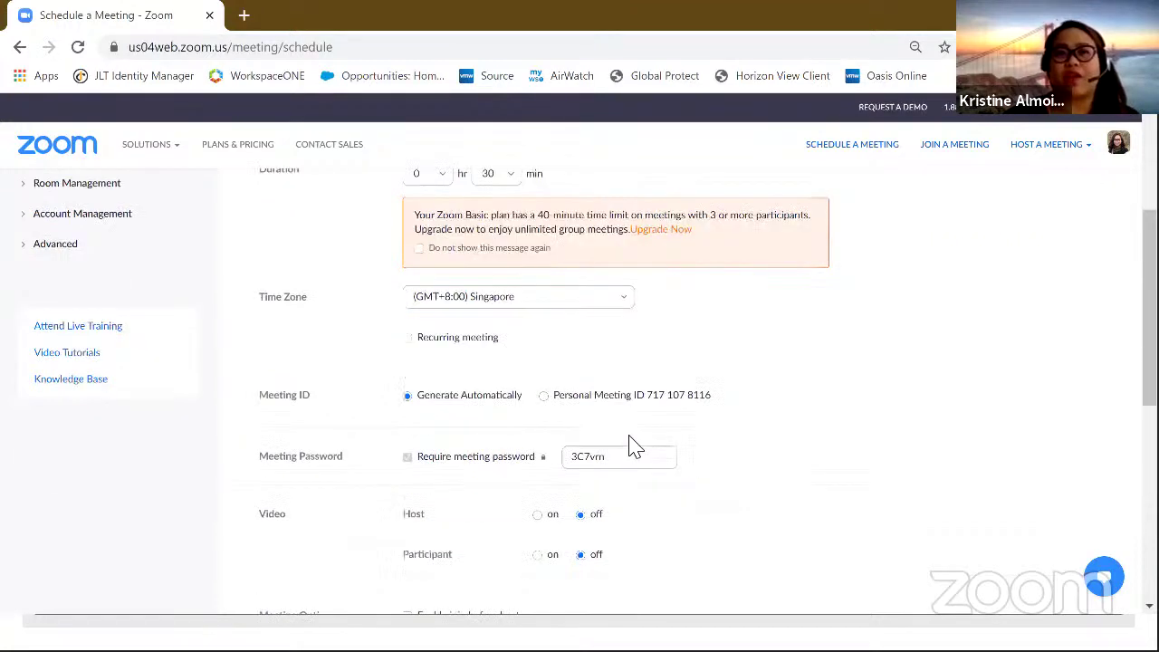
left_click(407, 340)
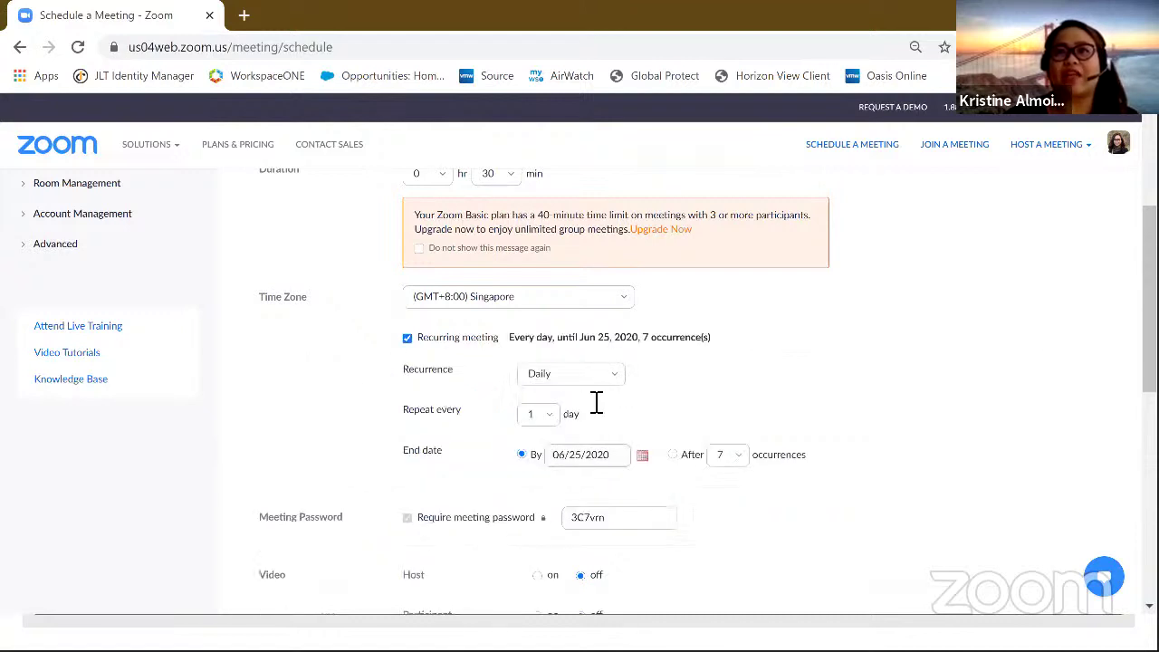
left_click(594, 376)
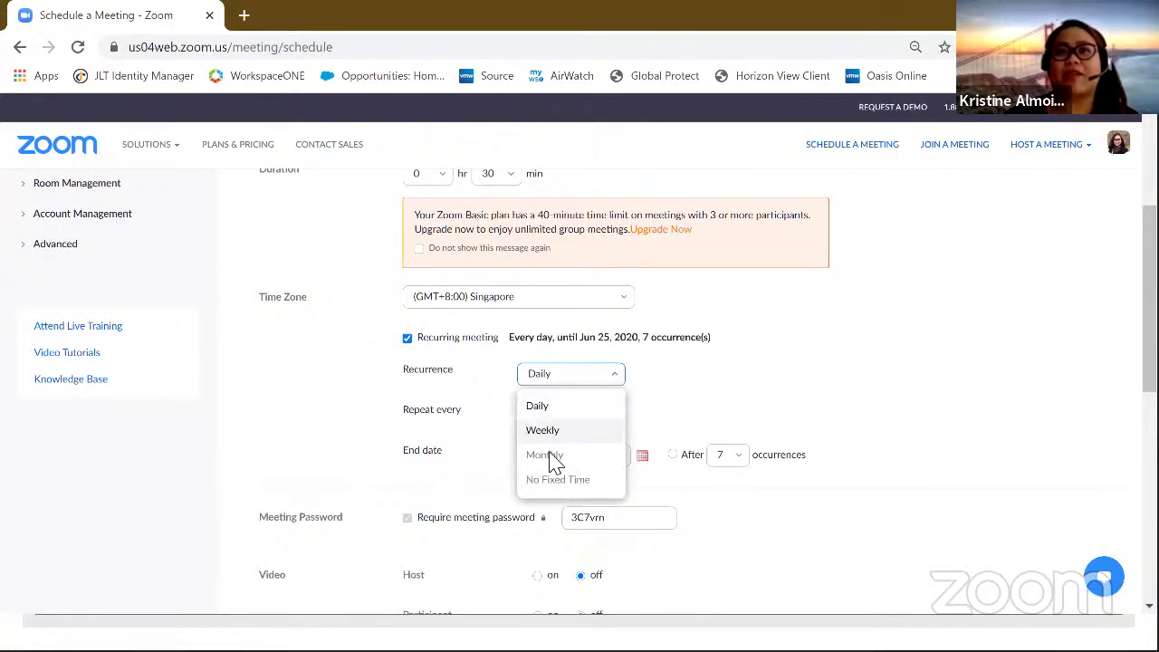
left_click(432, 355)
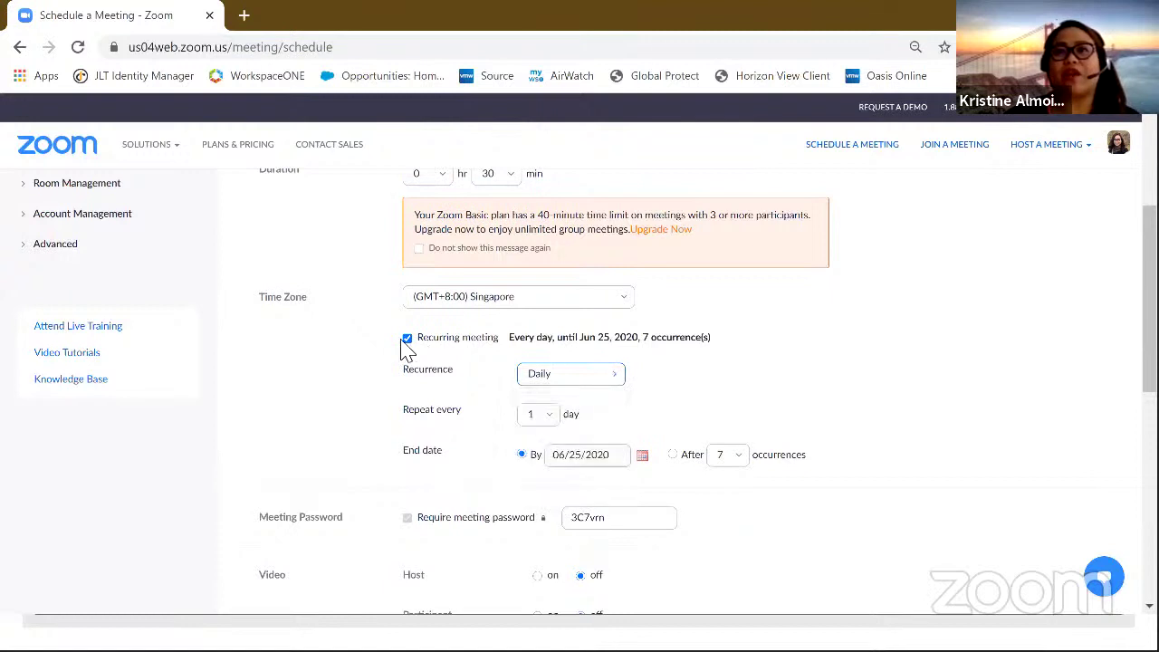
left_click(408, 340)
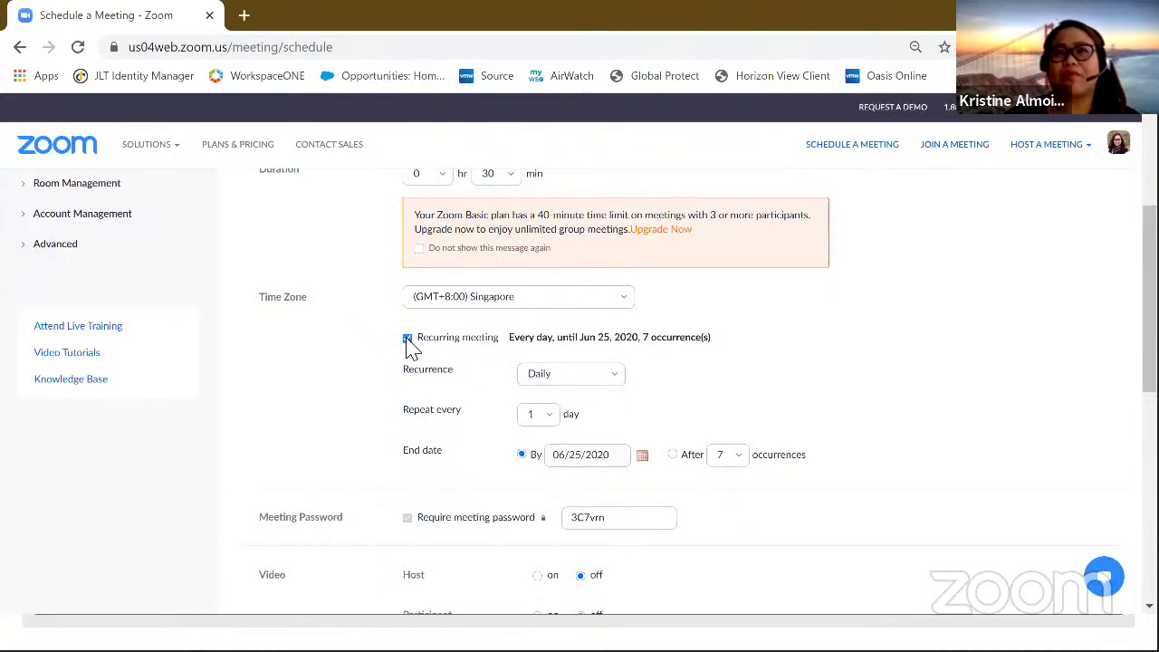
left_click(407, 341)
scroll(380, 363, "down", 1)
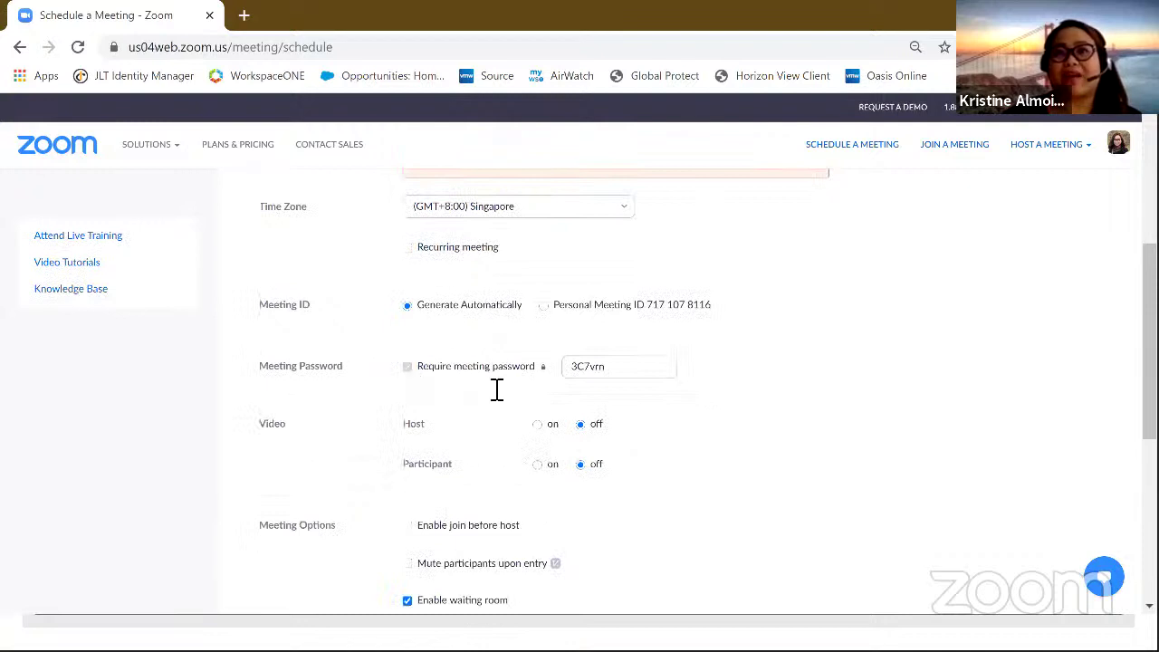
Step: Replace the meeting password with a new numeric one, leaving host and participant video off
double_click(616, 369)
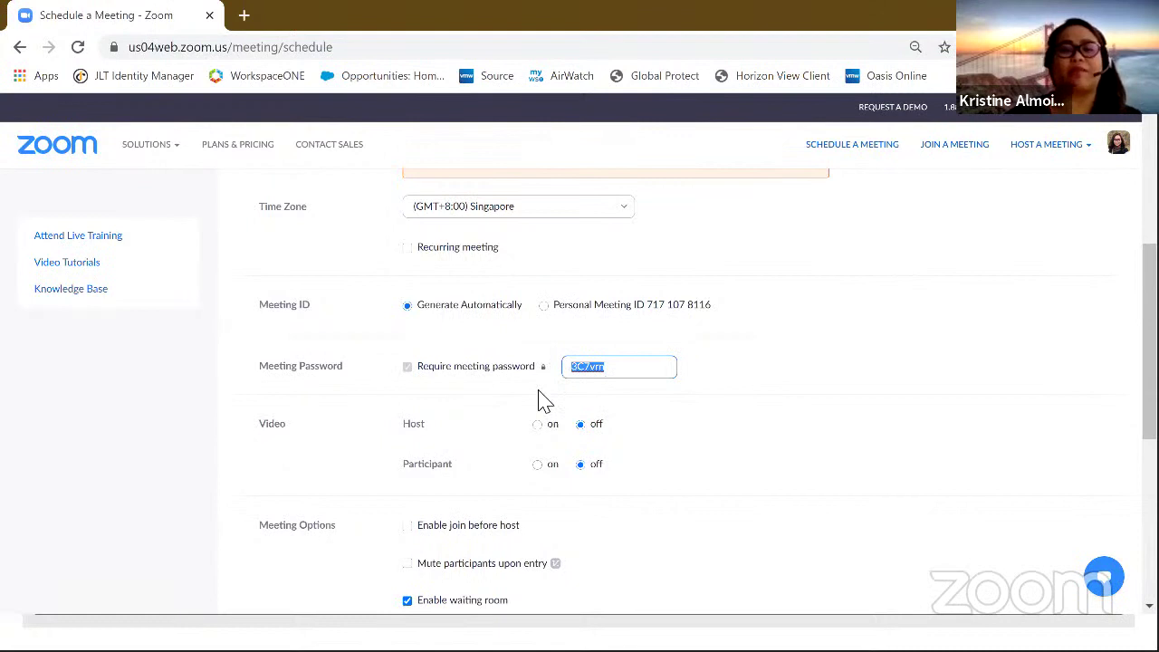
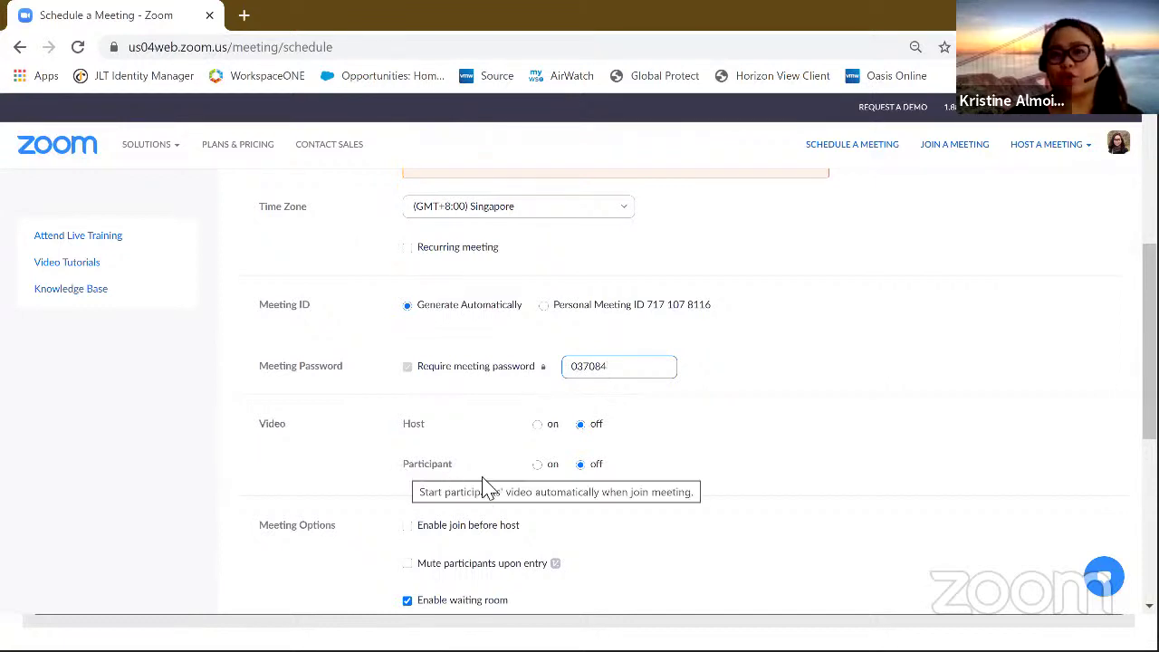
left_click(538, 424)
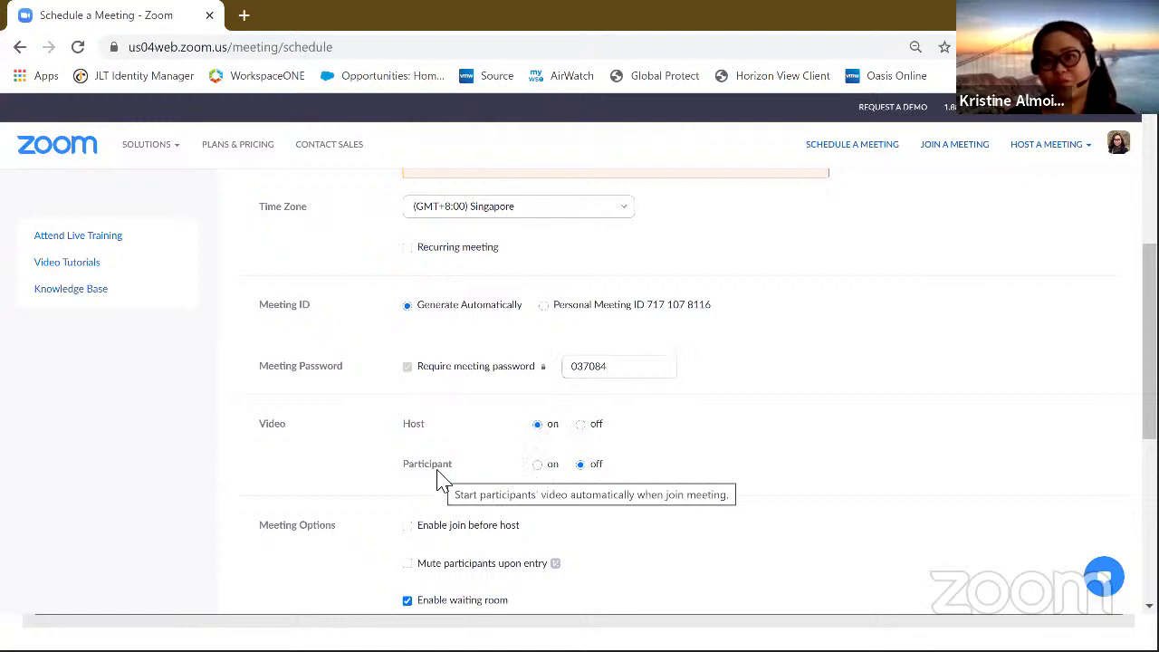
left_click(538, 464)
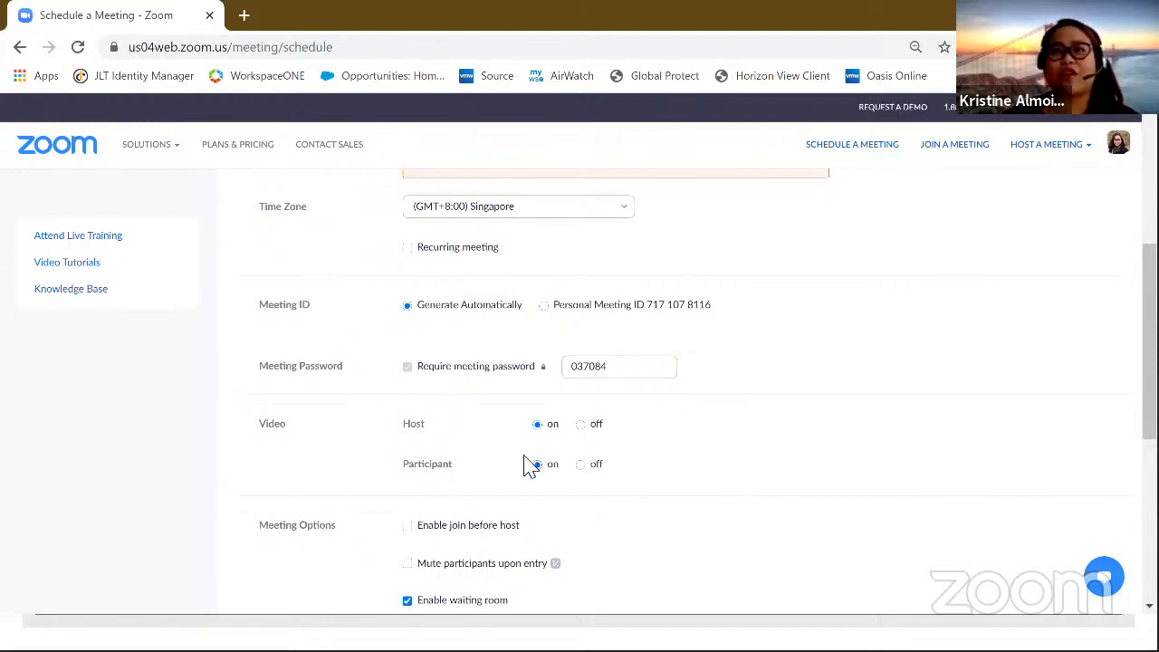
left_click(581, 426)
left_click(582, 466)
Step: Untick join before host, mute on entry, waiting room and automatic local recording
scroll(657, 478, "down", 2)
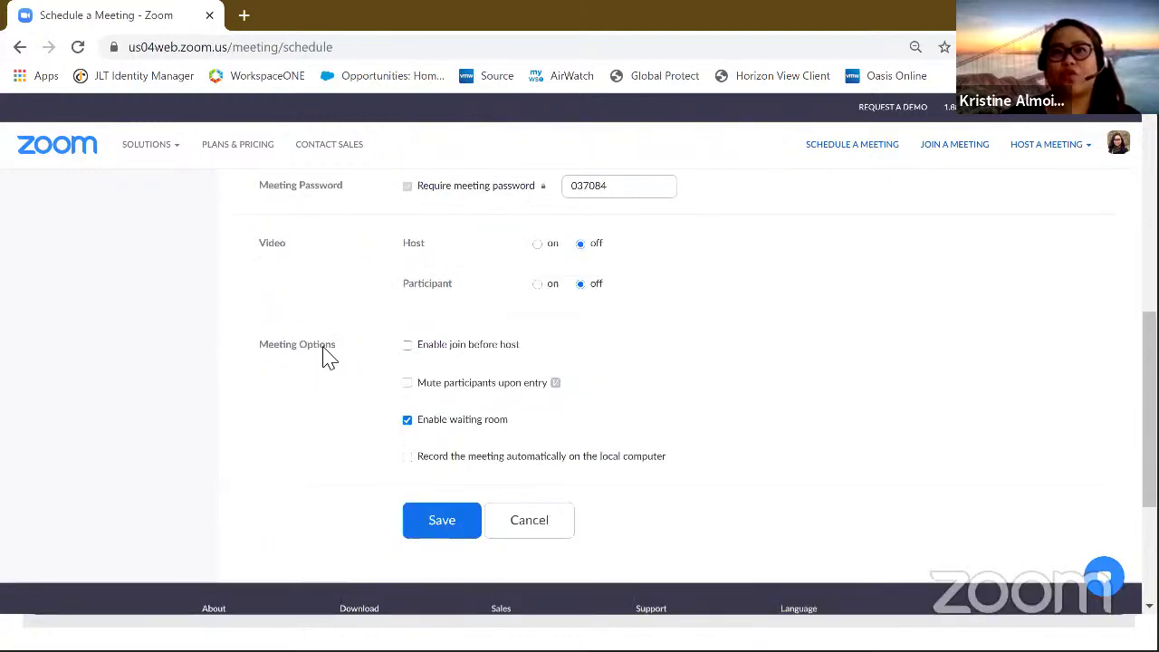
left_click(407, 346)
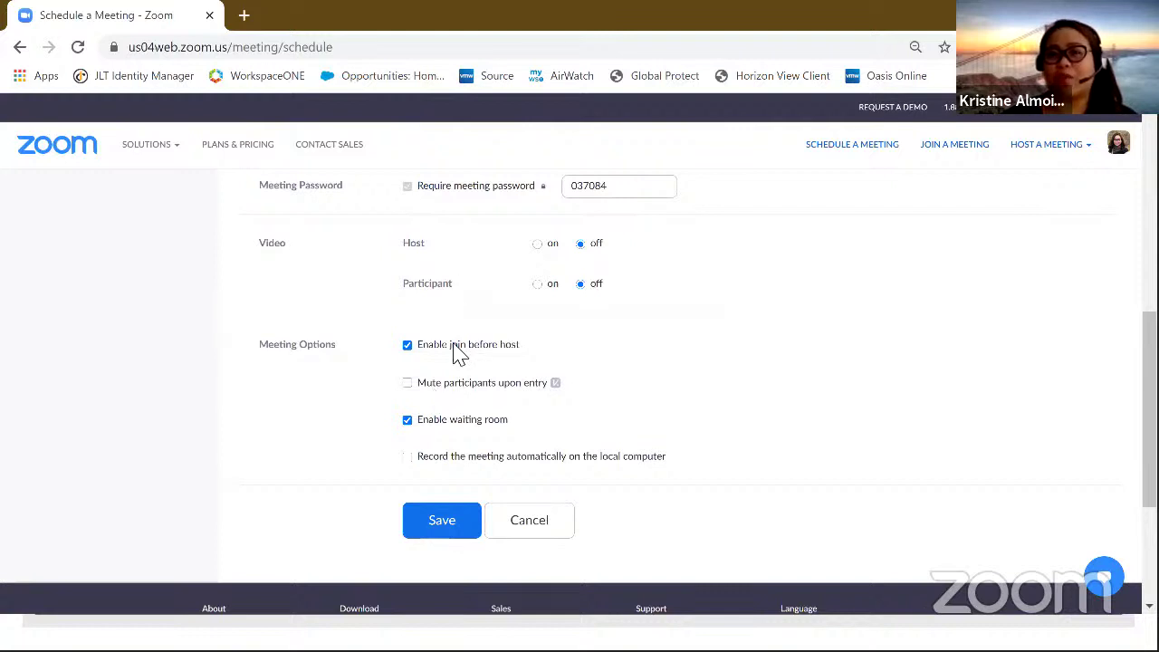
left_click(407, 384)
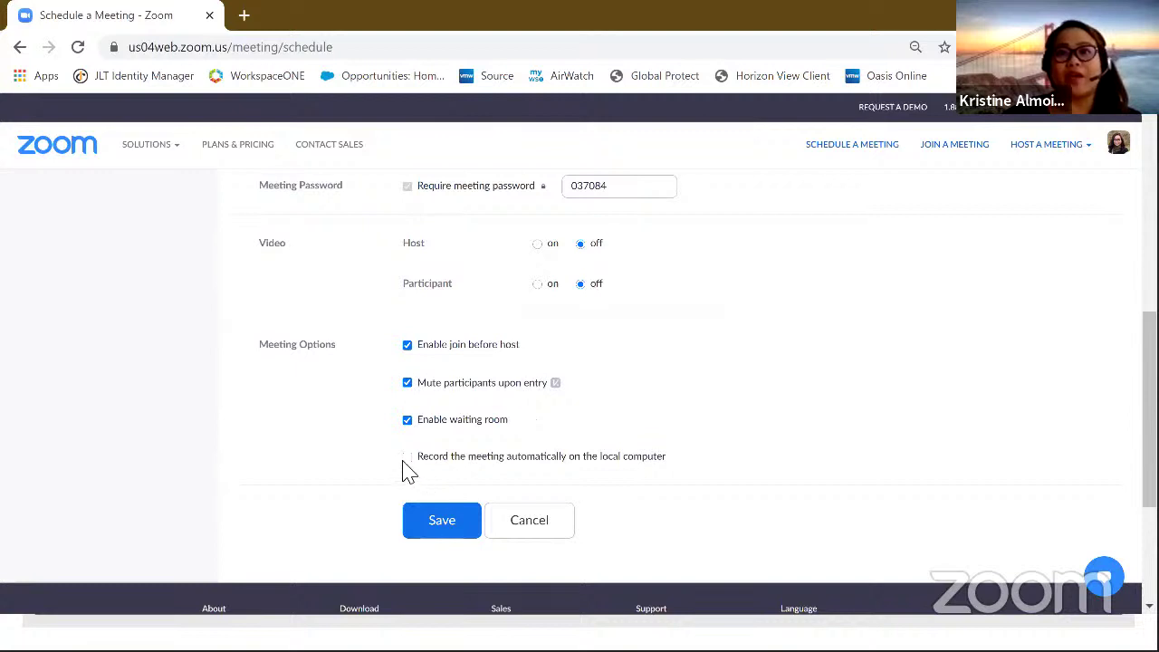
left_click(507, 458)
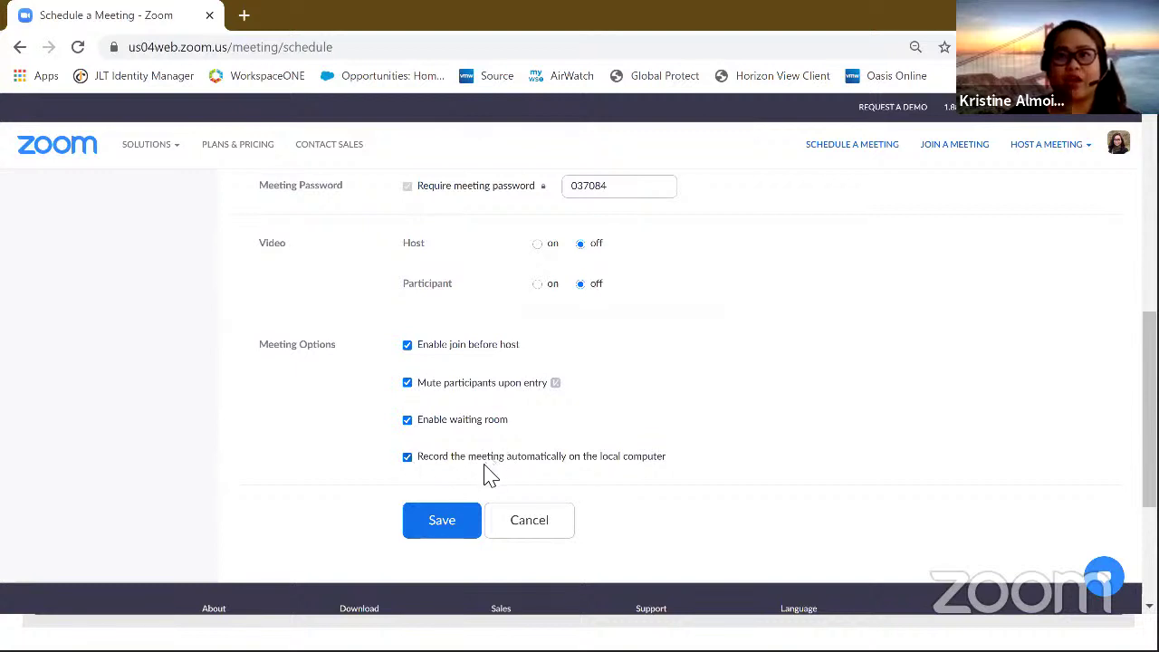
left_click(407, 457)
left_click(406, 420)
left_click(407, 383)
left_click(408, 345)
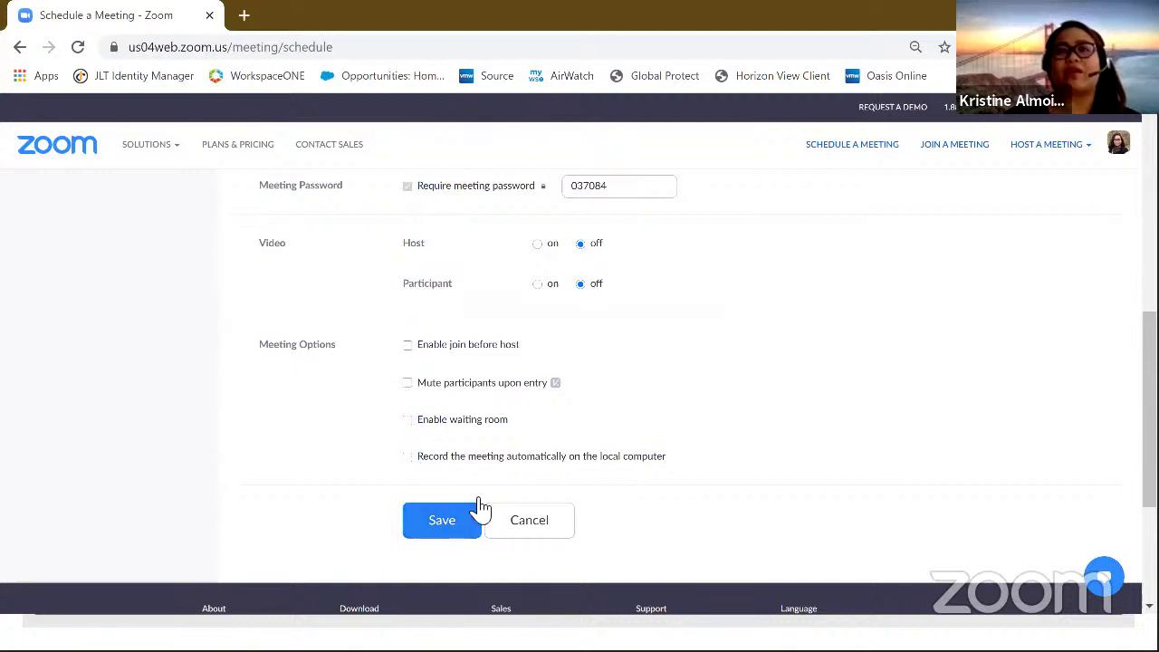
Step: Save the Anniversary - Meeting with Friends meeting, reveal its password and select the meeting ID
left_click(443, 527)
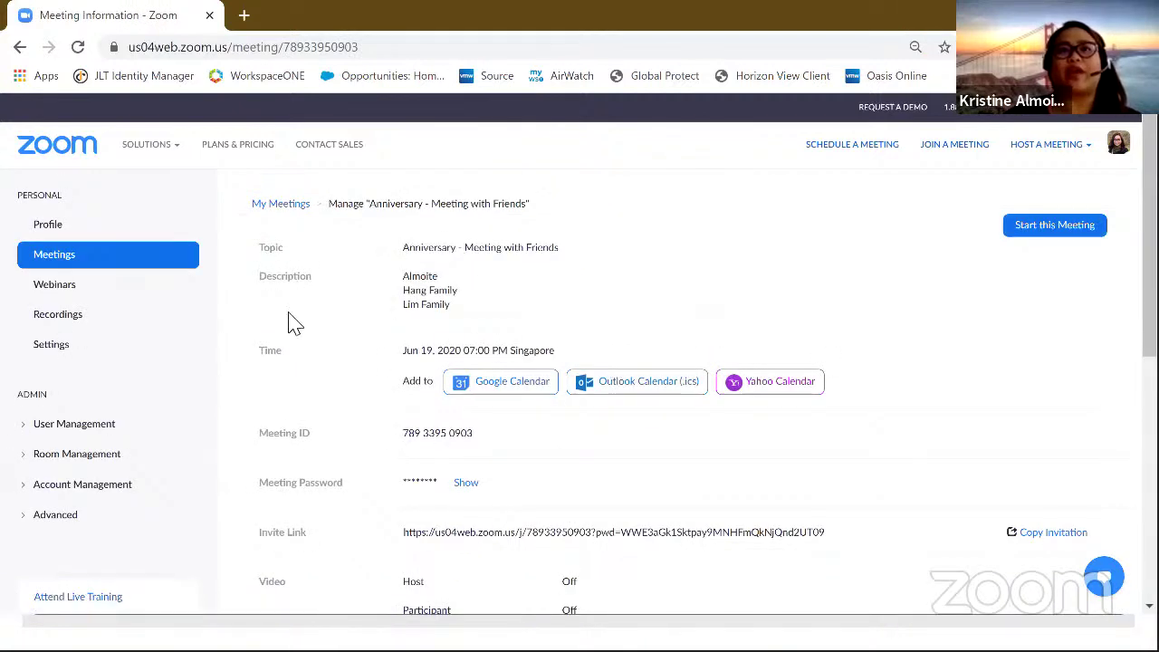
left_click(466, 485)
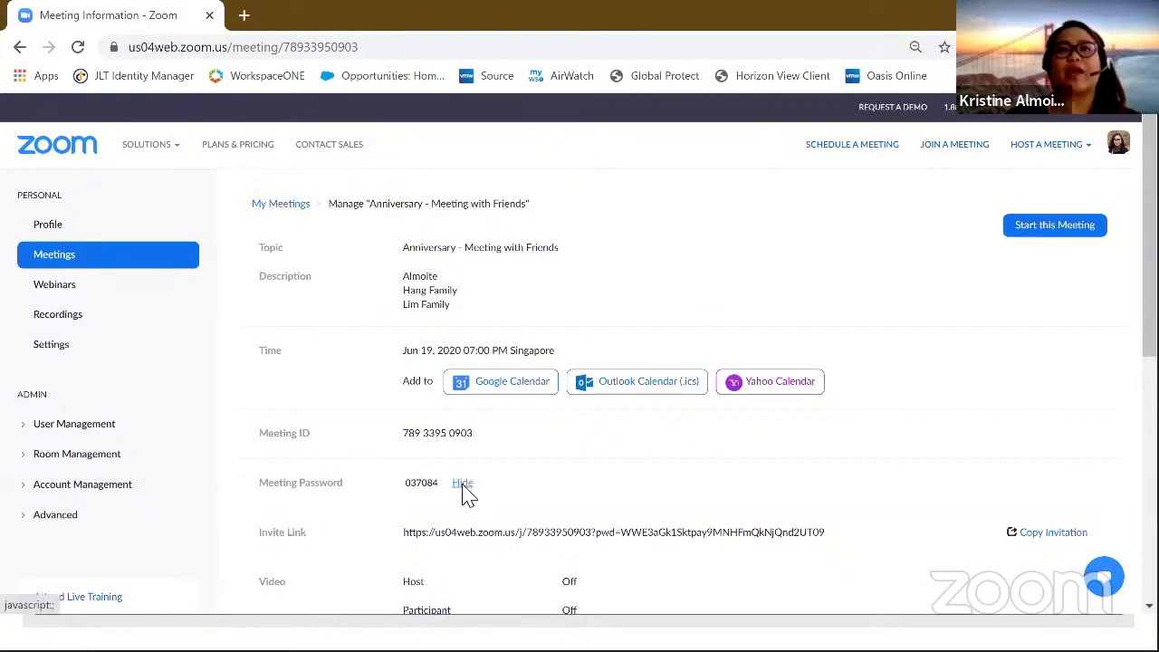
triple_click(400, 446)
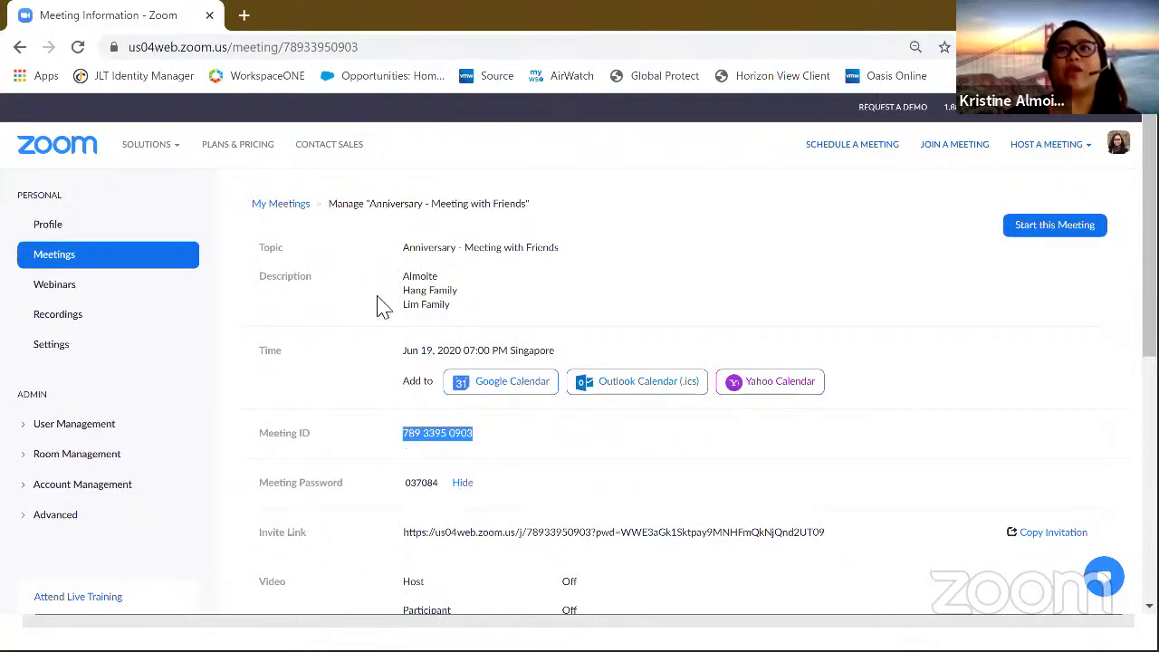
scroll(390, 326, "down", 2)
scroll(408, 384, "down", 2)
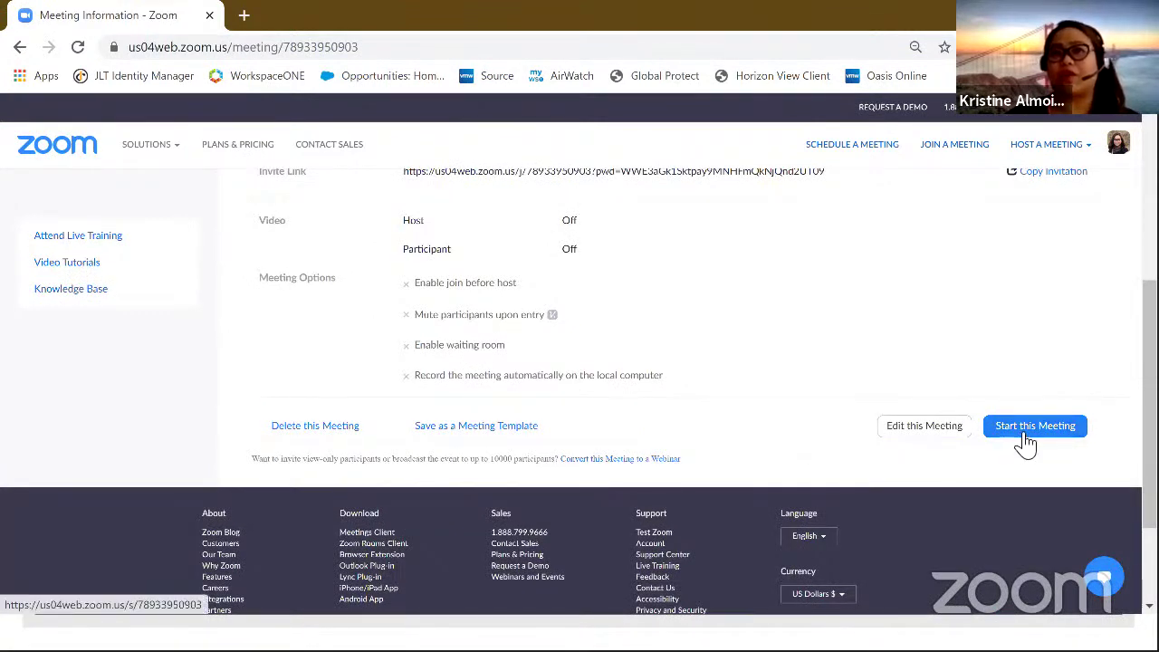
scroll(973, 492, "up", 4)
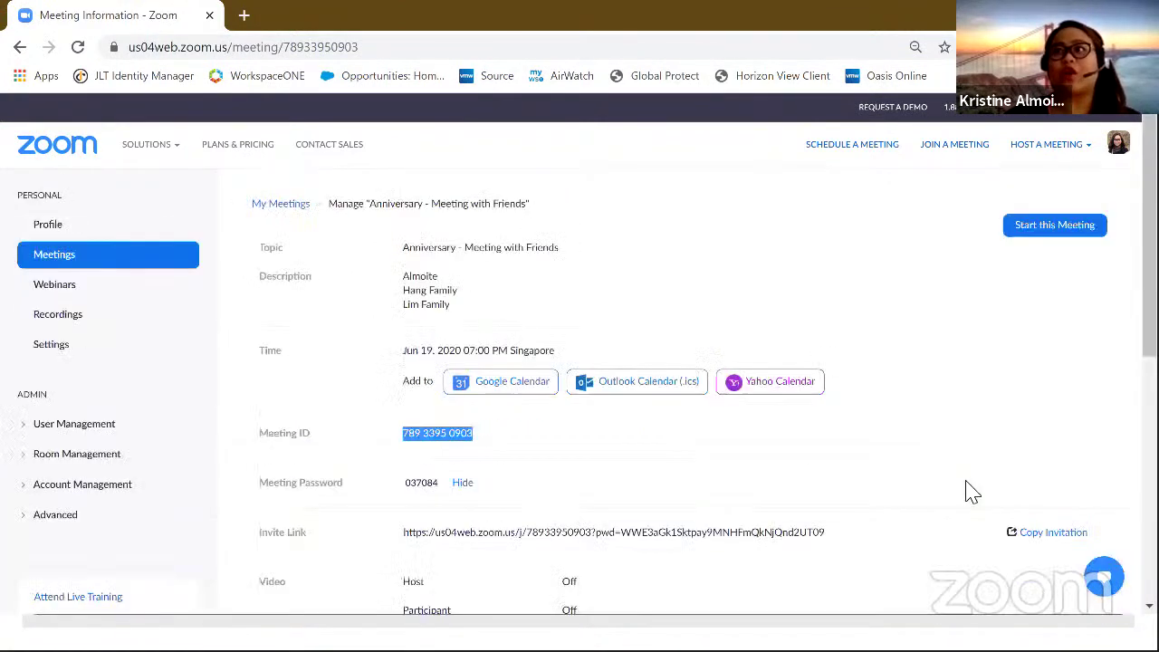
Step: Copy the anniversary meeting's full invitation text to the clipboard and switch to WhatsApp
left_click(1021, 538)
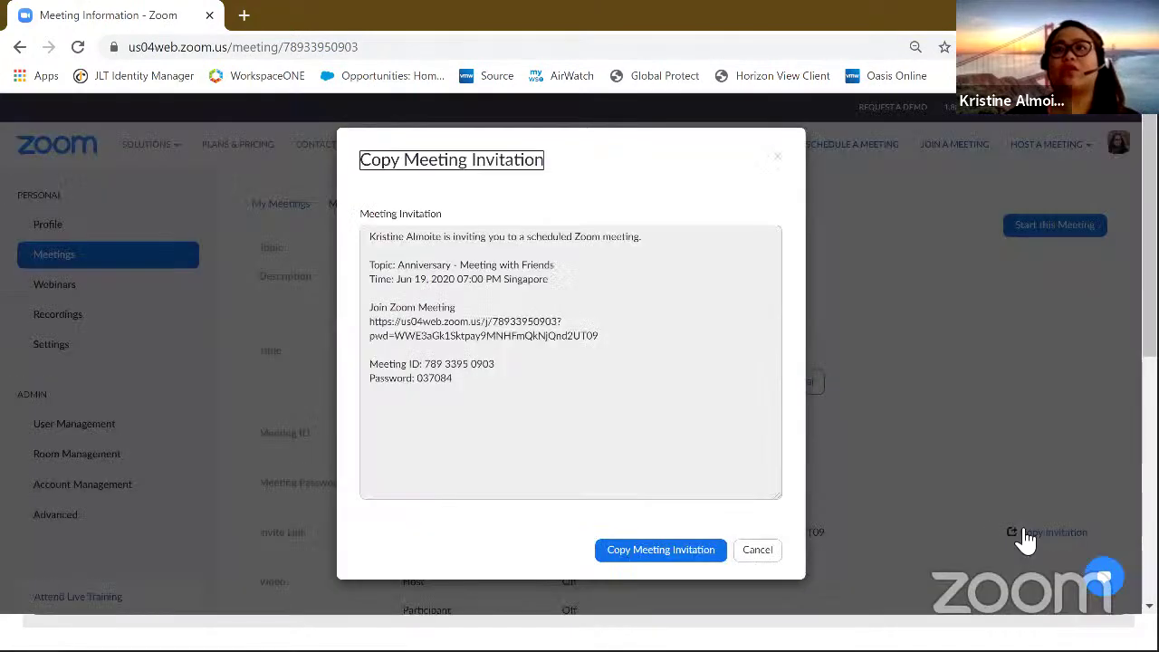
left_click(660, 550)
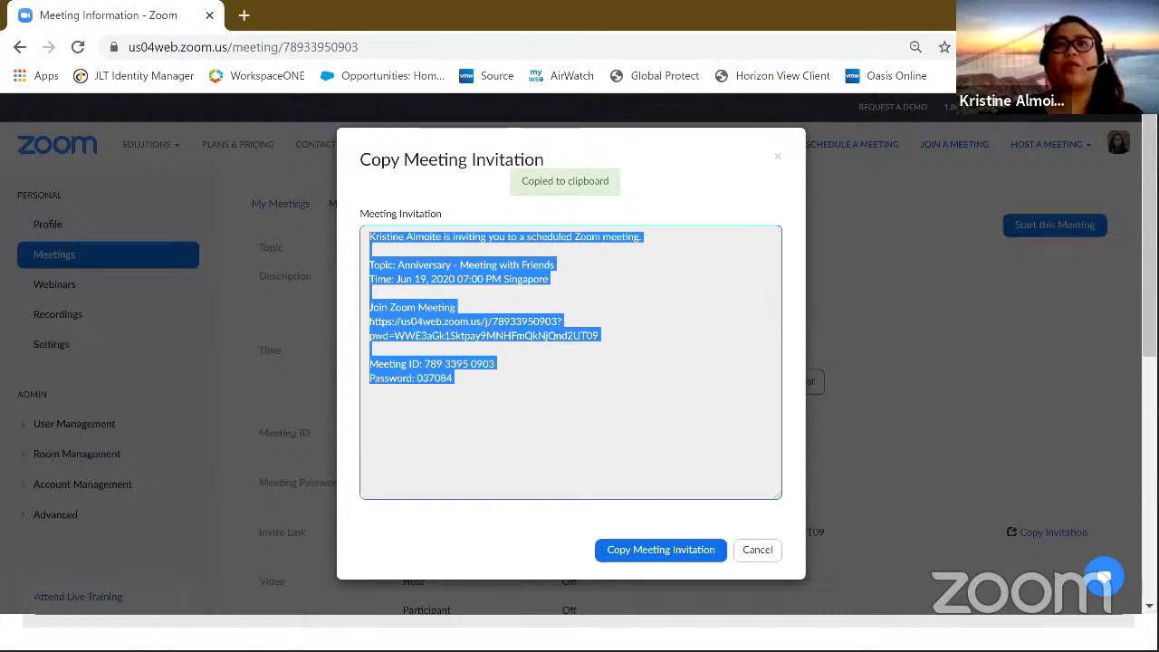
key("alt+Tab")
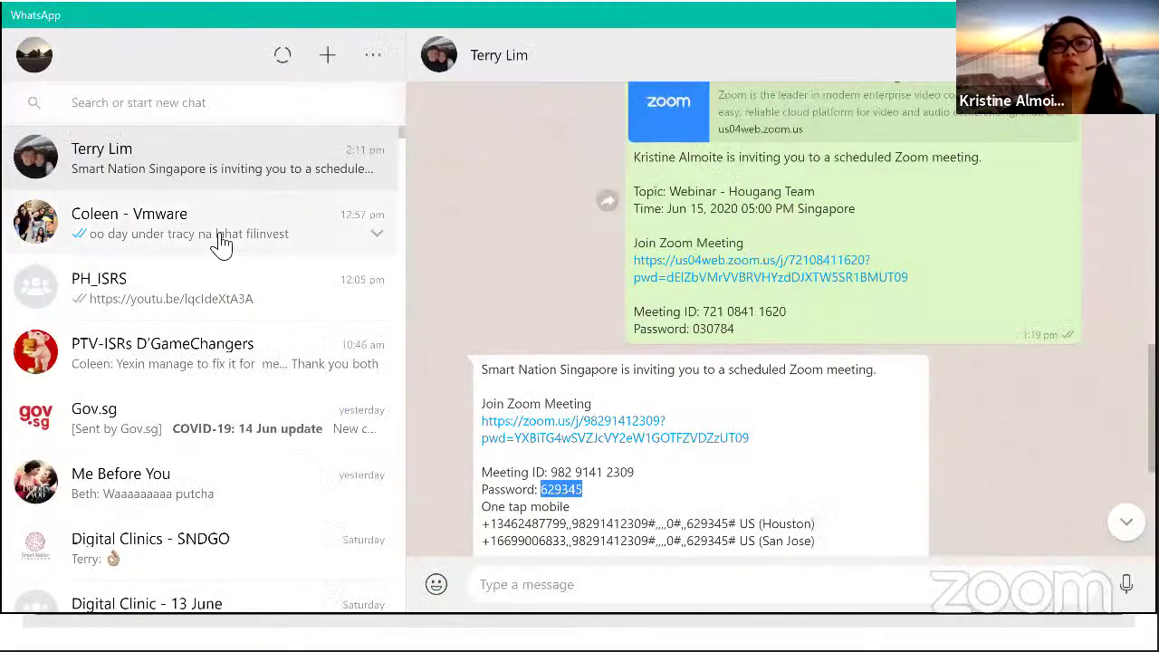
Step: Paste and send the Zoom invitation in the contact's WhatsApp chat
left_click(222, 242)
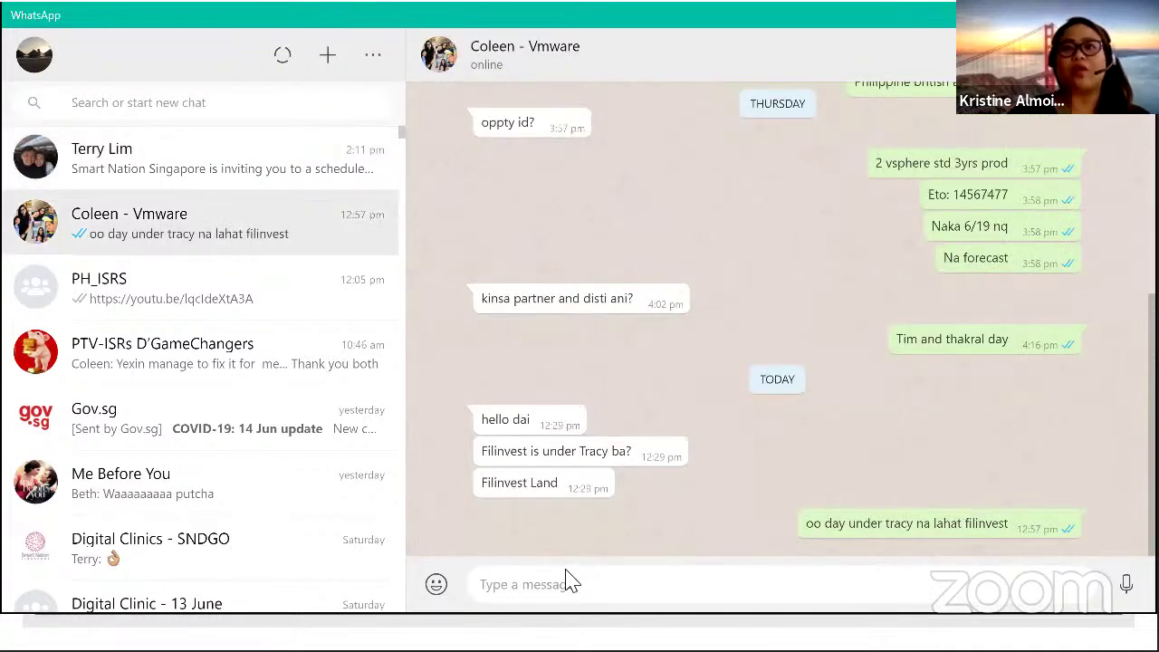
key("ctrl+v")
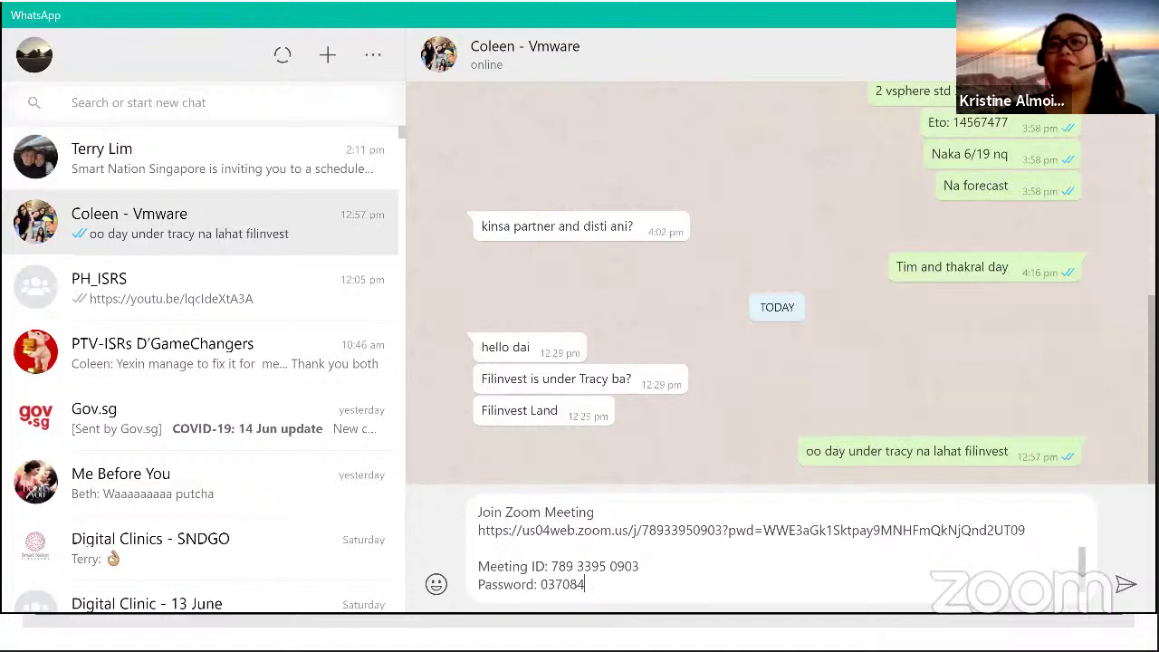
left_click(1125, 584)
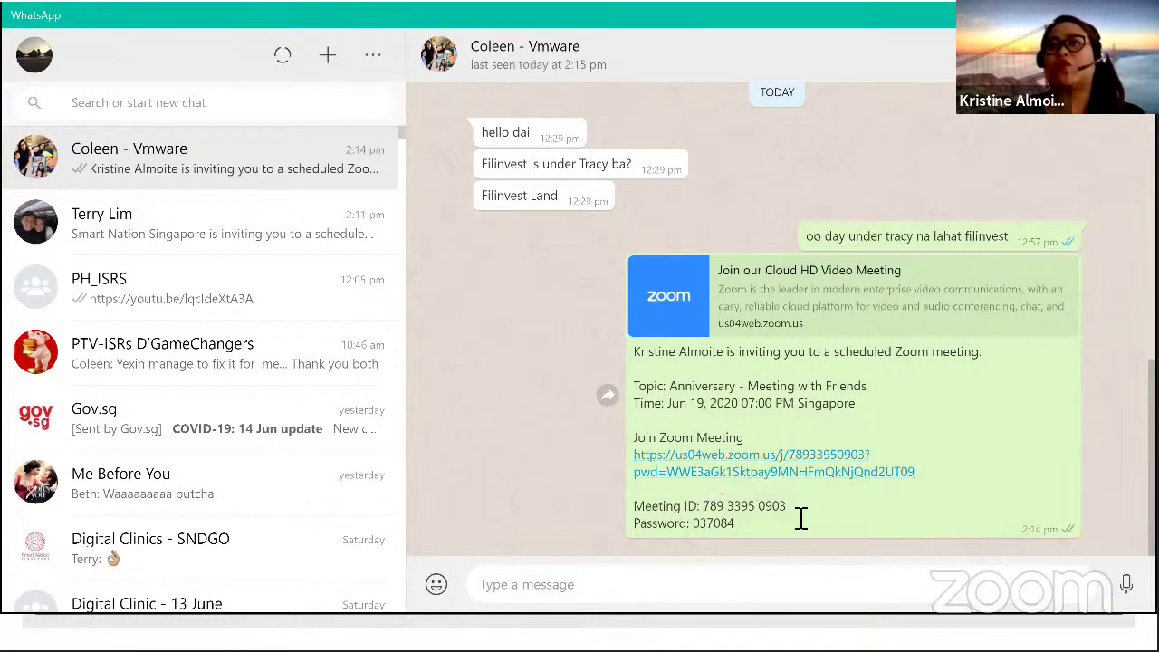
Step: Select the meeting ID in the sent message, then return to Zoom in Chrome
left_click_drag(785, 507, 711, 518)
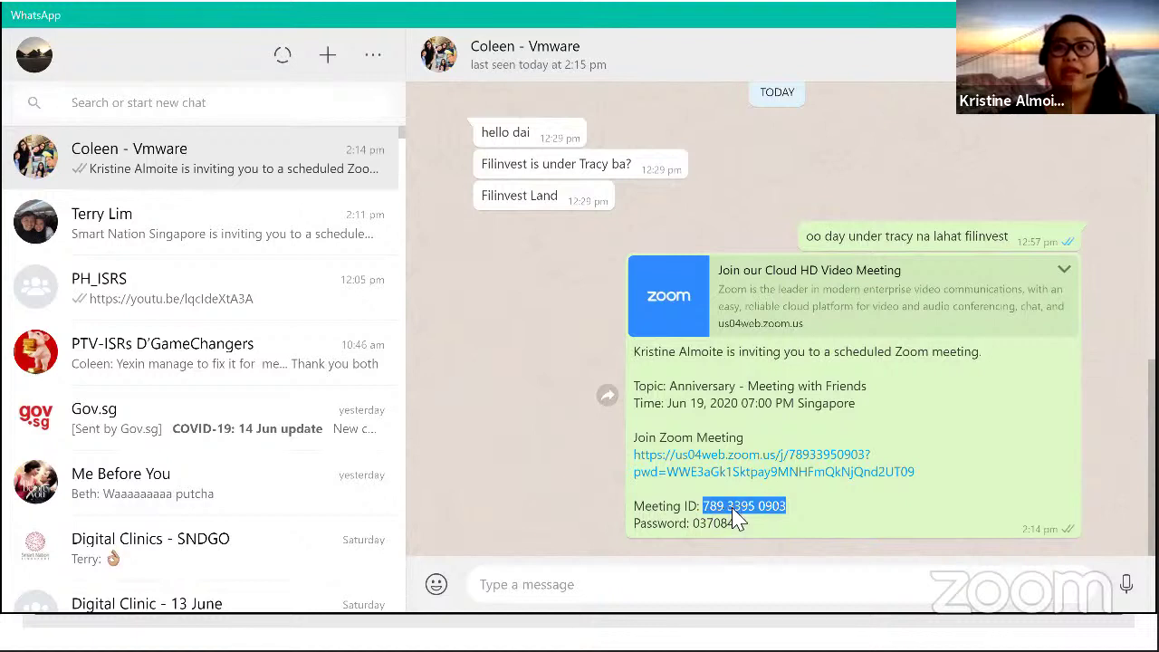
right_click(742, 516)
left_click(692, 529)
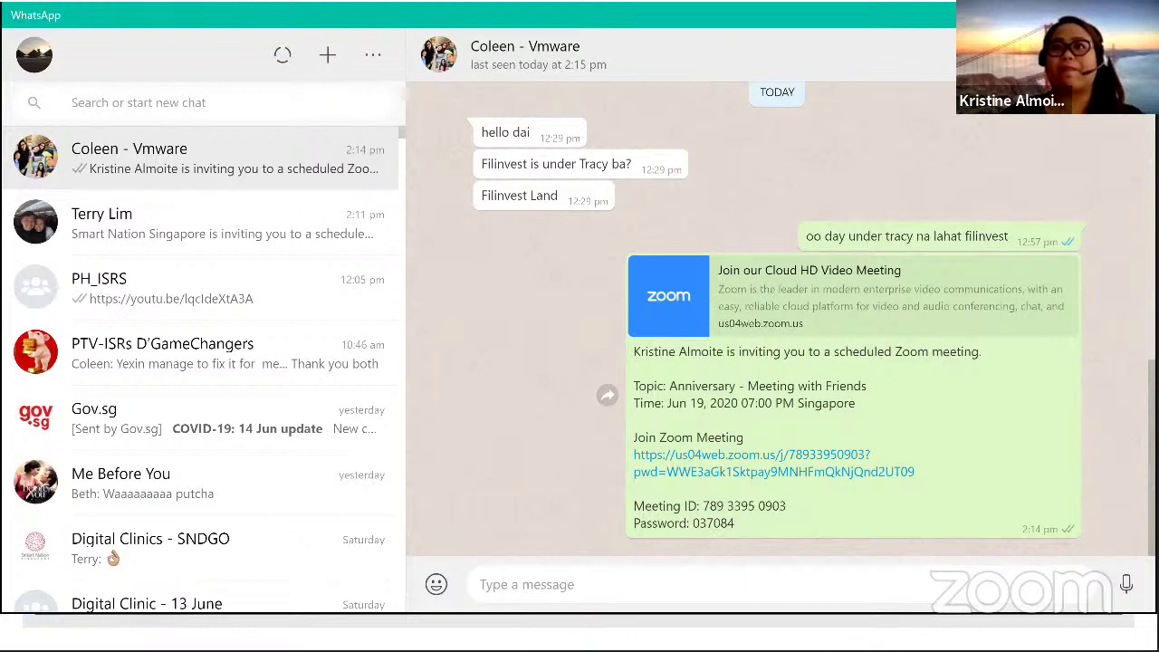
key("alt+Tab")
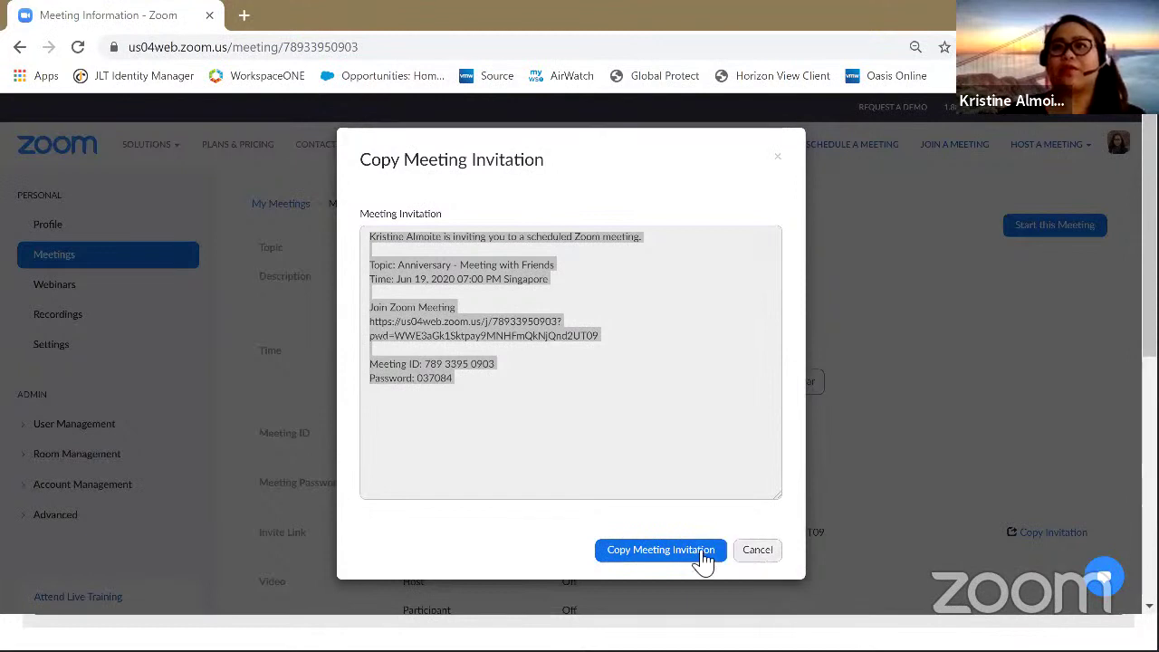
Step: Close the Copy Meeting Invitation dialog and show the Host a Meeting choices
left_click(962, 202)
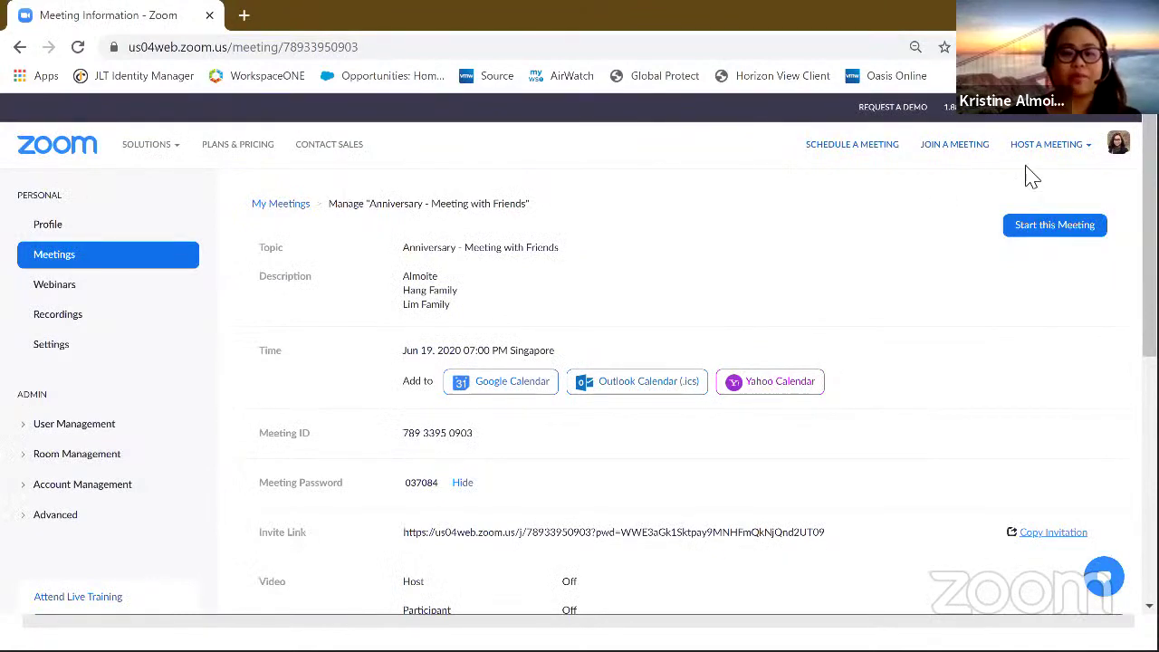
mouse_move(1060, 152)
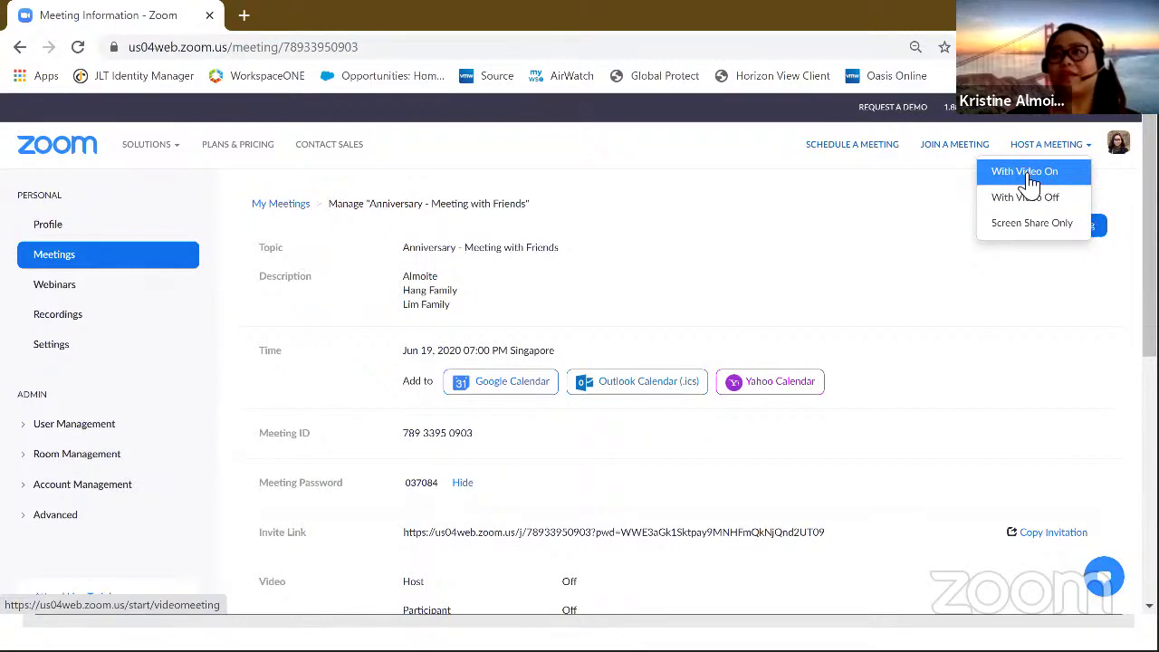
Step: Host an instant meeting with video on, joining from the browser instead of the app
left_click(1029, 181)
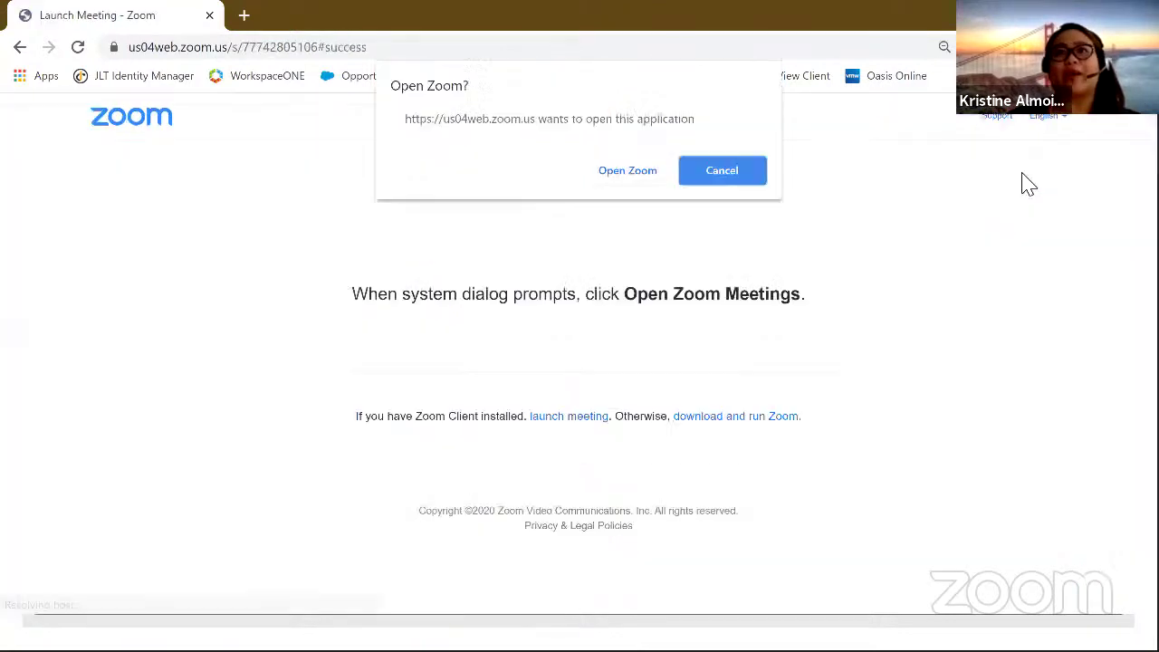
left_click(623, 173)
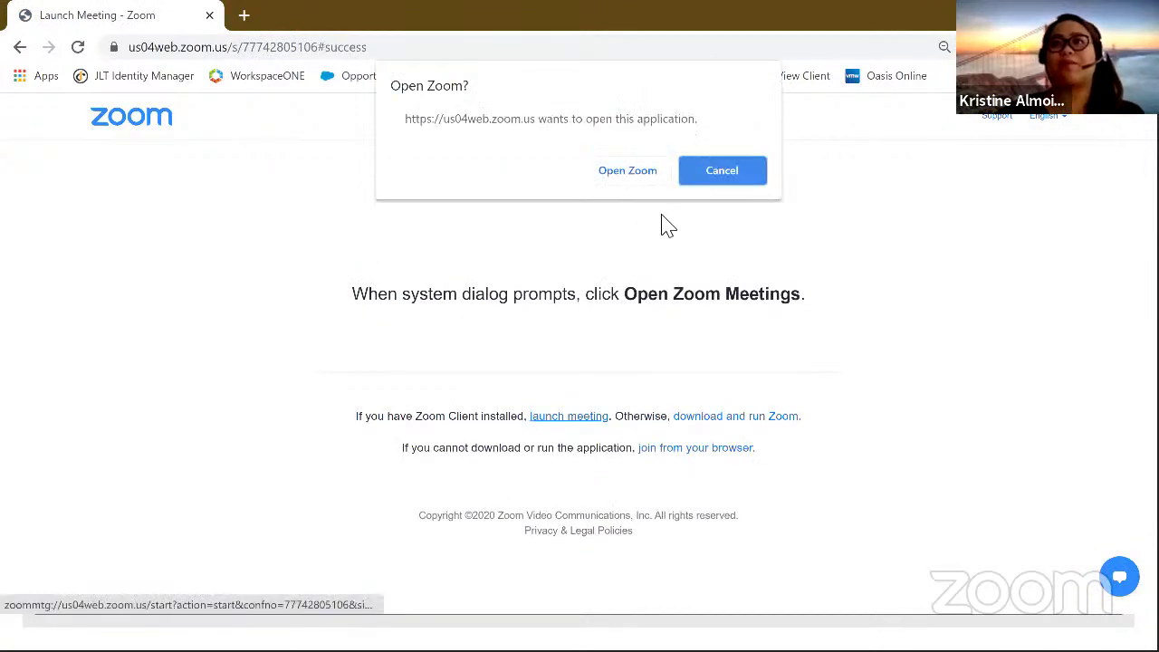
left_click(633, 172)
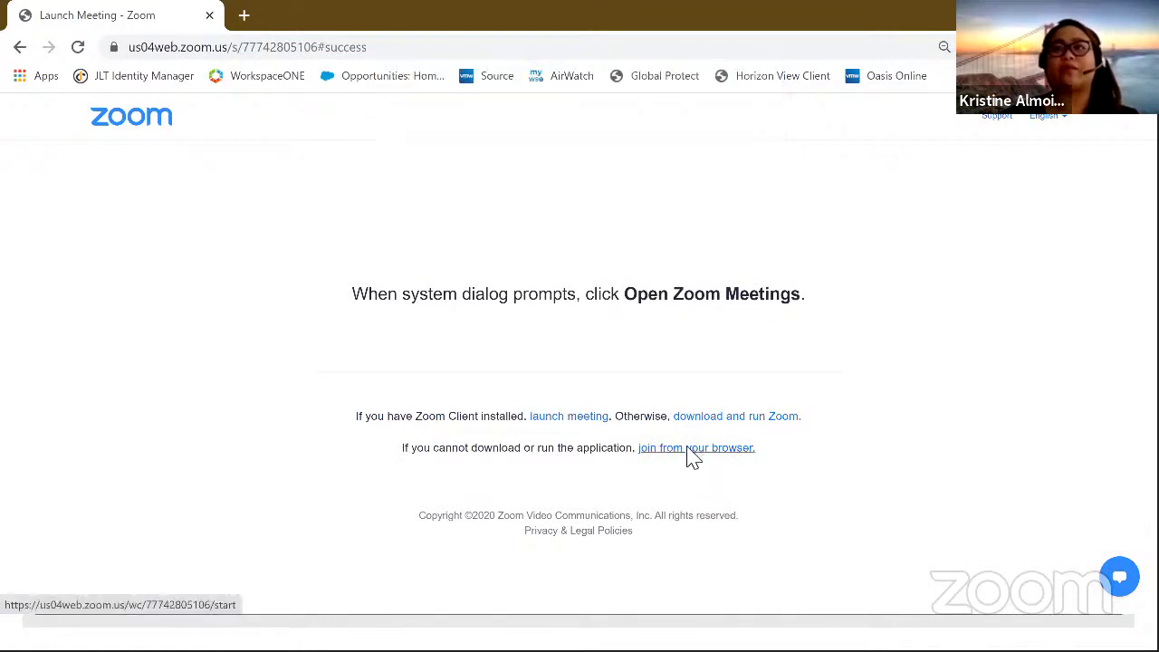
left_click(690, 451)
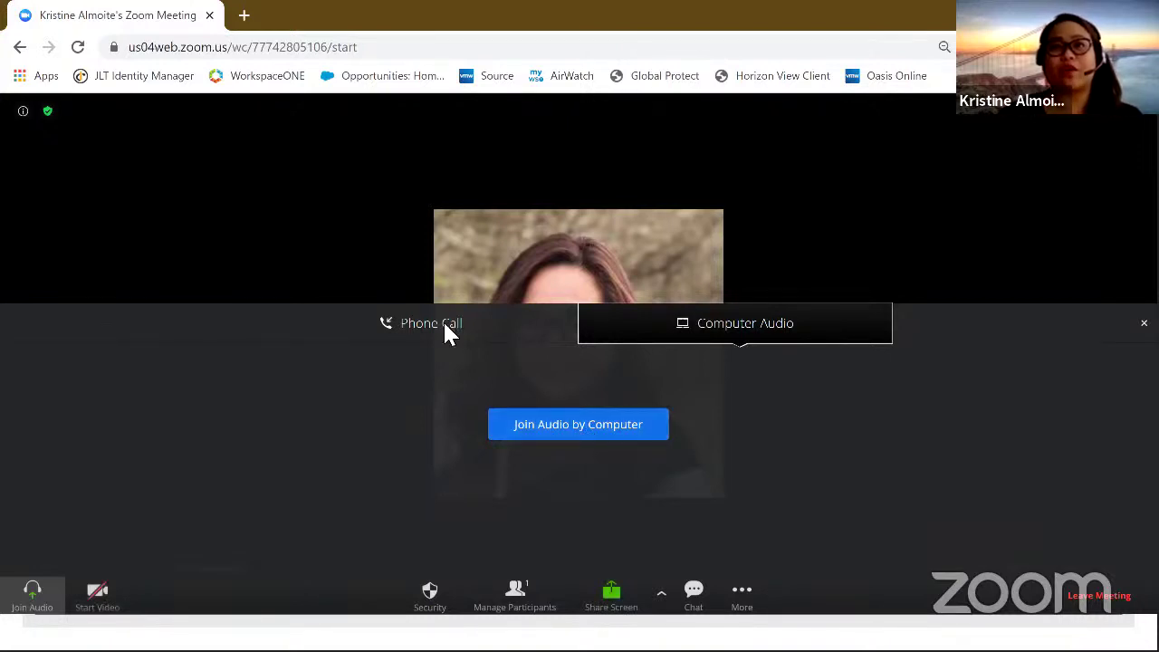
Step: Join audio by computer in the browser meeting and mute the microphone
left_click(510, 444)
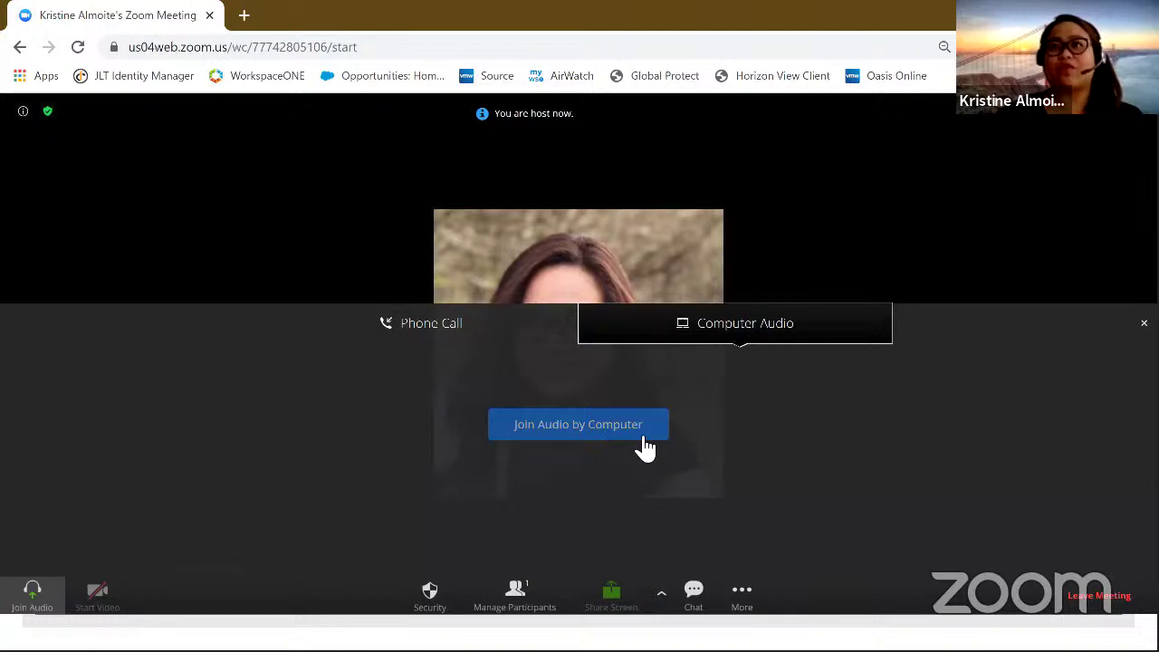
left_click(606, 434)
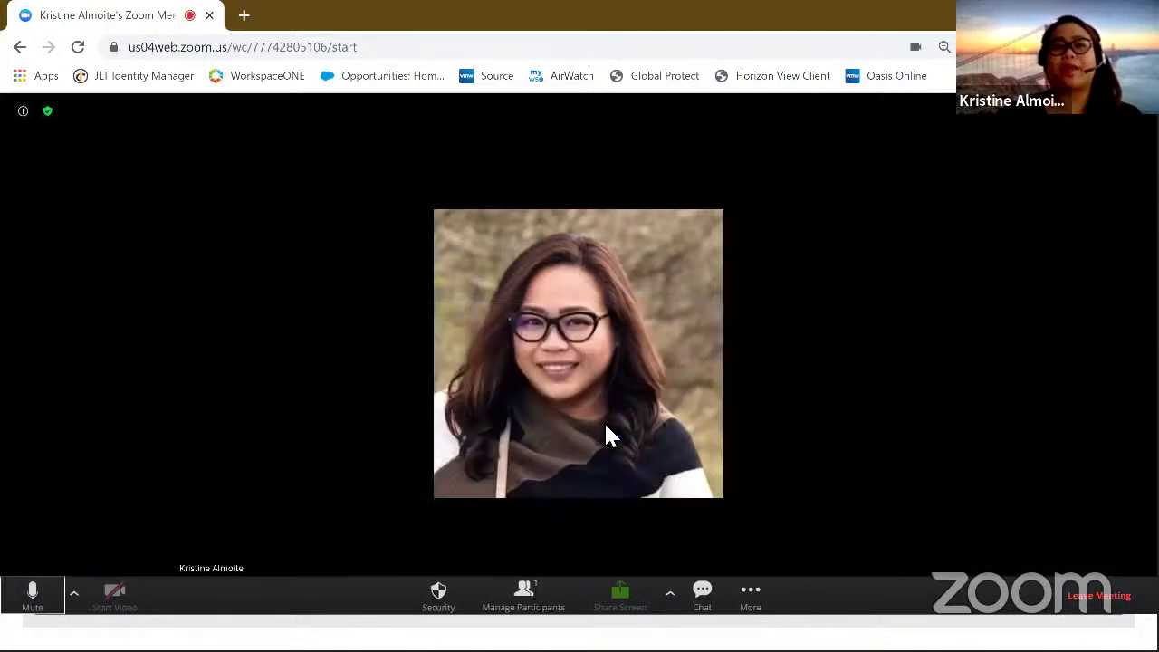
left_click(37, 603)
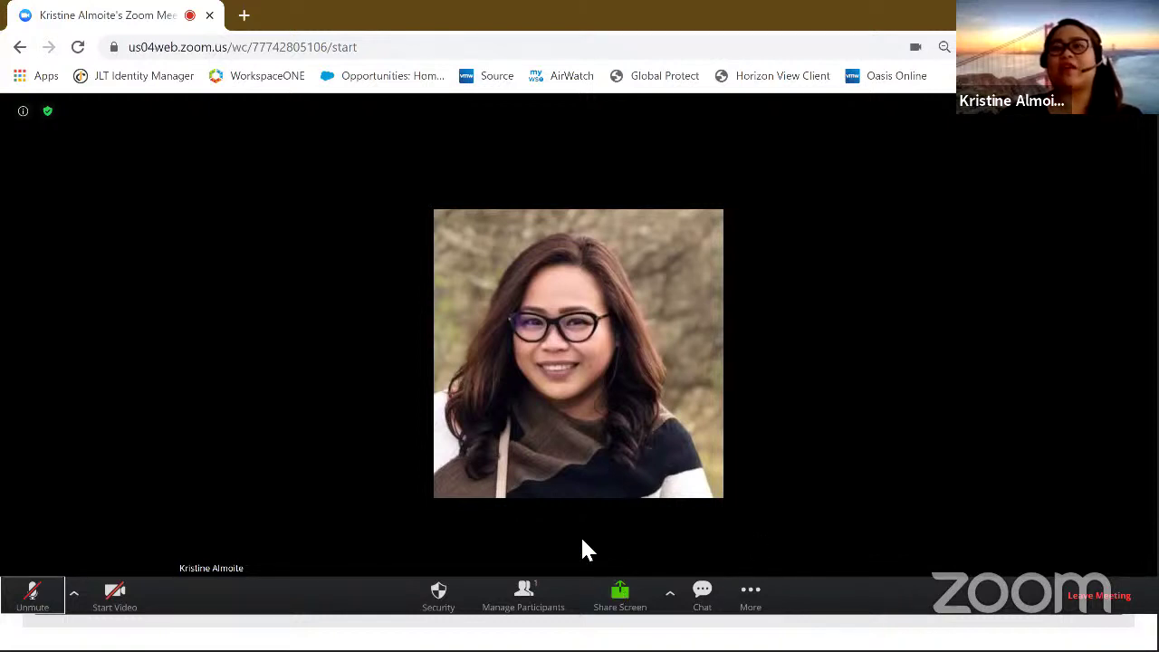
Step: Open the participants list and send a meeting invite through the default e-mail app
left_click(538, 602)
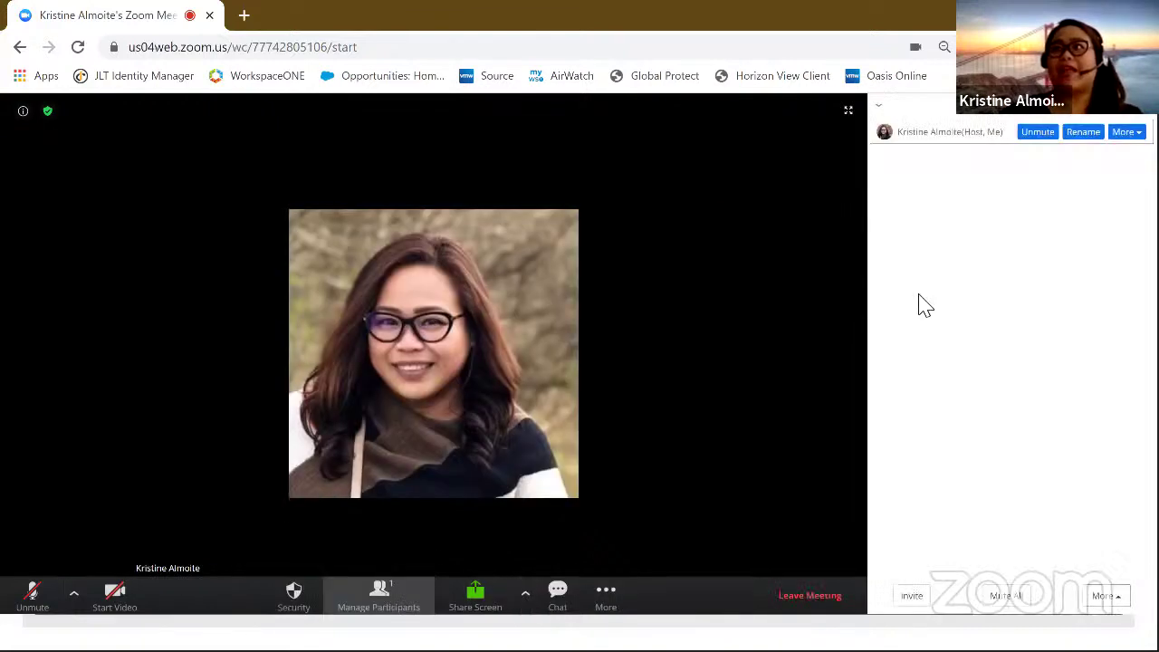
left_click(910, 600)
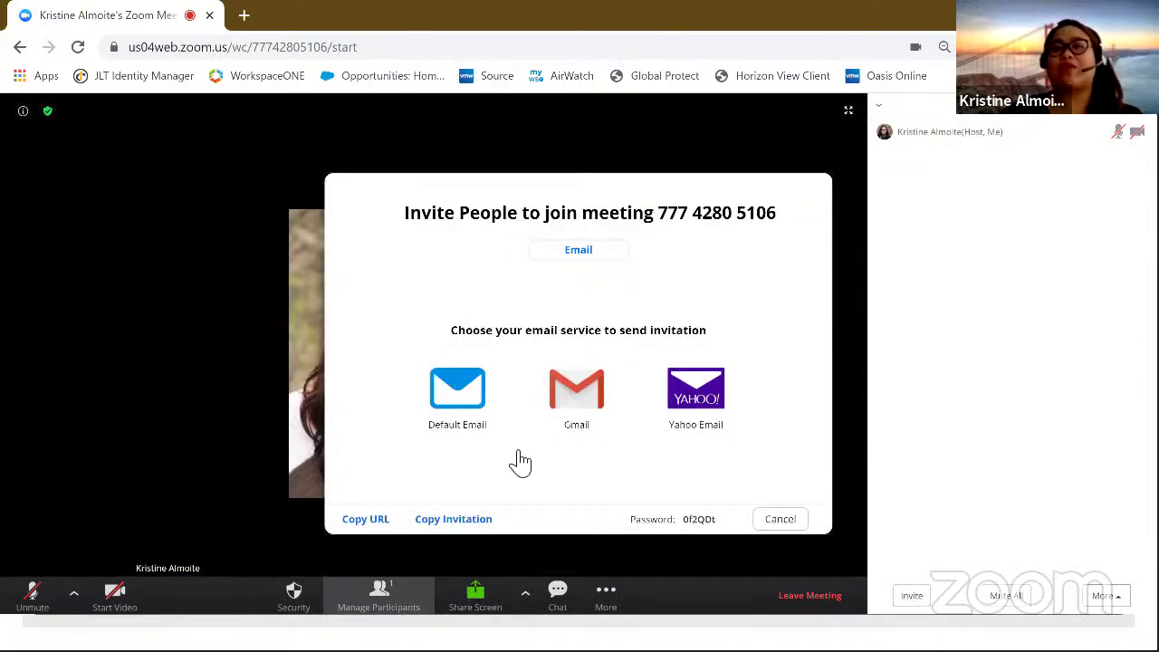
left_click(457, 398)
Step: Address the Outlook meeting invitation to the outside Gmail contact and send it
left_click(306, 176)
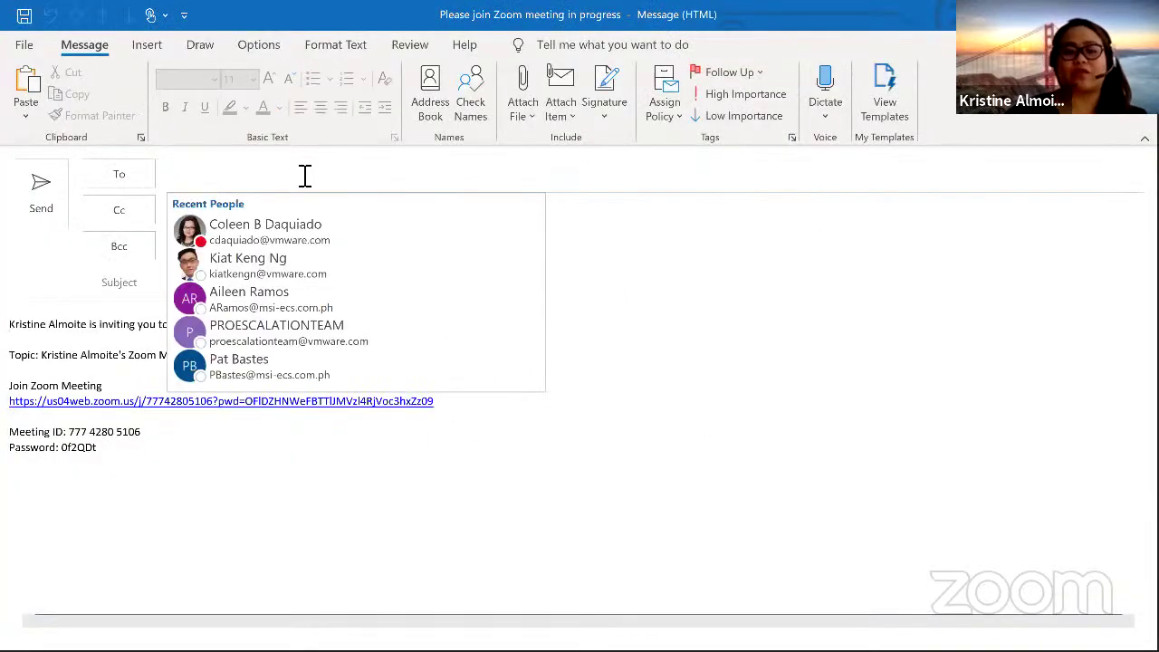
type("t.ge")
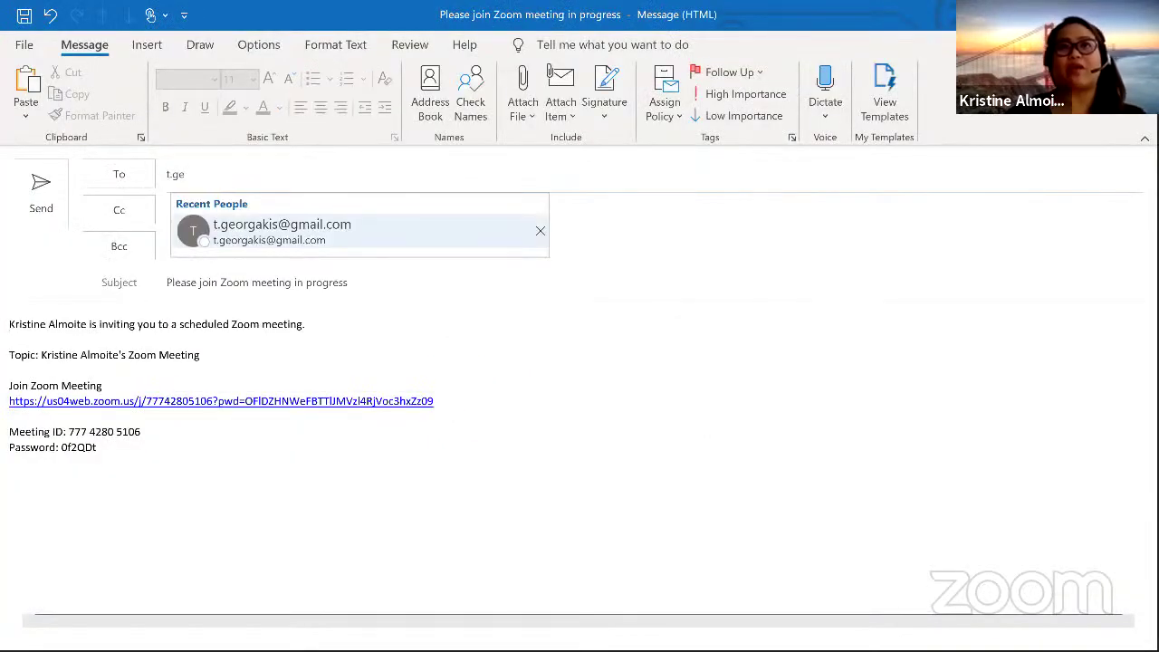
key("Return")
left_click(293, 379)
left_click(324, 214)
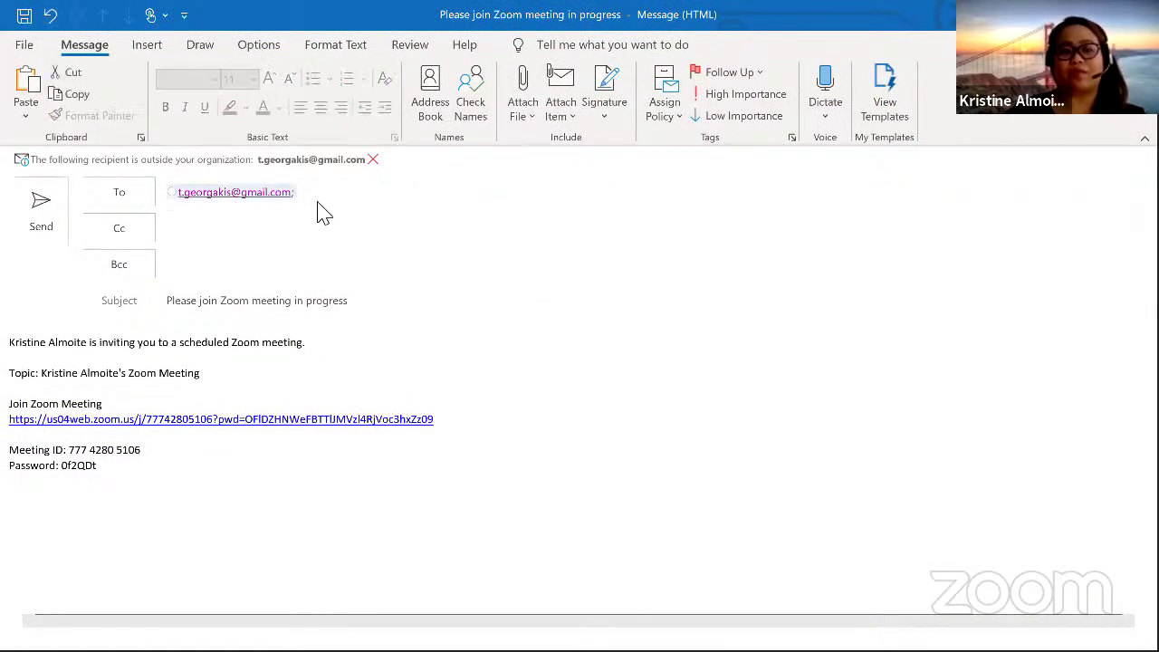
left_click(42, 236)
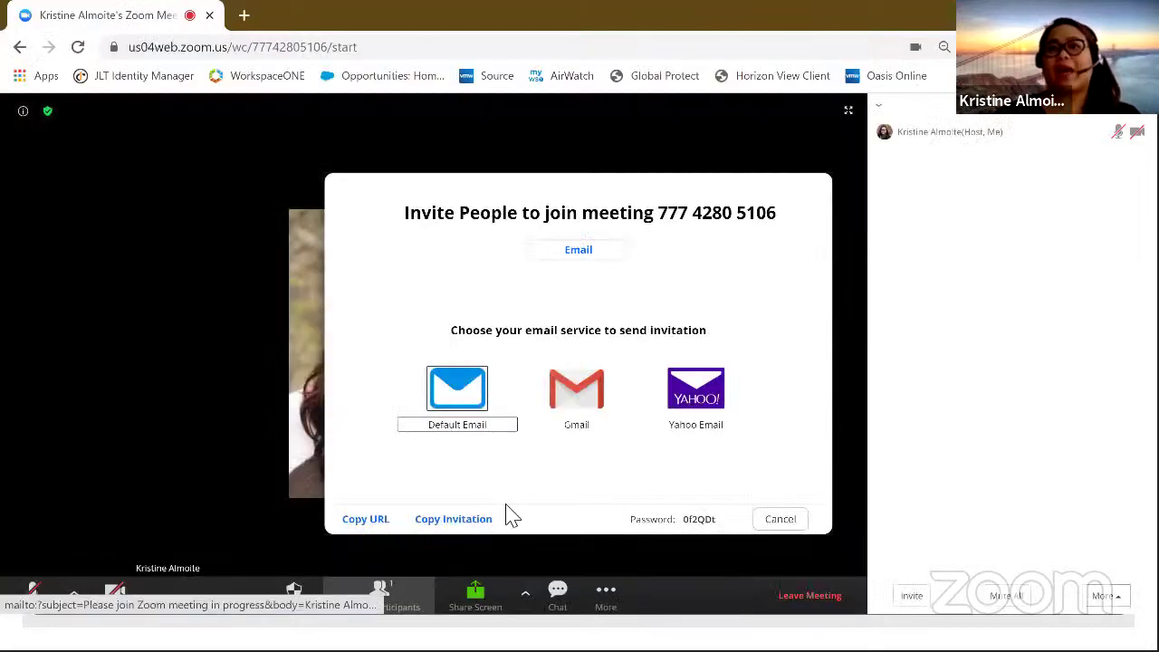
left_click(377, 527)
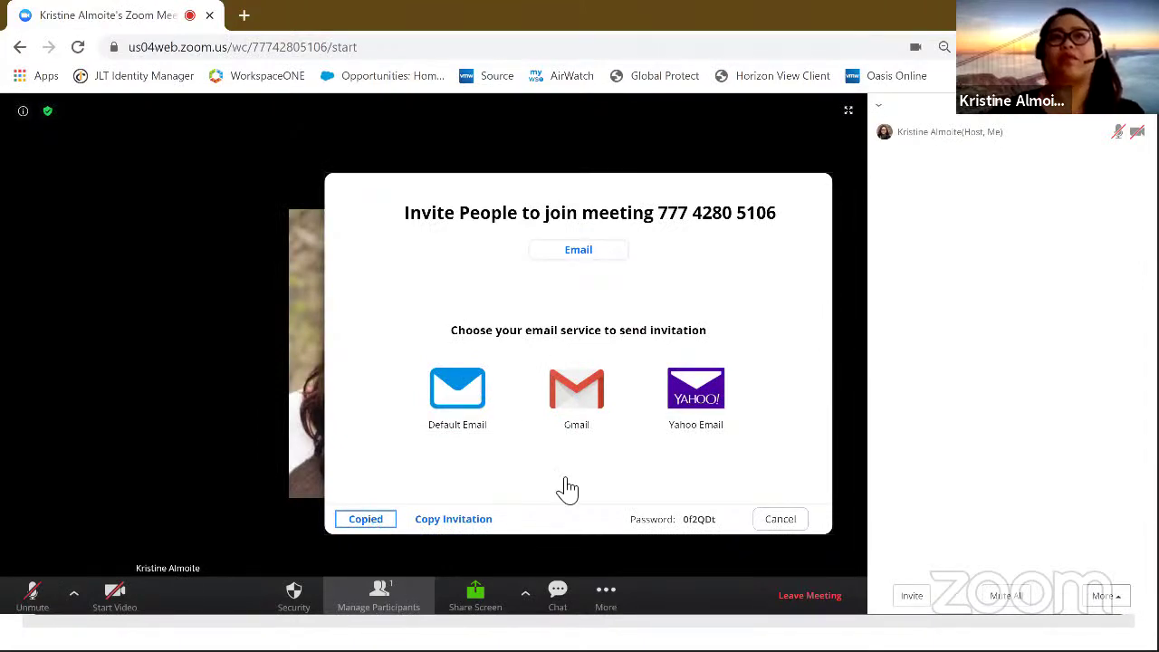
key("alt+Tab")
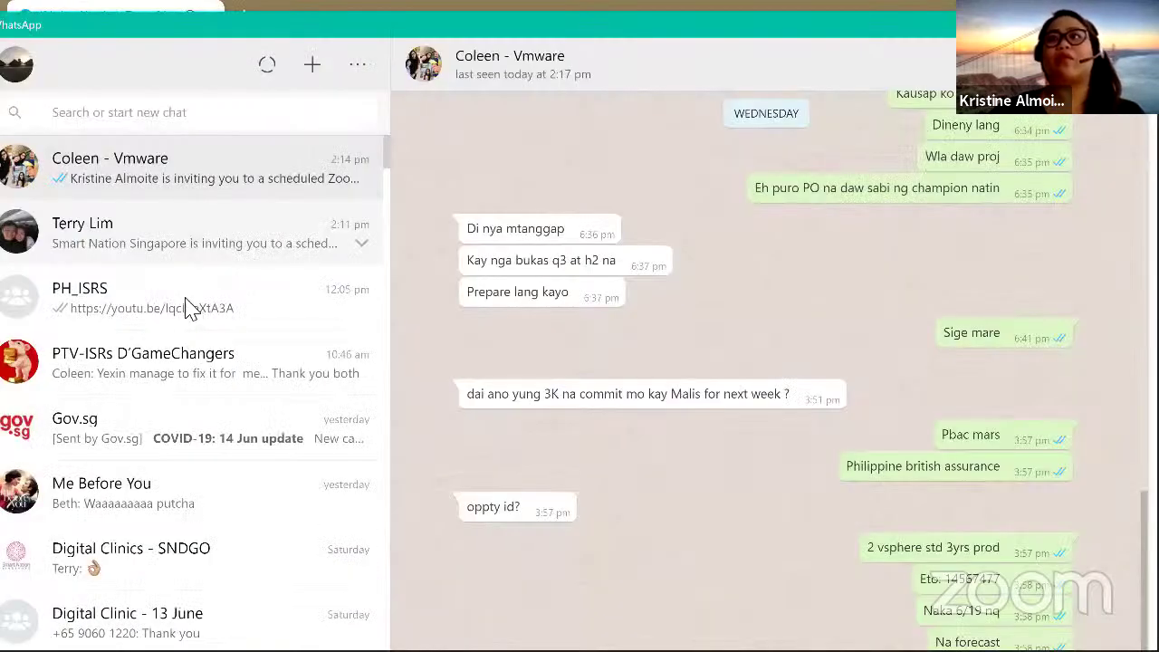
Step: Paste and send the meeting join link in the WhatsApp chat holding the earlier invitation
left_click(191, 307)
key("ctrl+shift+Tab")
key("ctrl+shift+Tab")
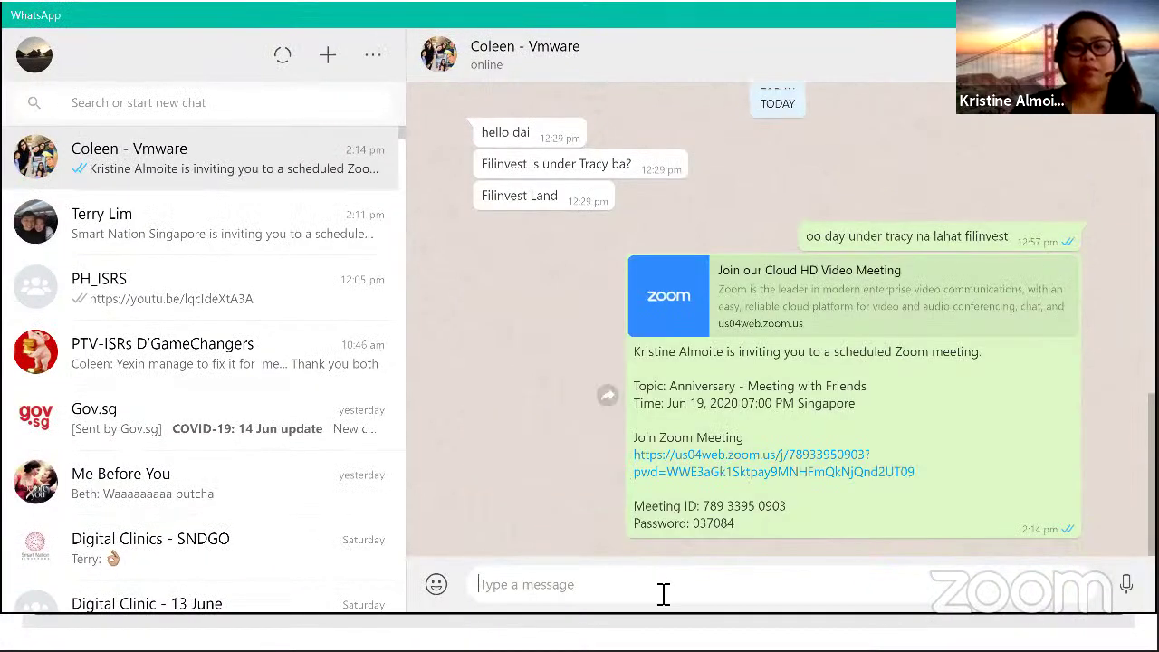
key("ctrl+v")
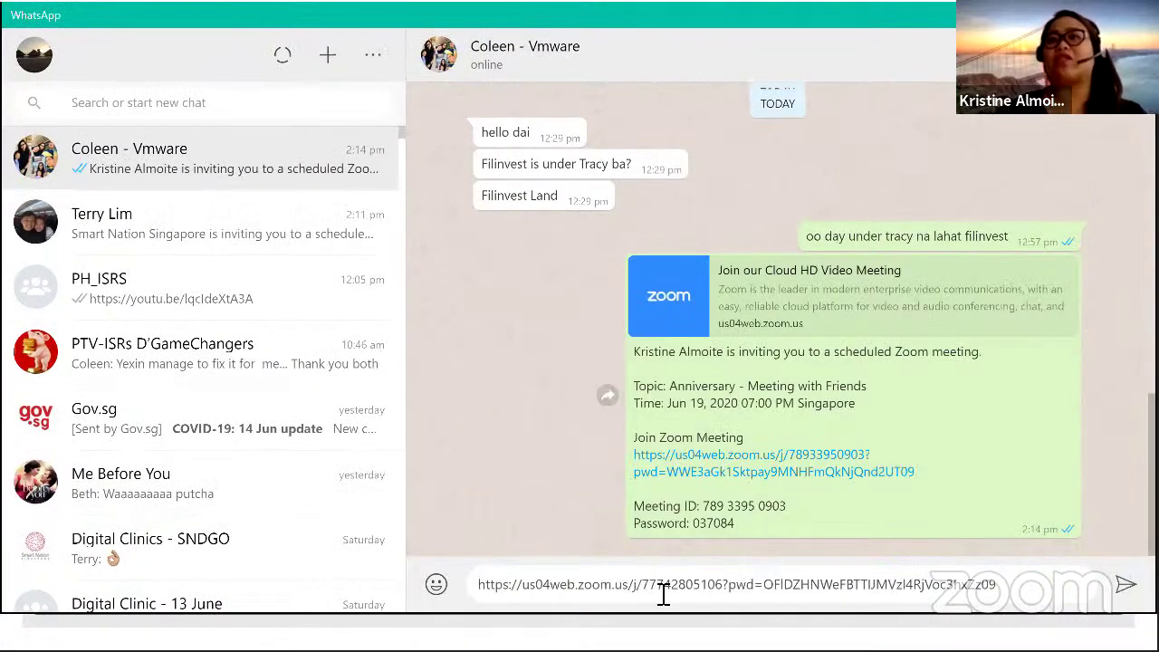
key("Return")
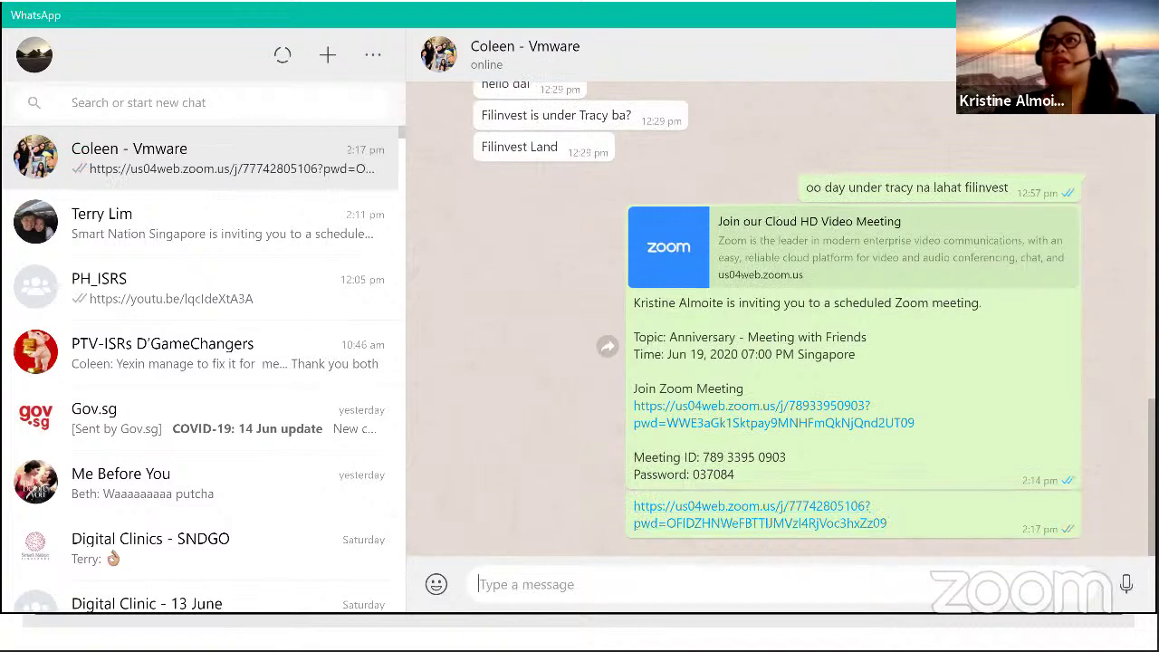
key("alt+Tab")
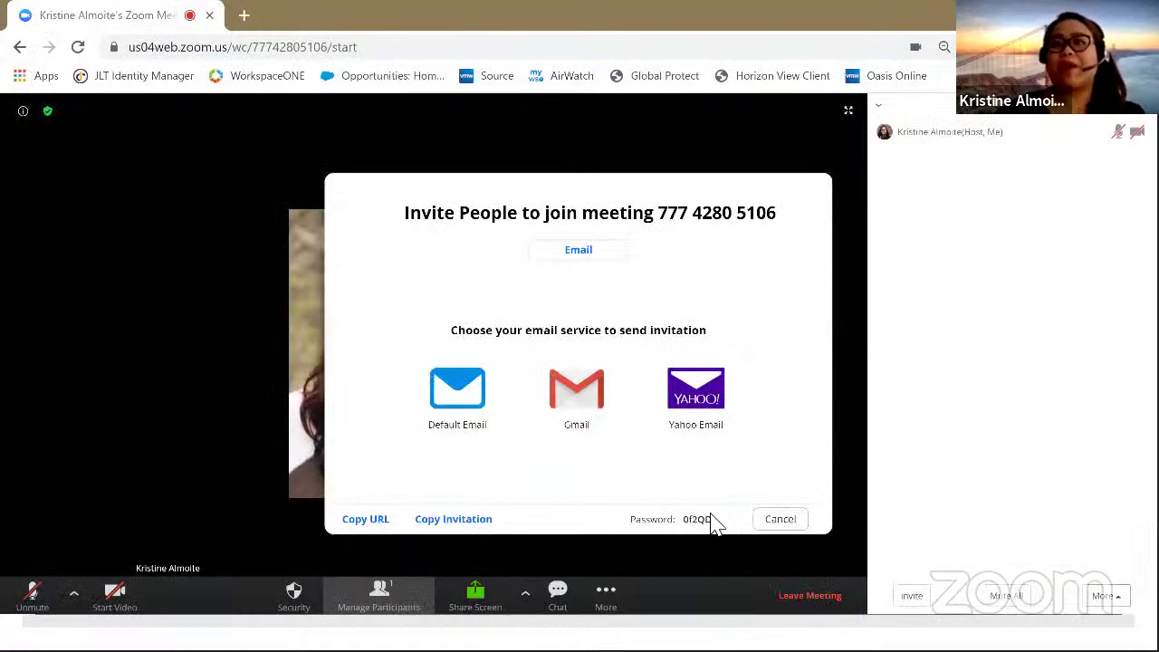
Step: Highlight the meeting password, then close the Invite People dialog
left_click_drag(717, 521, 692, 523)
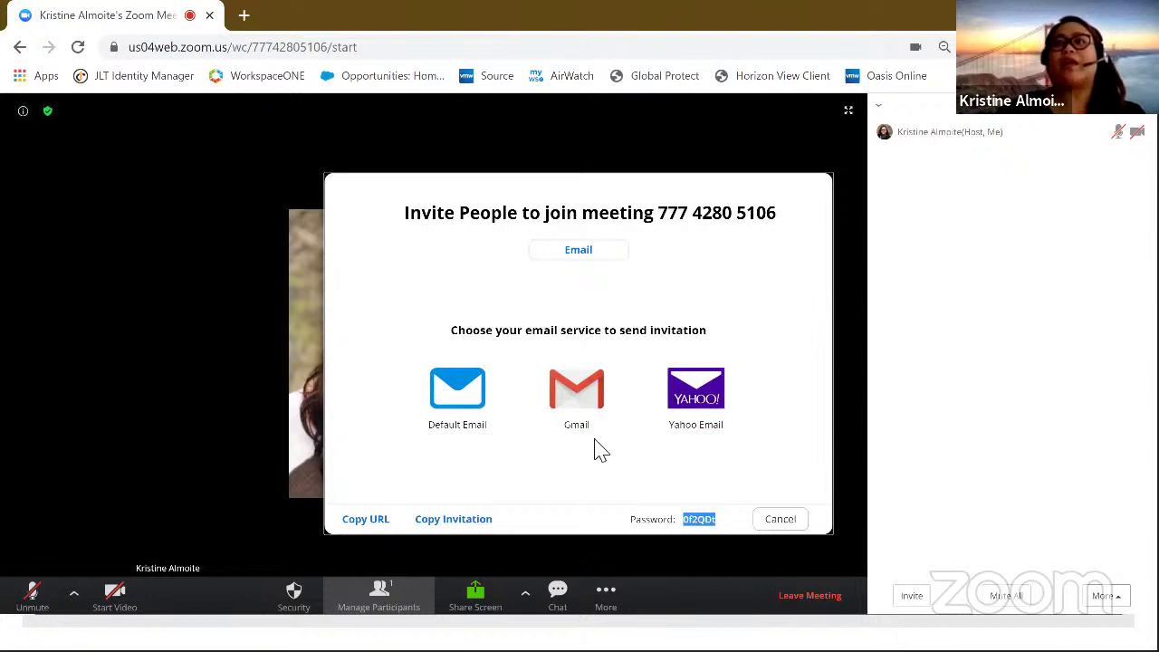
left_click(792, 523)
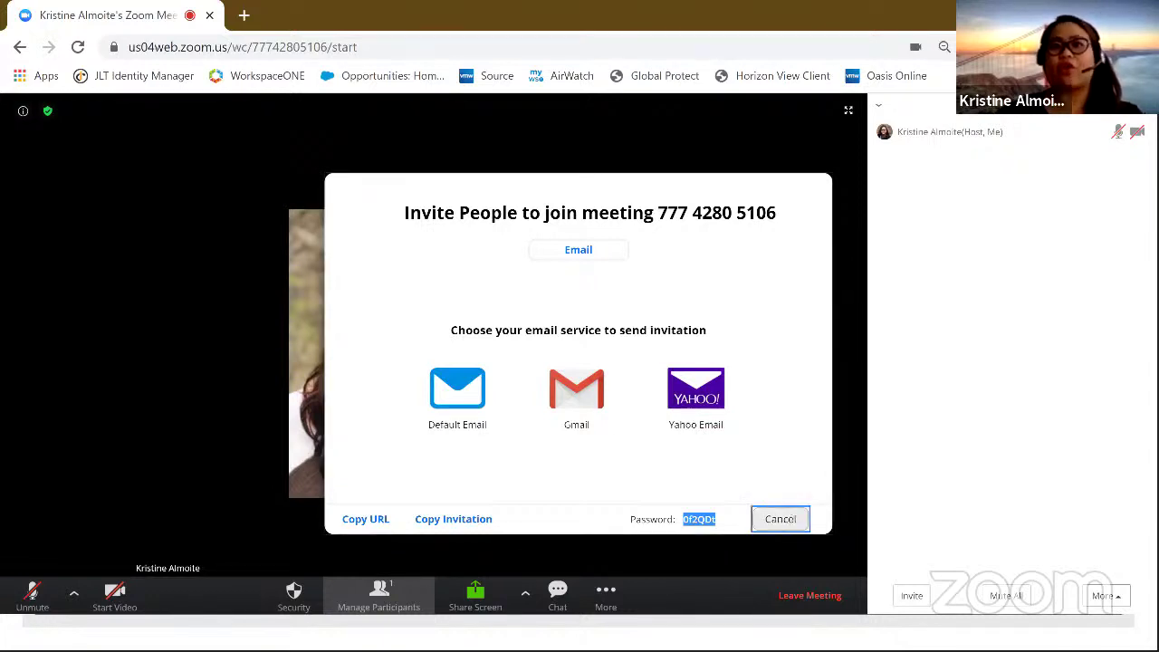
left_click(780, 519)
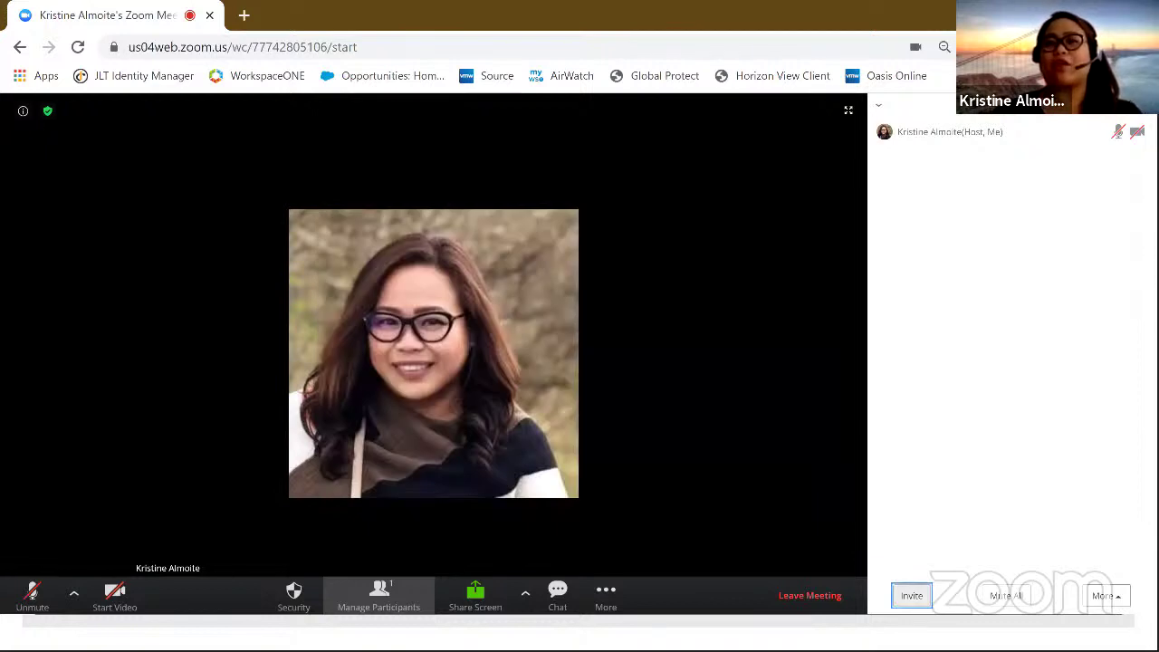
Step: Send the message 'test on chat' to Everyone in the meeting's group chat
left_click(558, 599)
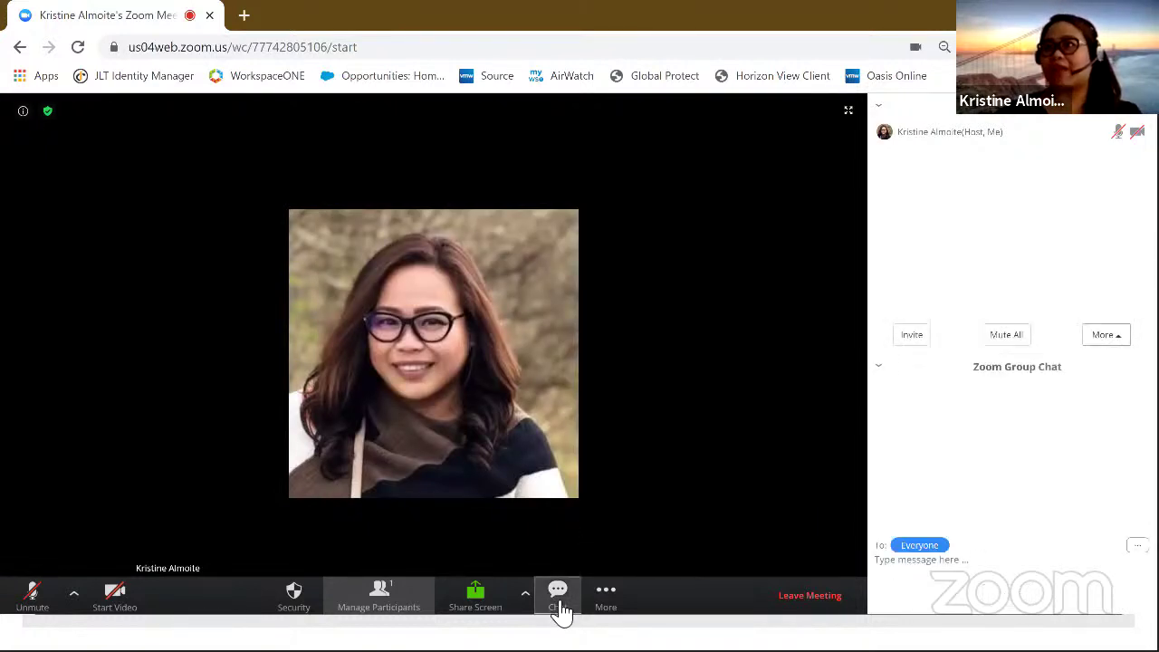
left_click(918, 545)
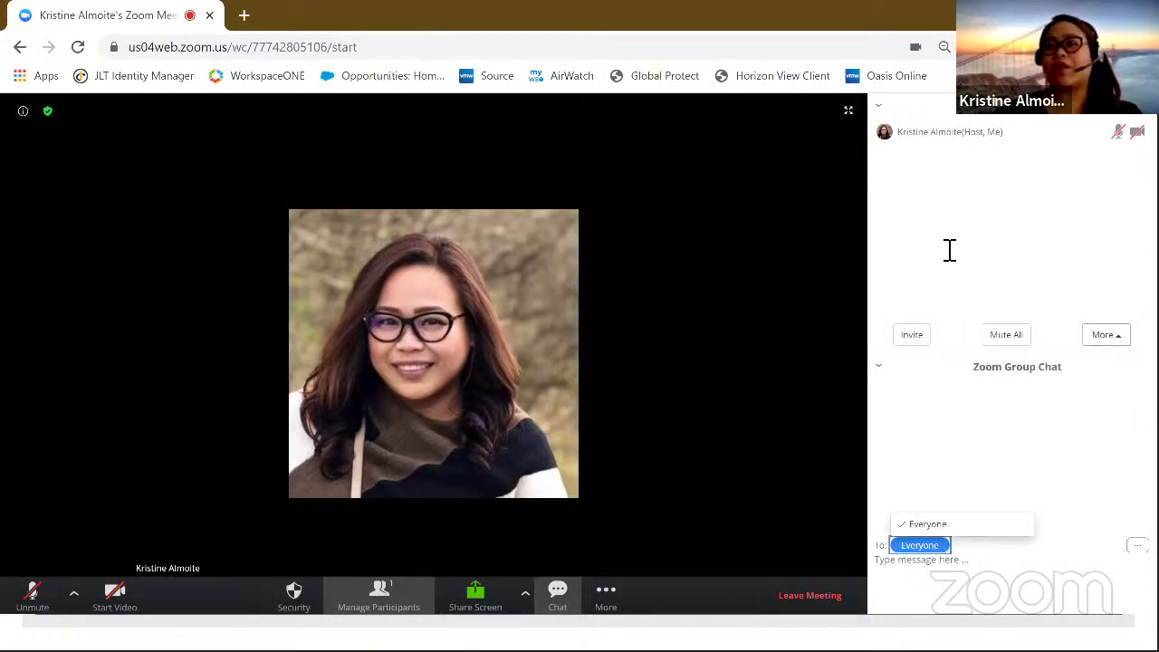
left_click(933, 608)
type("ts")
type("st")
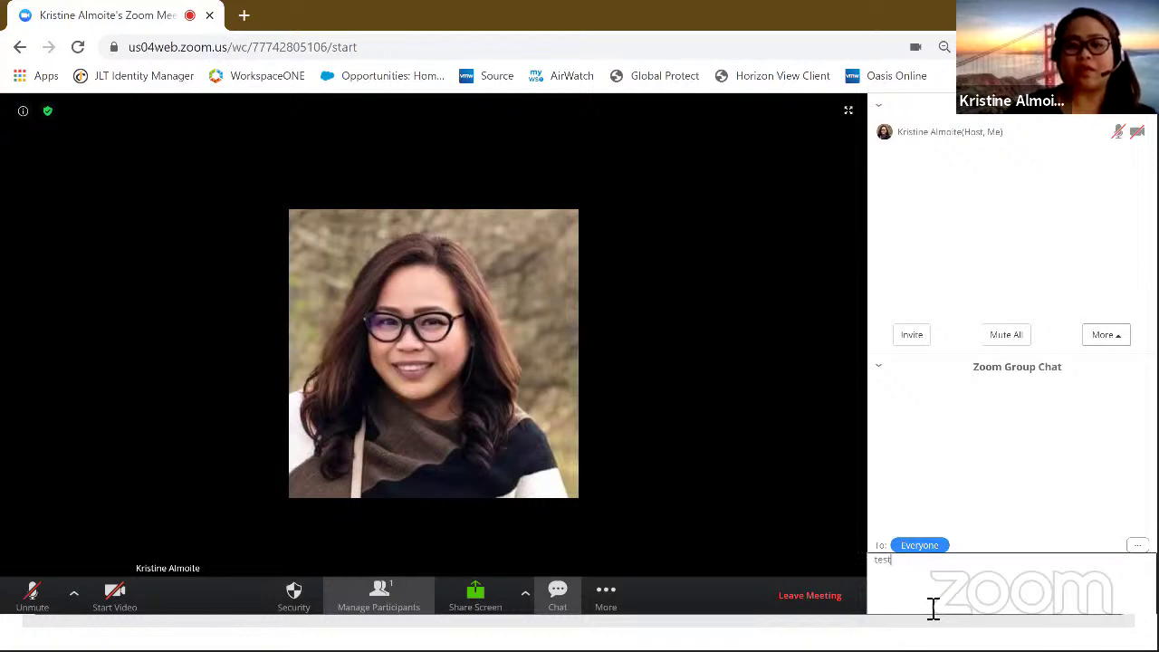
type(" on cha")
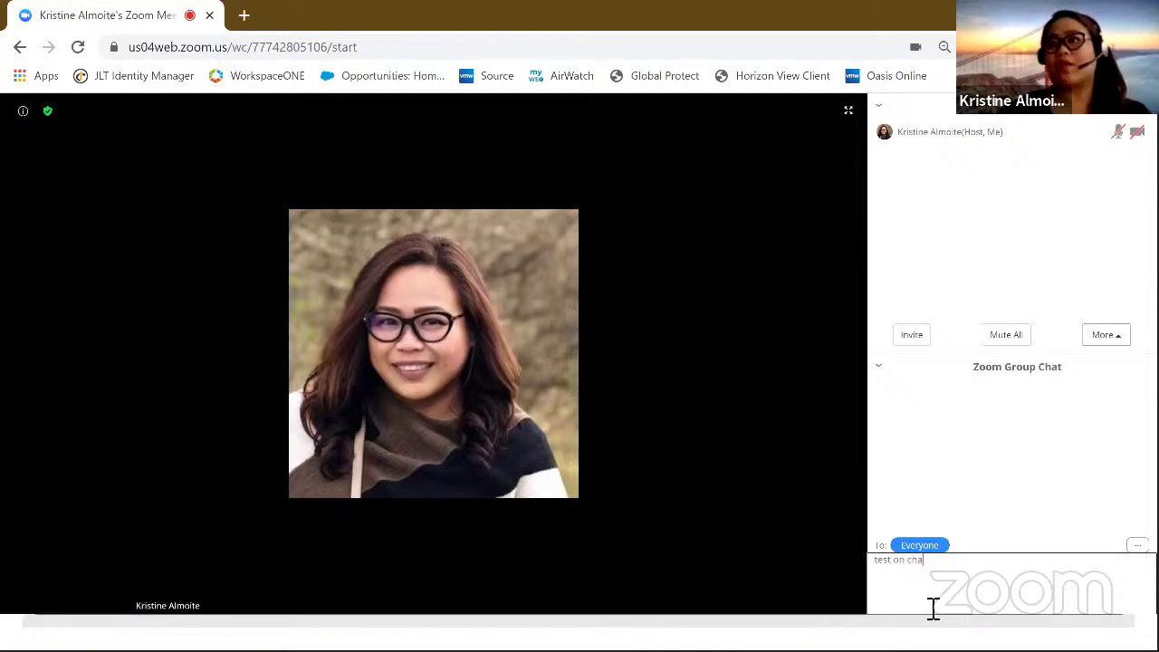
type("t")
key("Return")
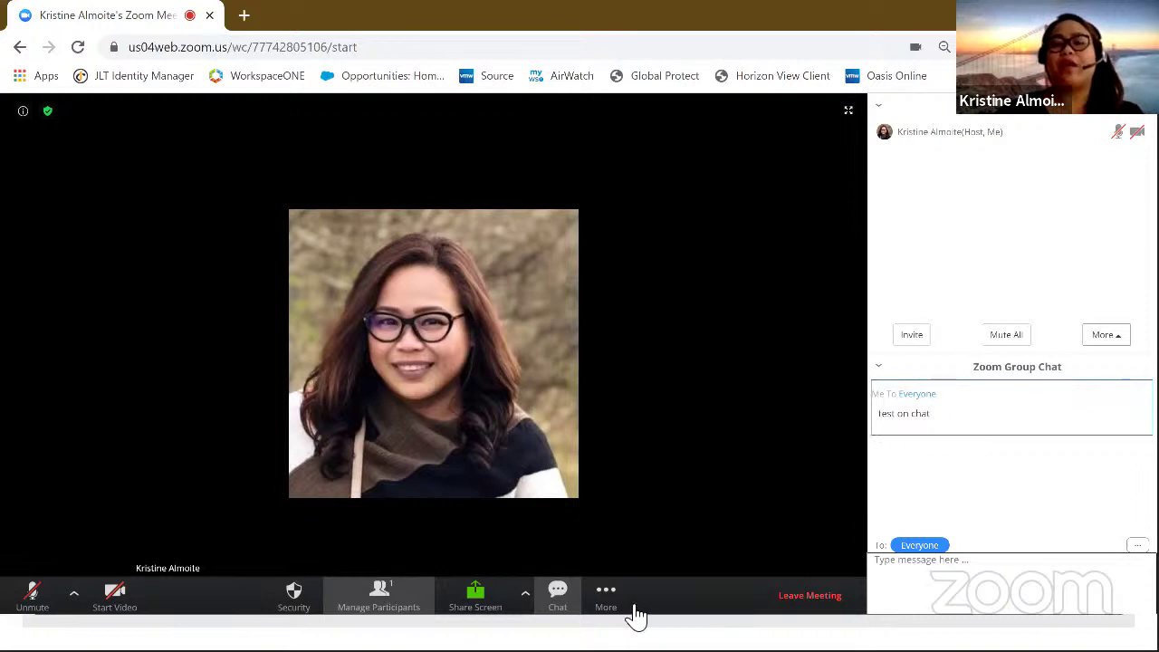
Step: Share Screen 2 with the meeting
left_click(482, 602)
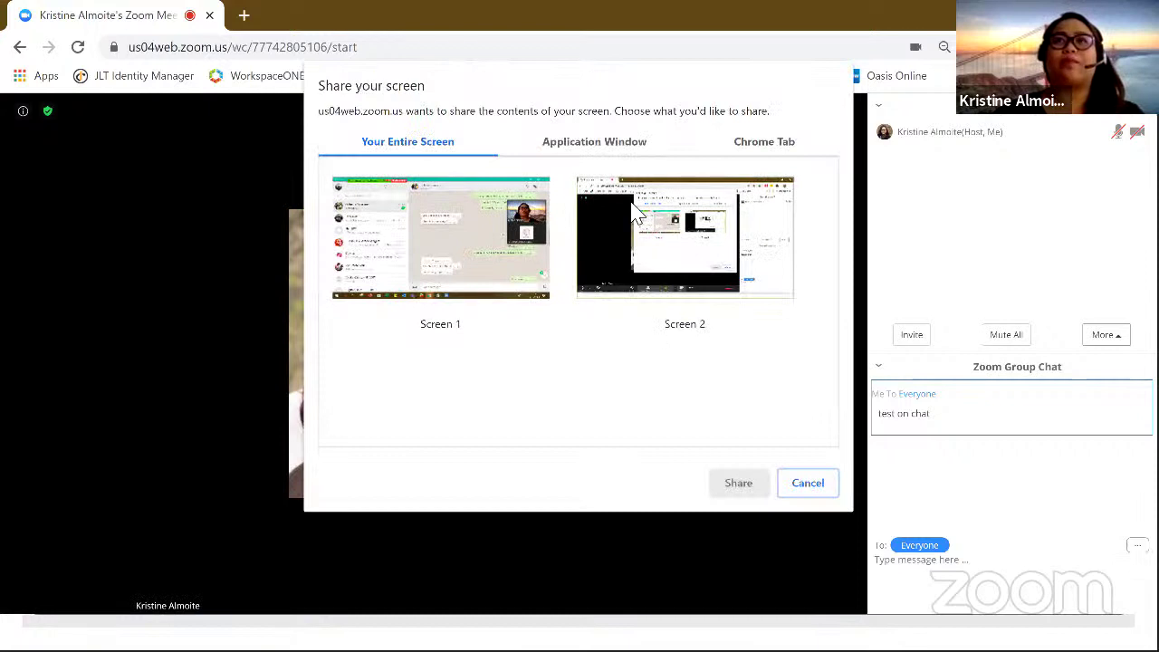
left_click(664, 246)
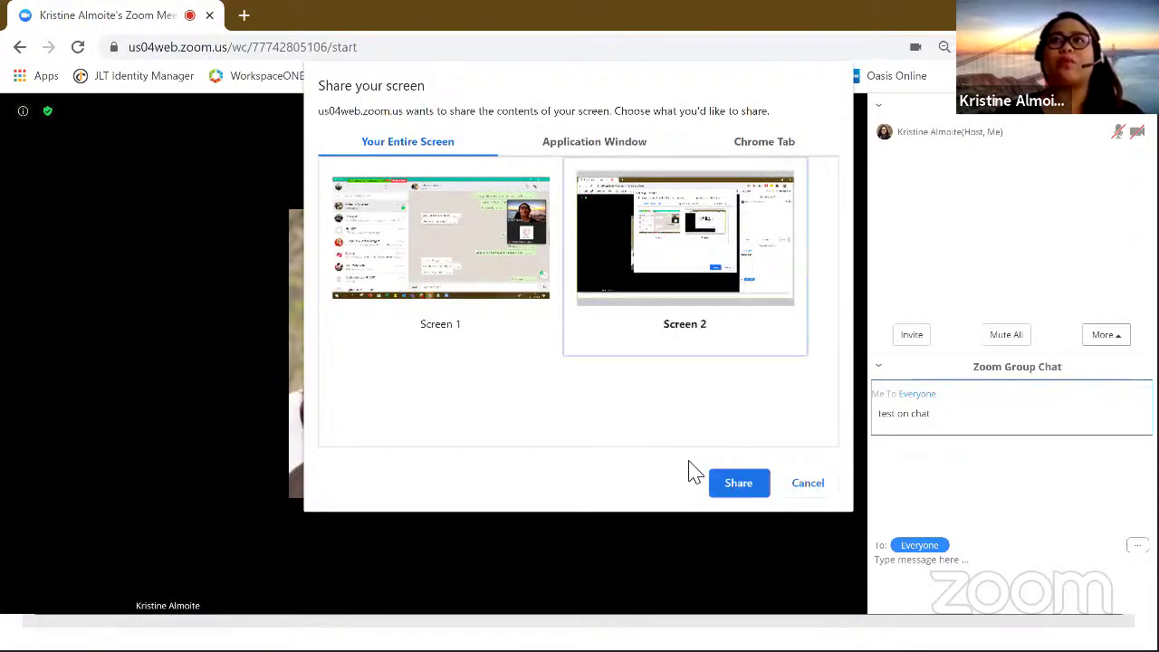
left_click(736, 484)
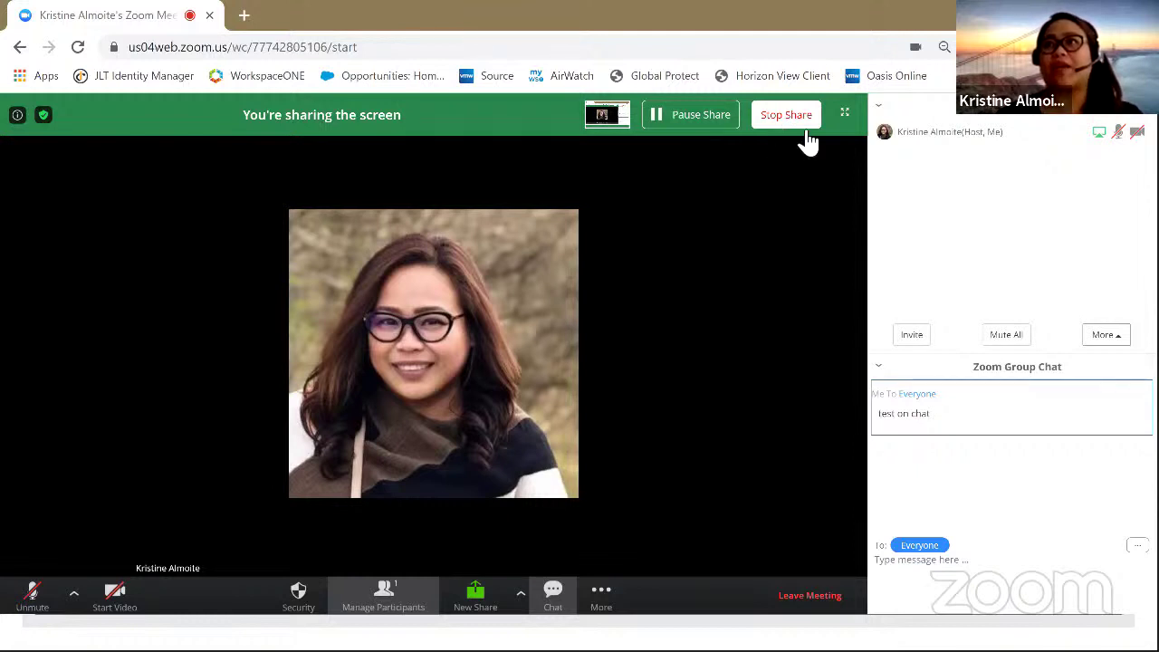
Step: Pause, resume, then stop the Screen 2 share
left_click(697, 121)
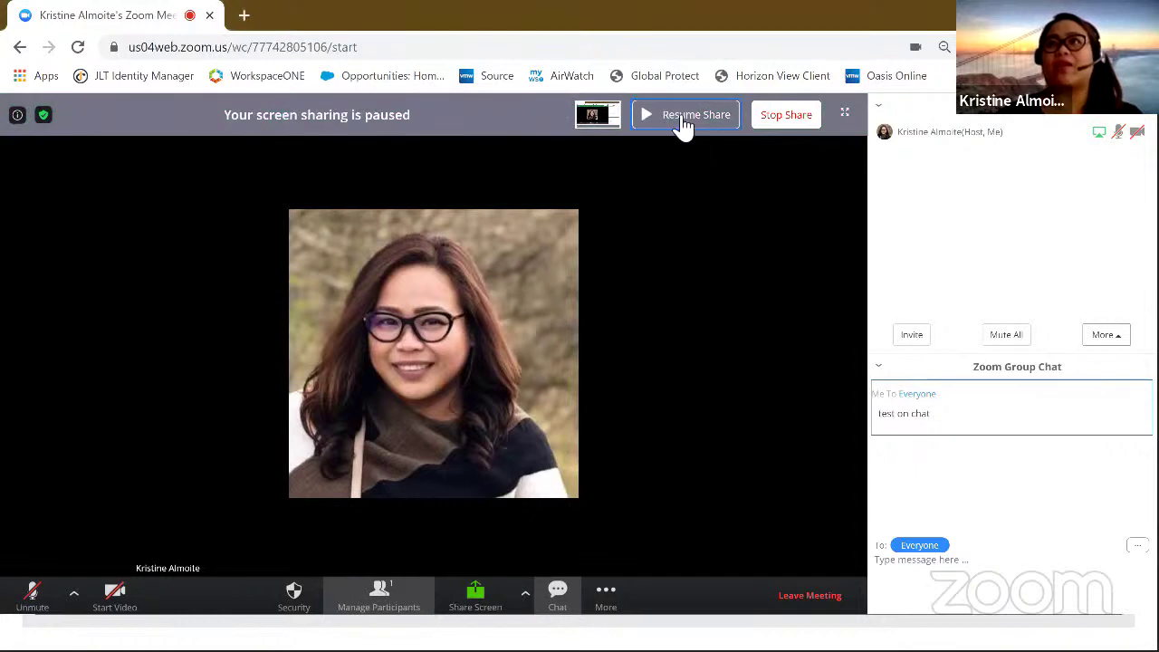
left_click(681, 121)
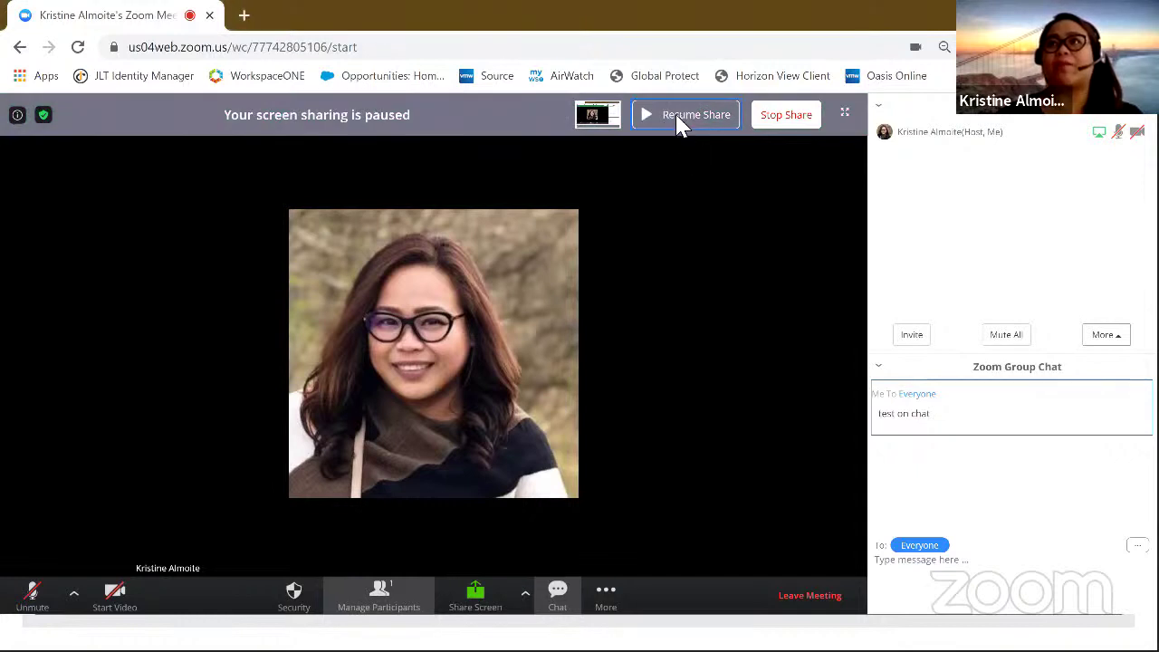
left_click(784, 122)
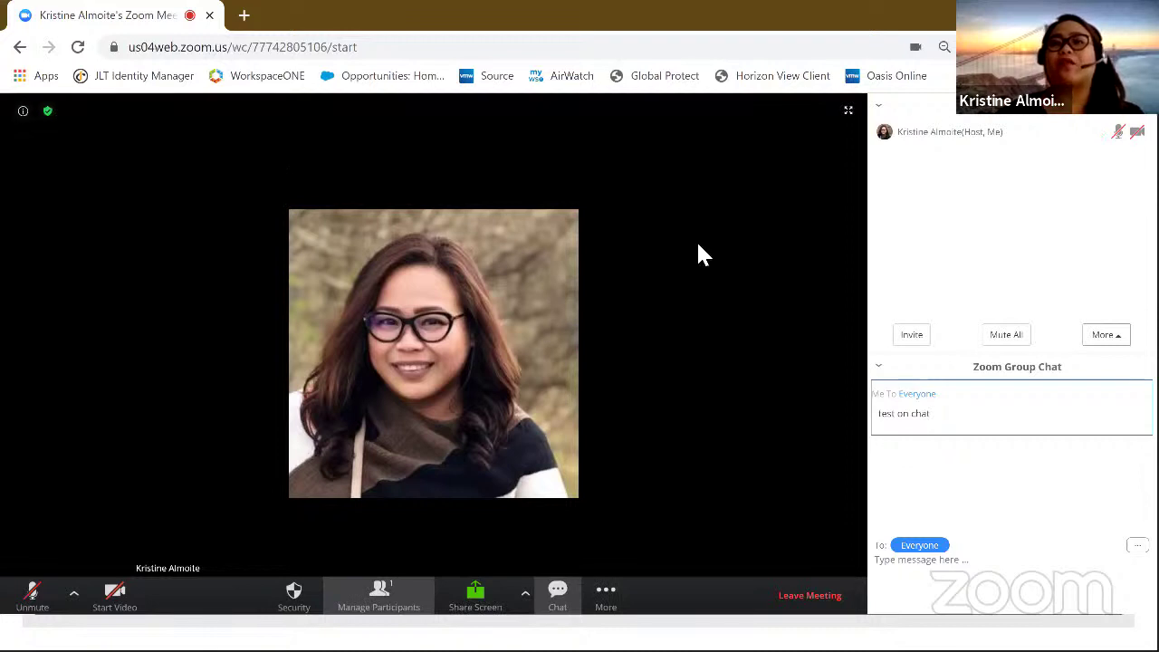
Step: Start a new screen share to bring up the Share your screen picker
left_click(486, 612)
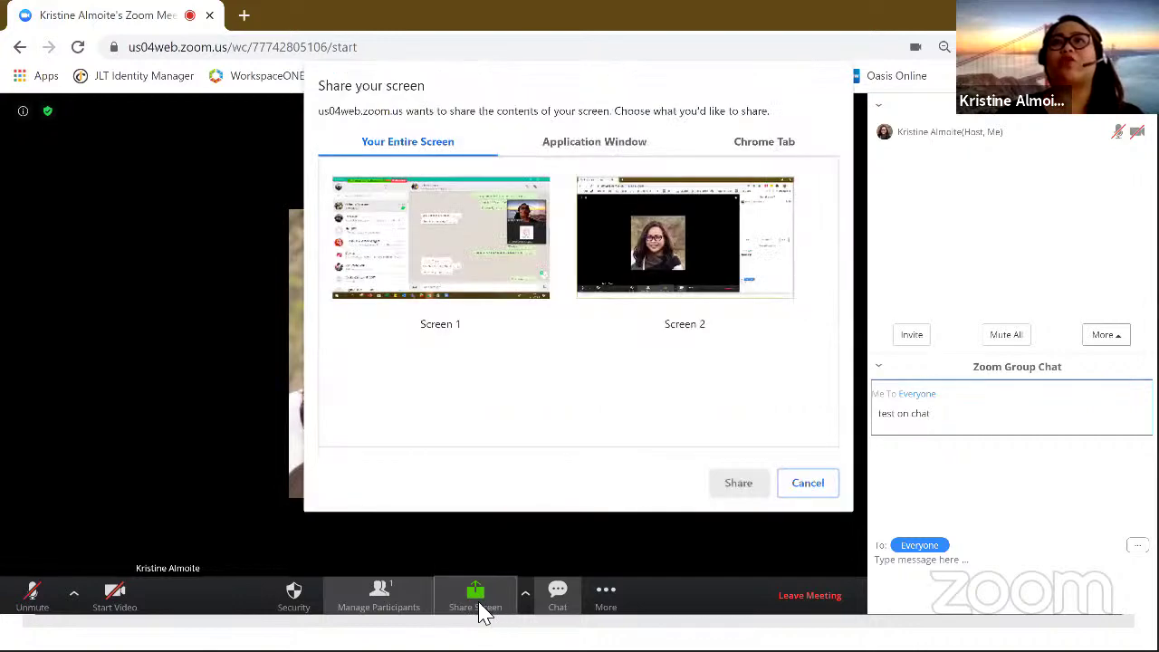